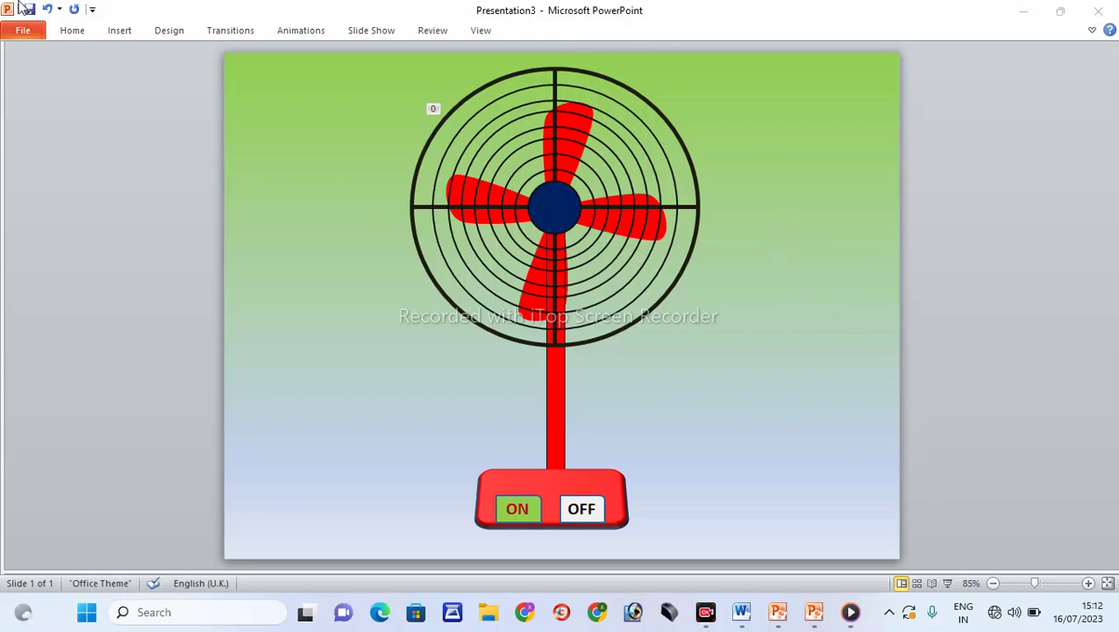
Step: Preview the finished spinning red fan as a slide show, exit it, and start a new blank presentation
click(1080, 573)
click(947, 584)
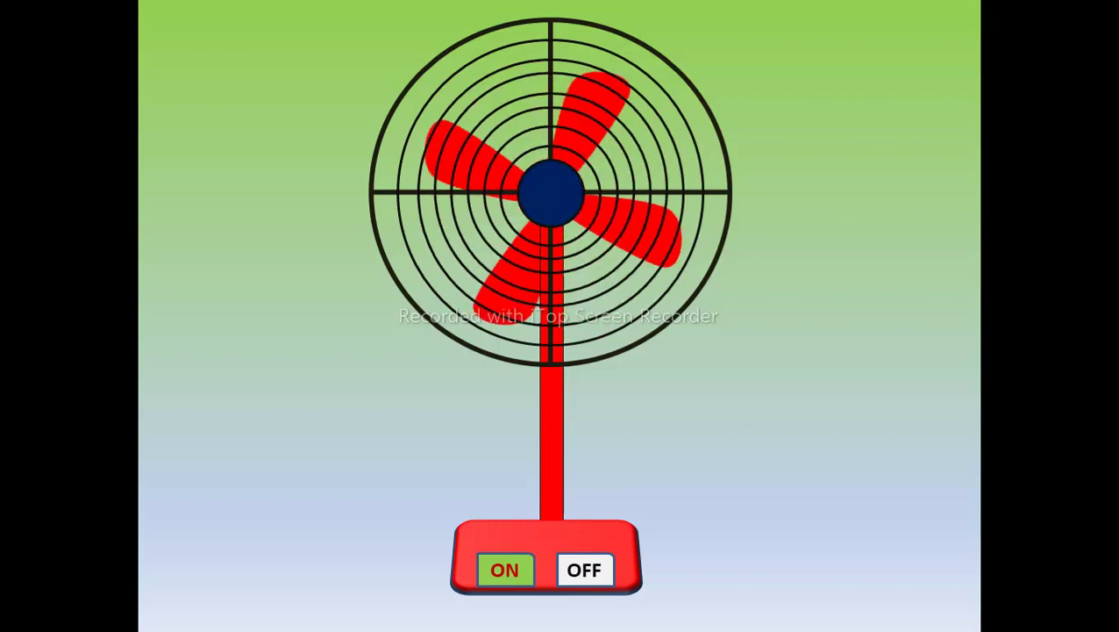
key(Right)
key(Escape)
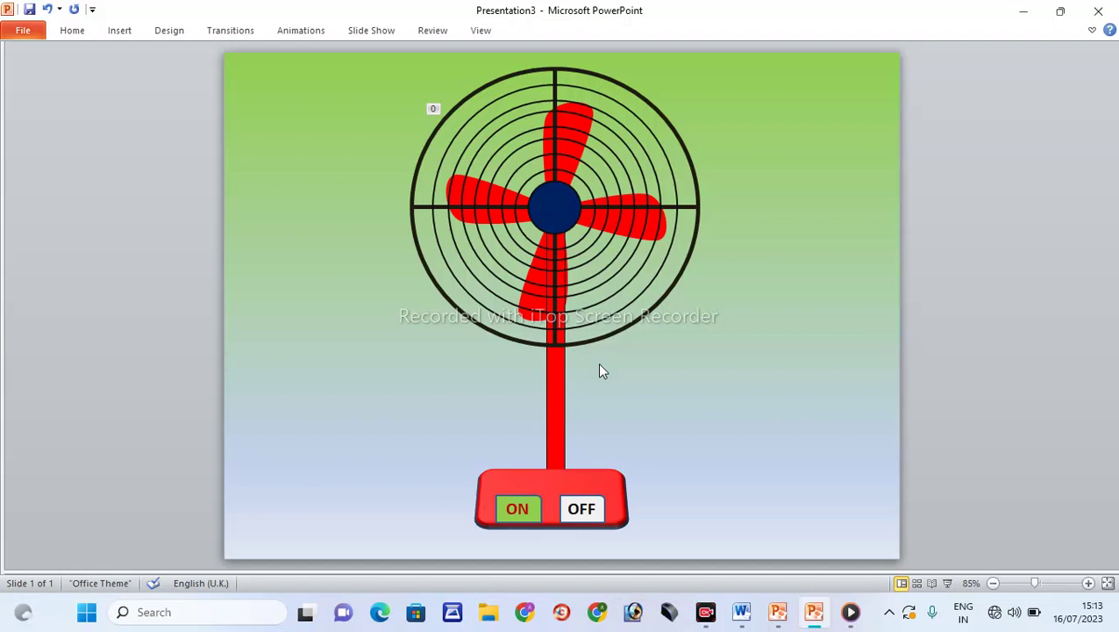
key(ctrl+n)
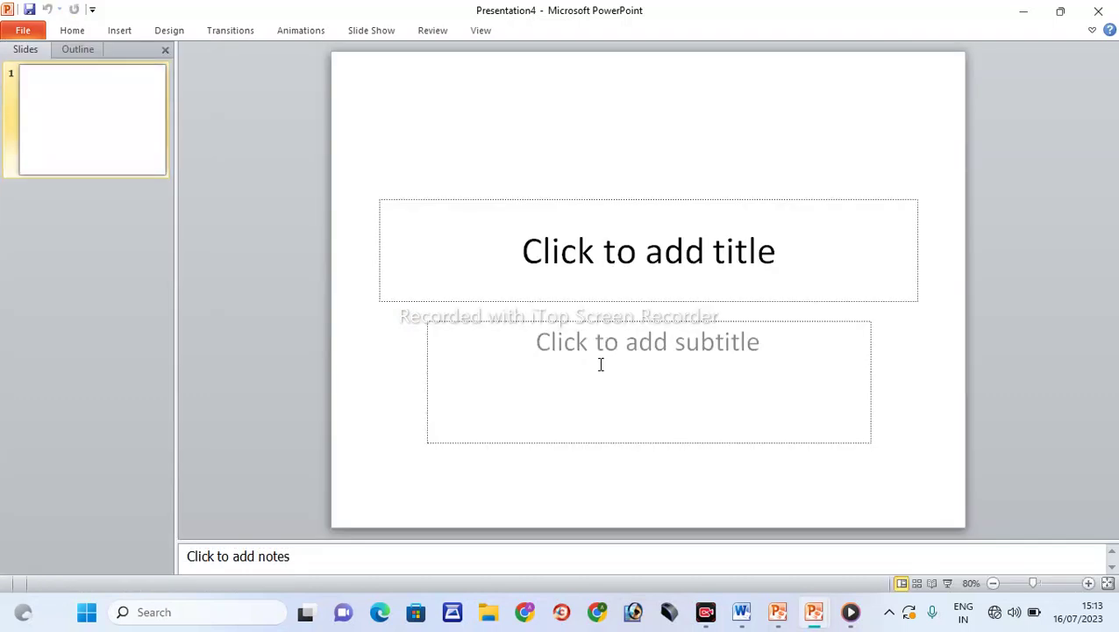
Step: Cut both the title and subtitle placeholders off the new slide
click(687, 203)
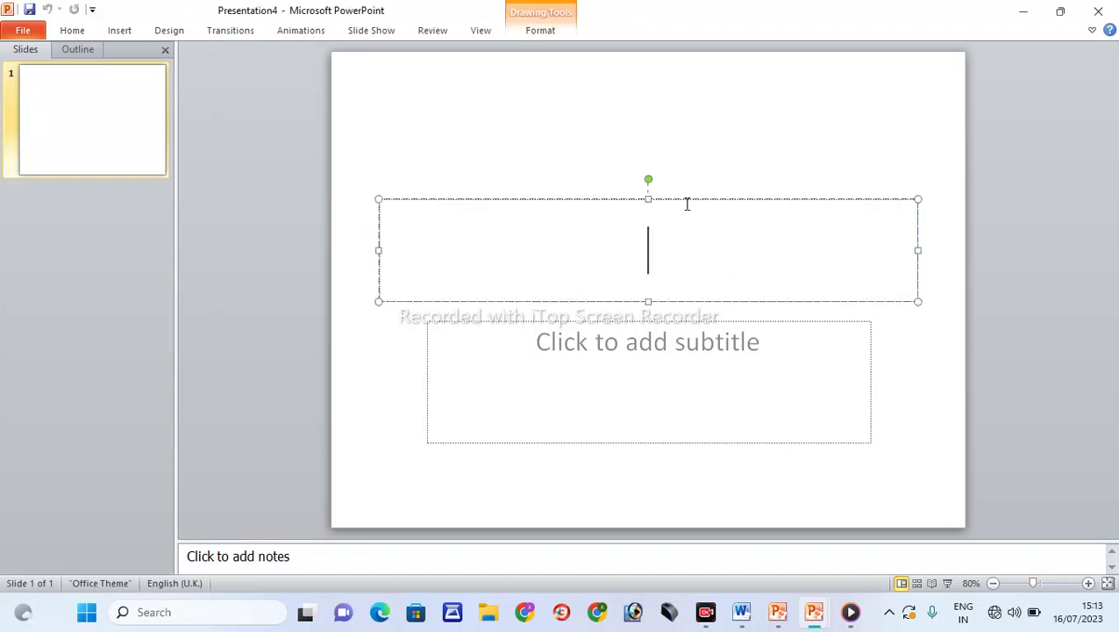
right_click(687, 203)
right_click(652, 203)
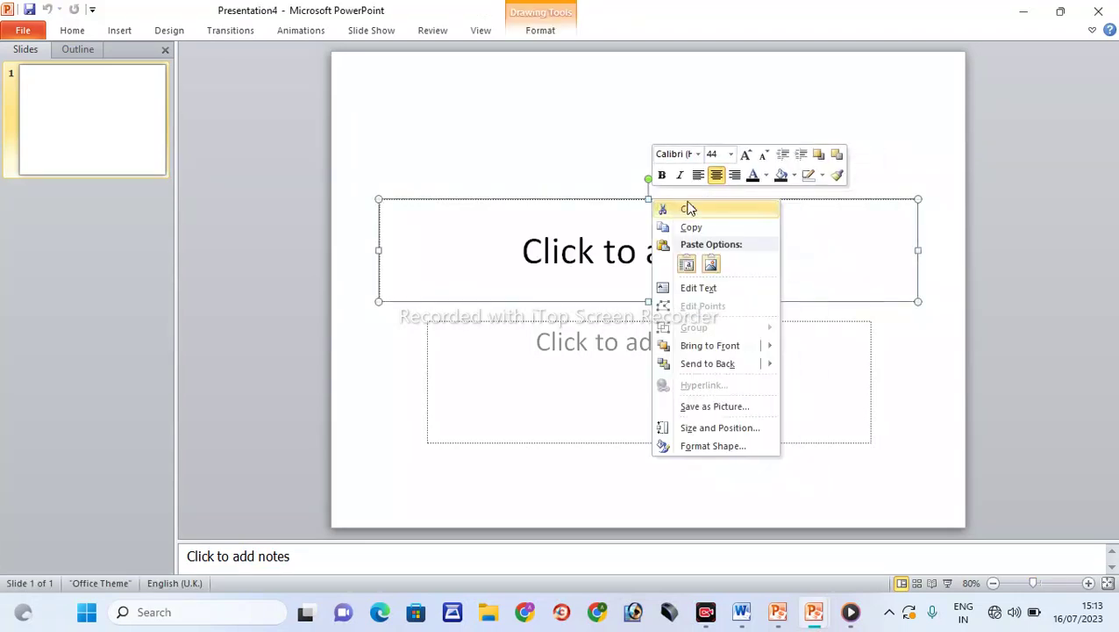
click(691, 213)
right_click(632, 316)
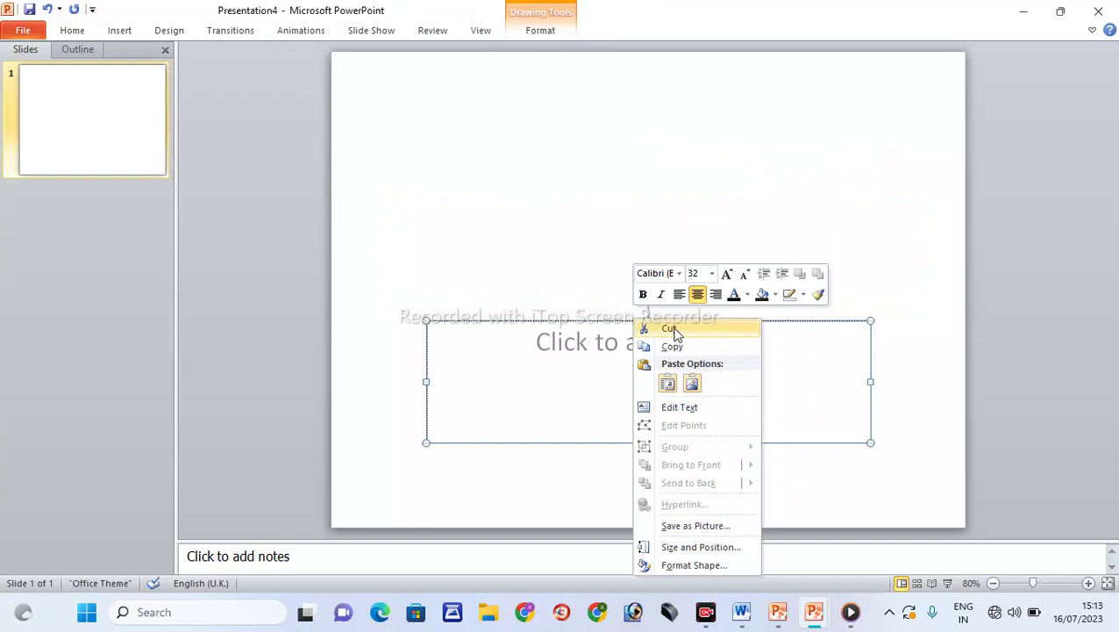
click(671, 329)
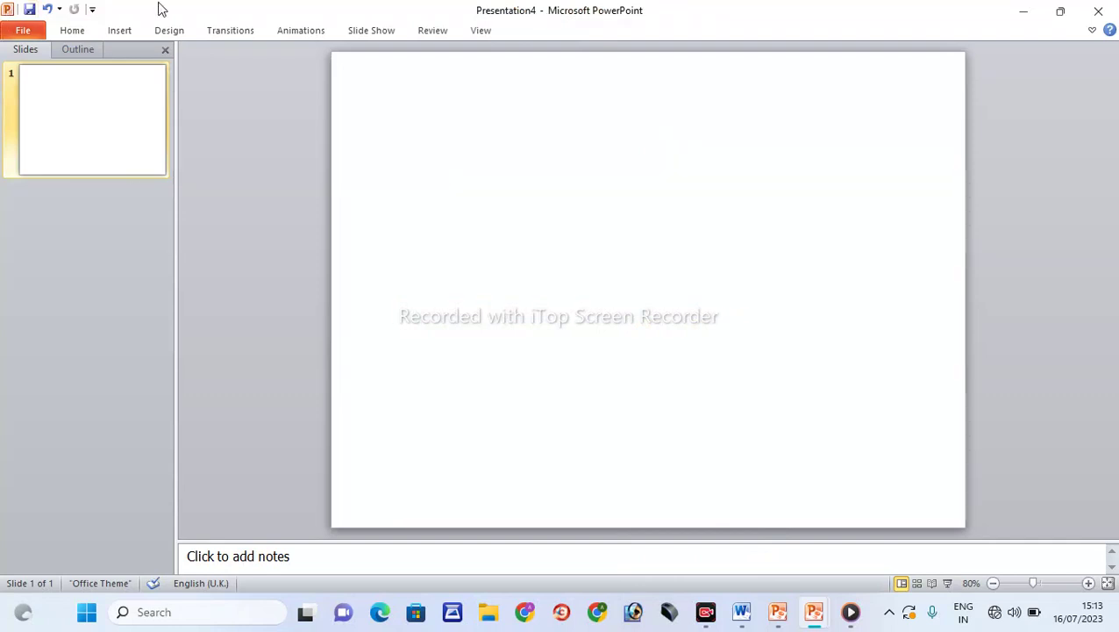
Step: Draw a Flowchart Summing Junction shape near the slide's top-left and drag it larger
click(124, 31)
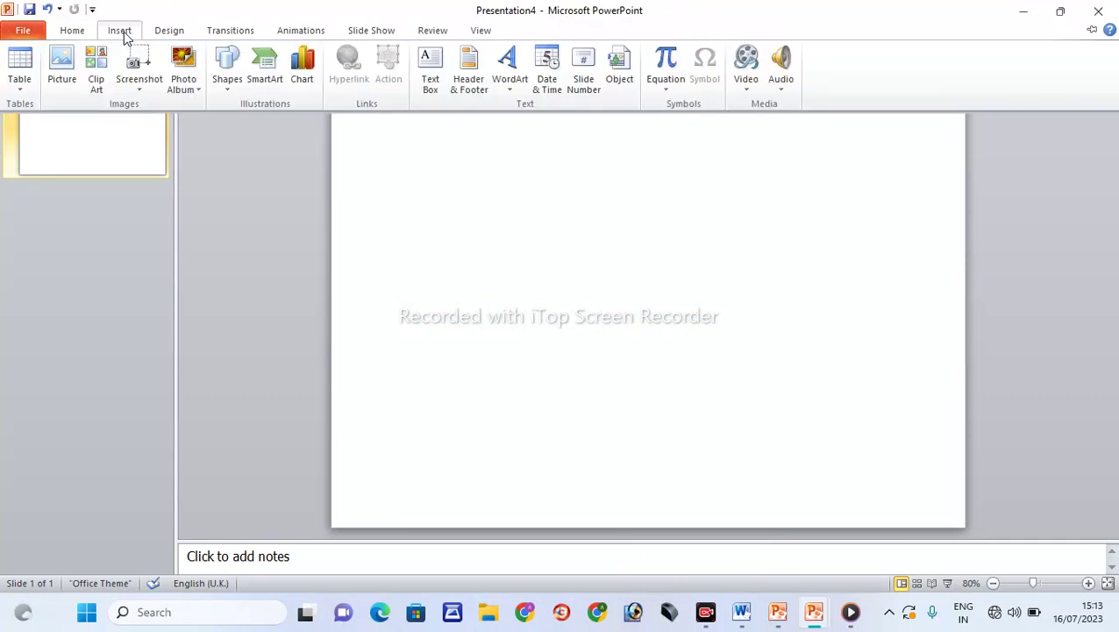
click(230, 80)
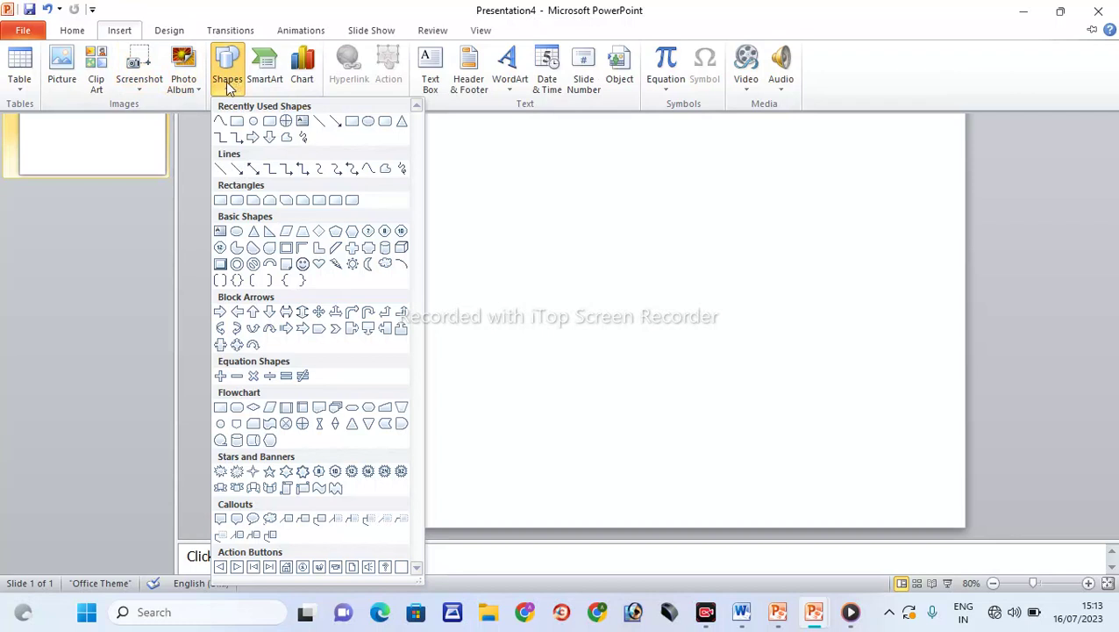
click(301, 424)
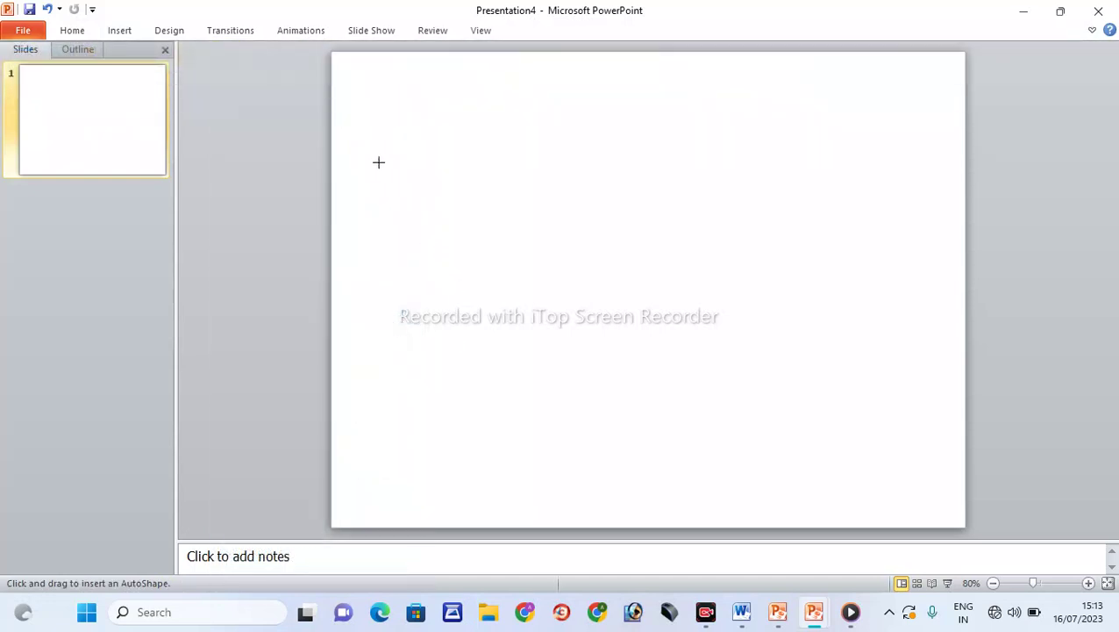
drag(373, 82, 559, 279)
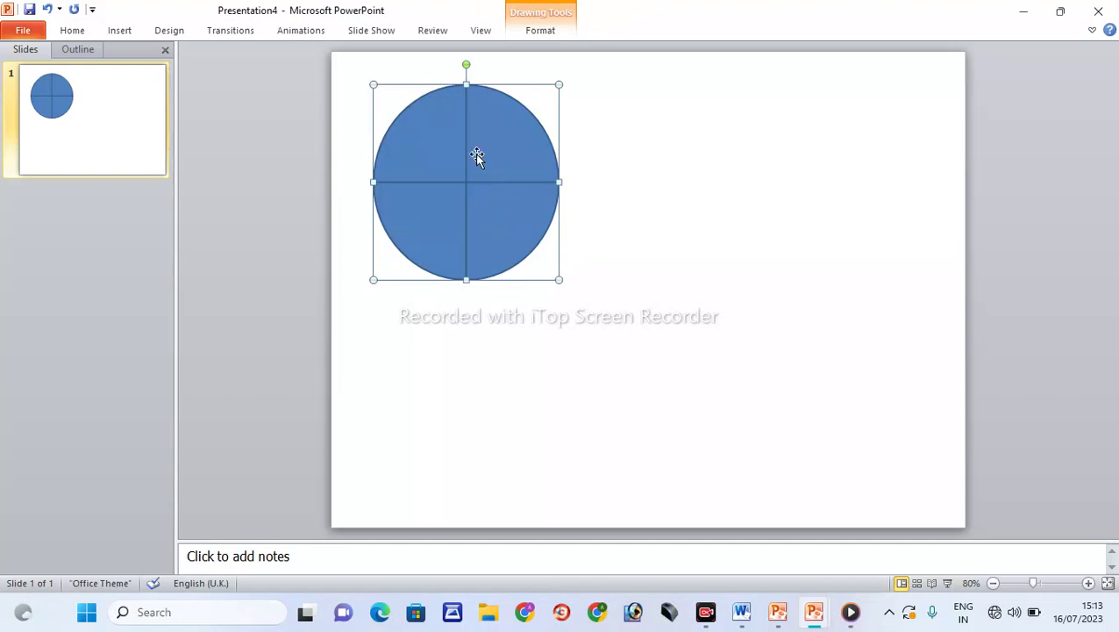
drag(559, 279, 593, 299)
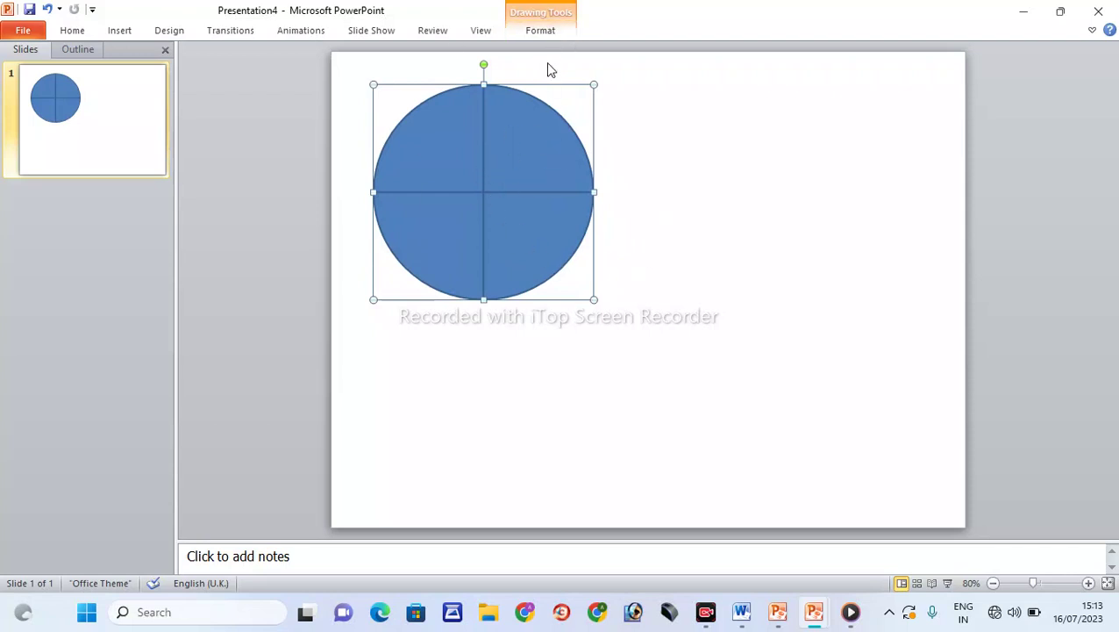
Step: Give the crossed circle no fill and a black 3 pt outline
click(546, 33)
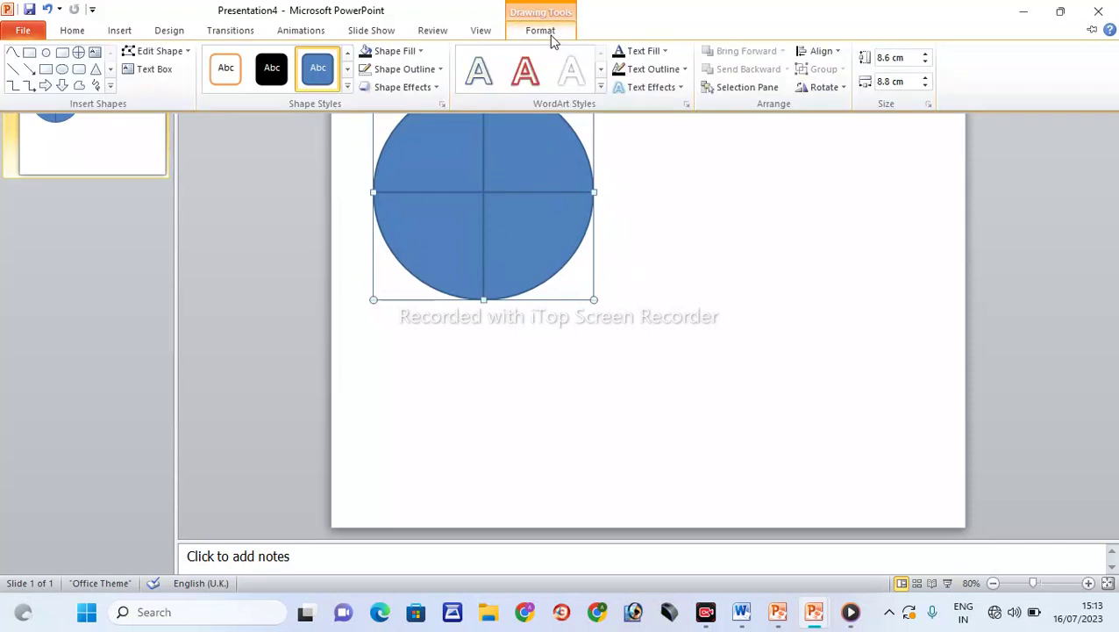
click(421, 53)
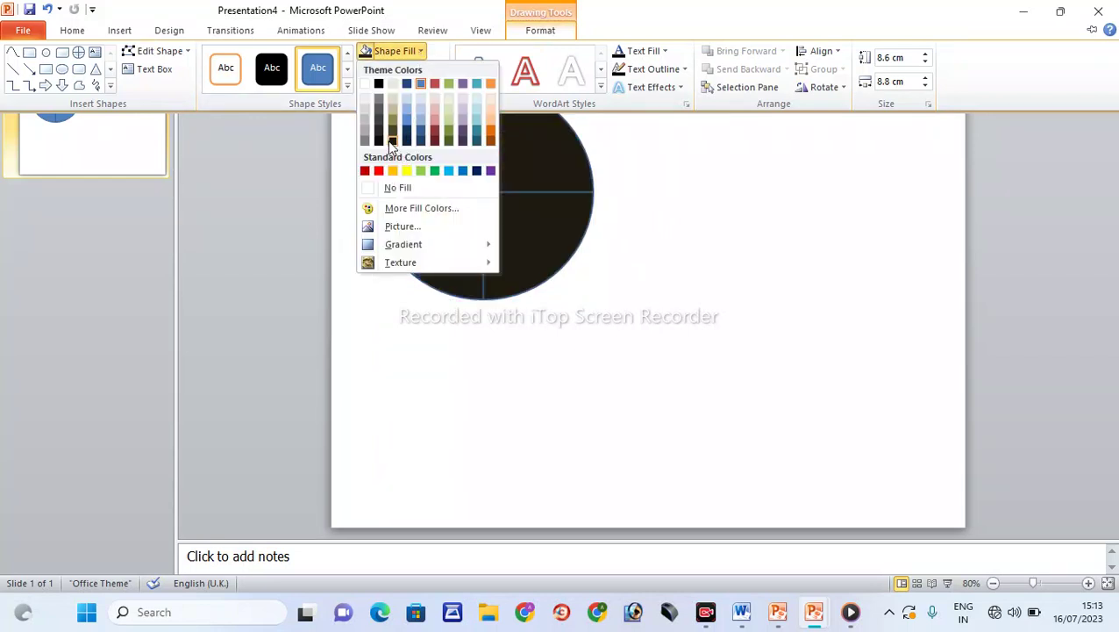
click(394, 193)
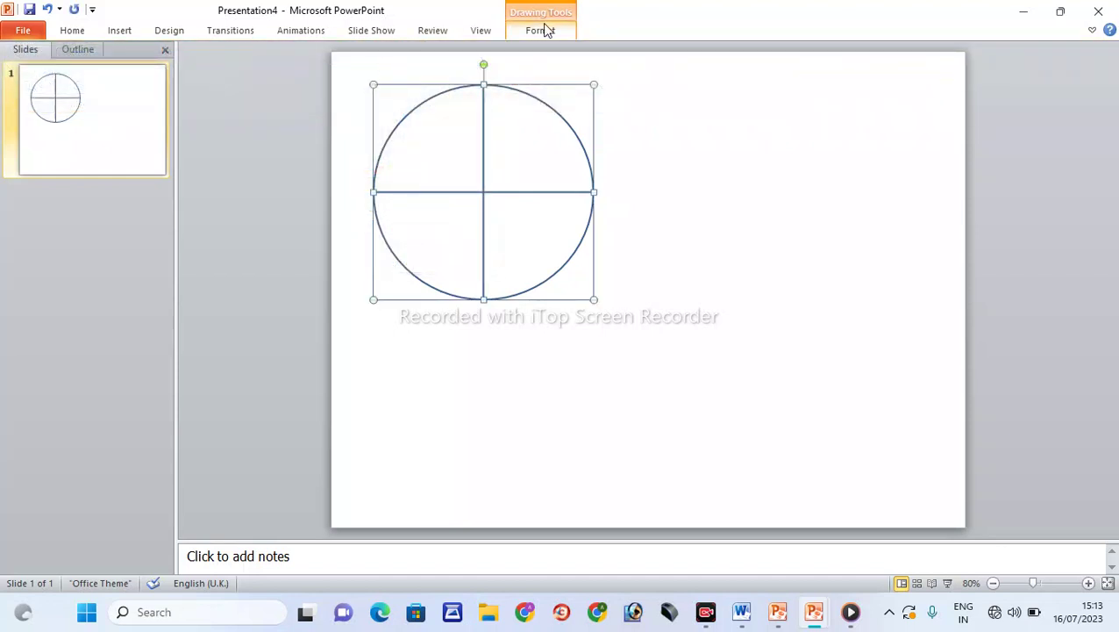
click(543, 30)
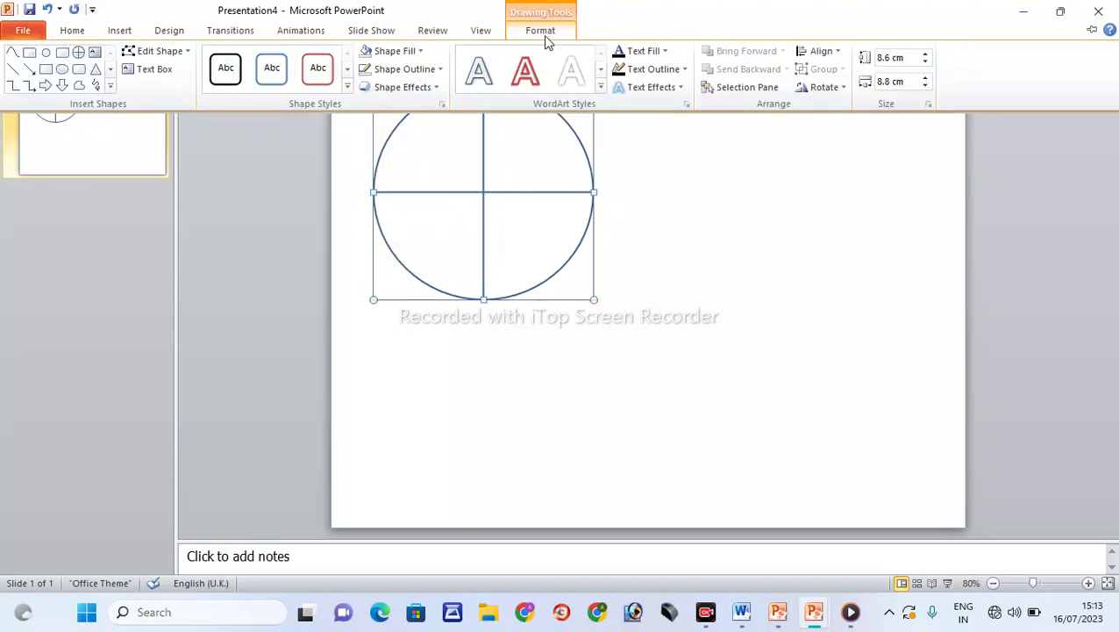
click(414, 70)
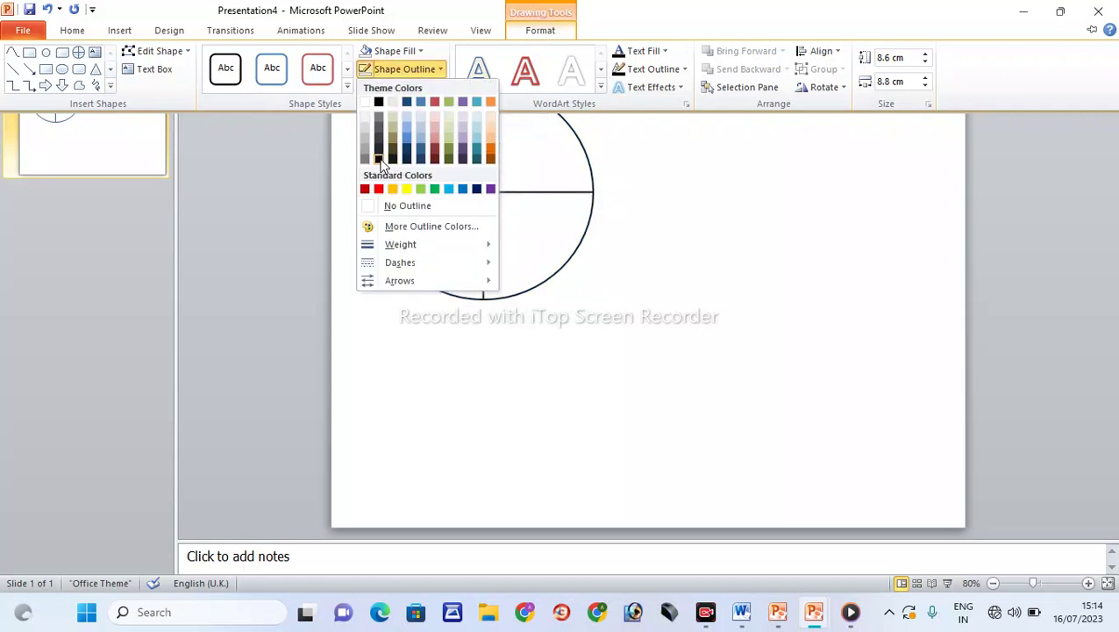
click(380, 160)
click(550, 30)
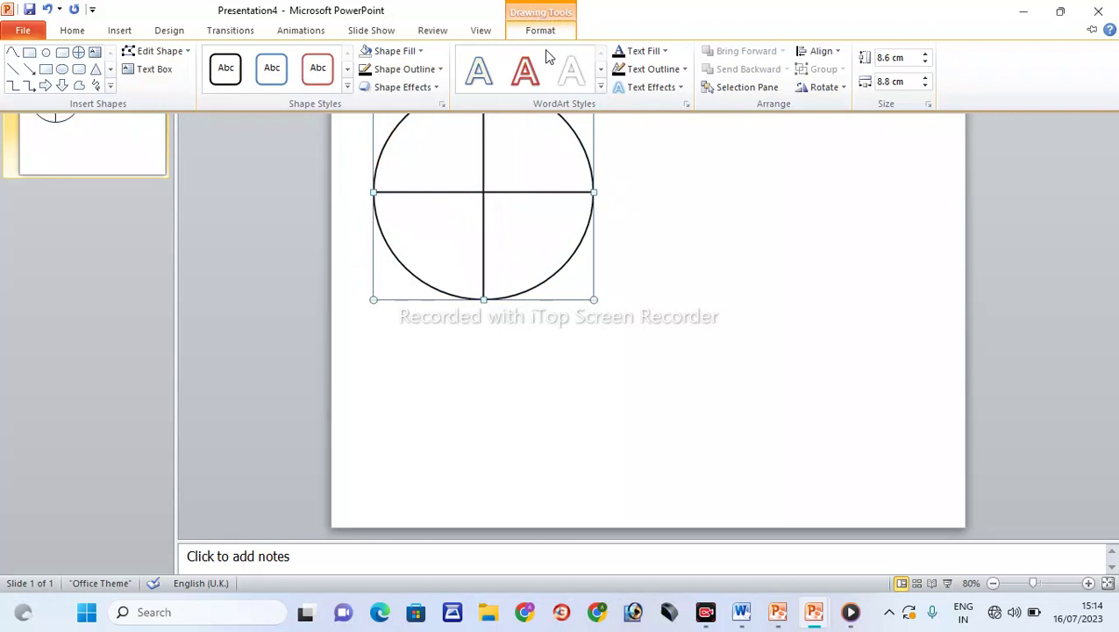
click(437, 70)
mouse_move(406, 244)
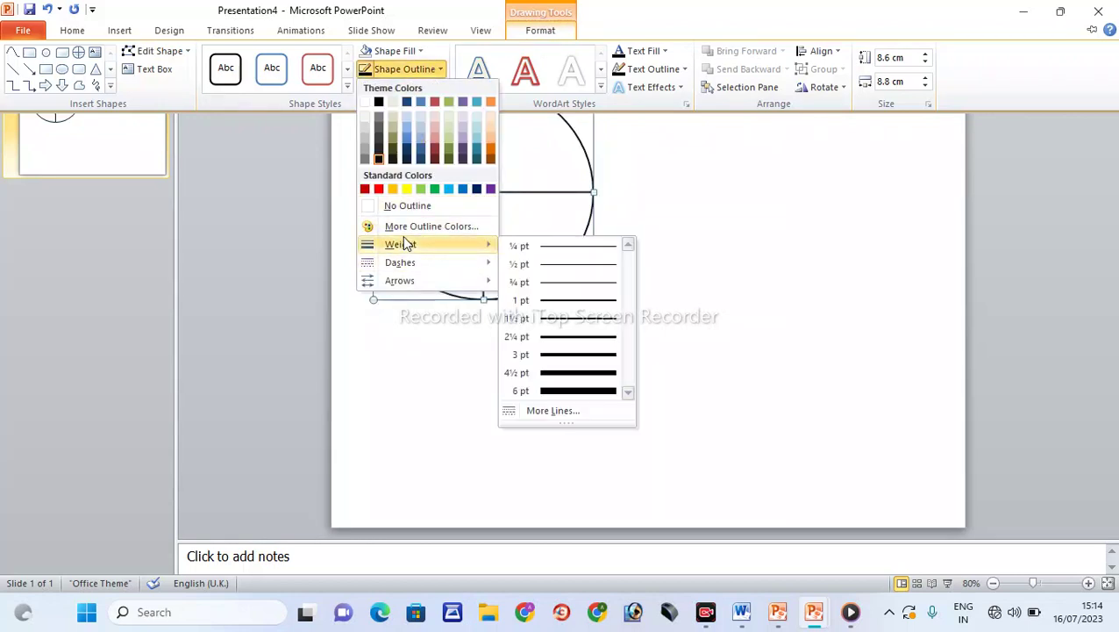
click(548, 361)
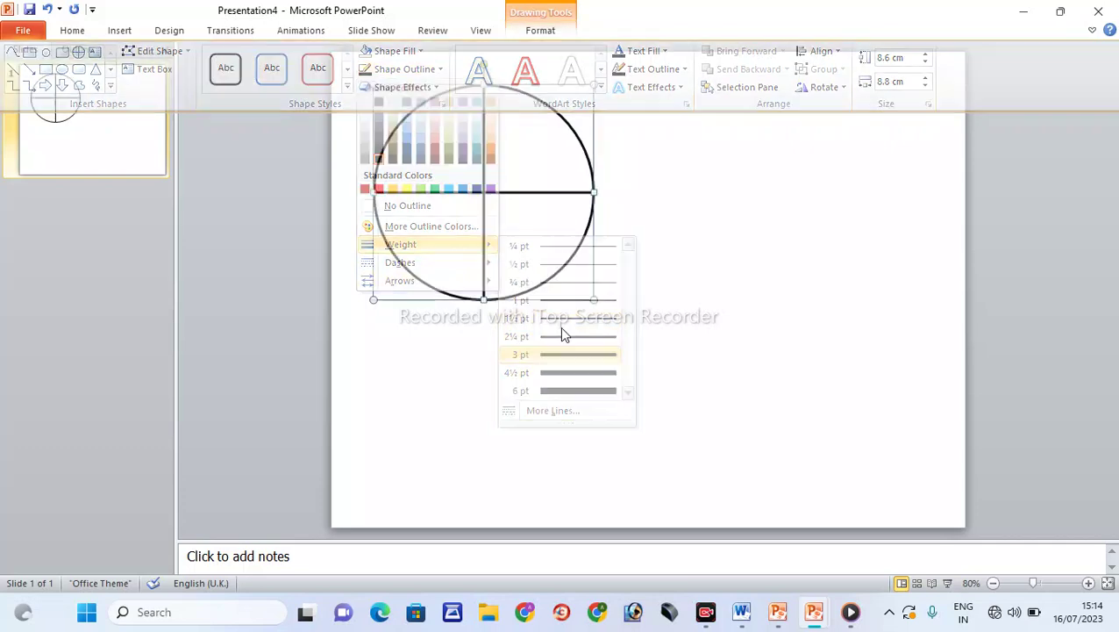
click(689, 238)
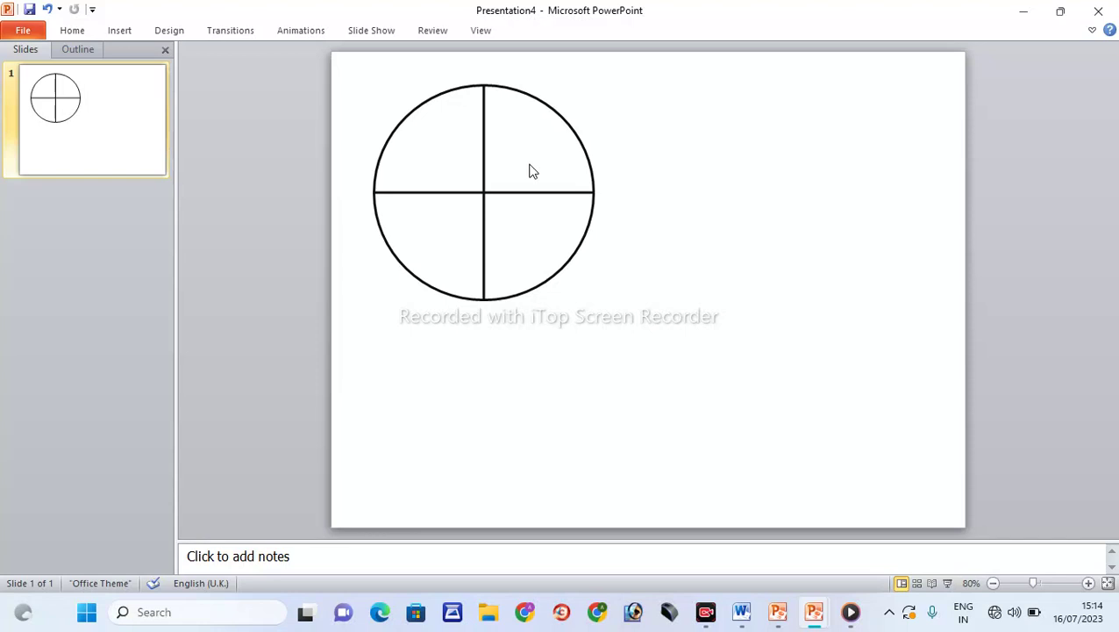
Step: Draw an oval circle to the right of the crossed circle and remove its fill
click(120, 30)
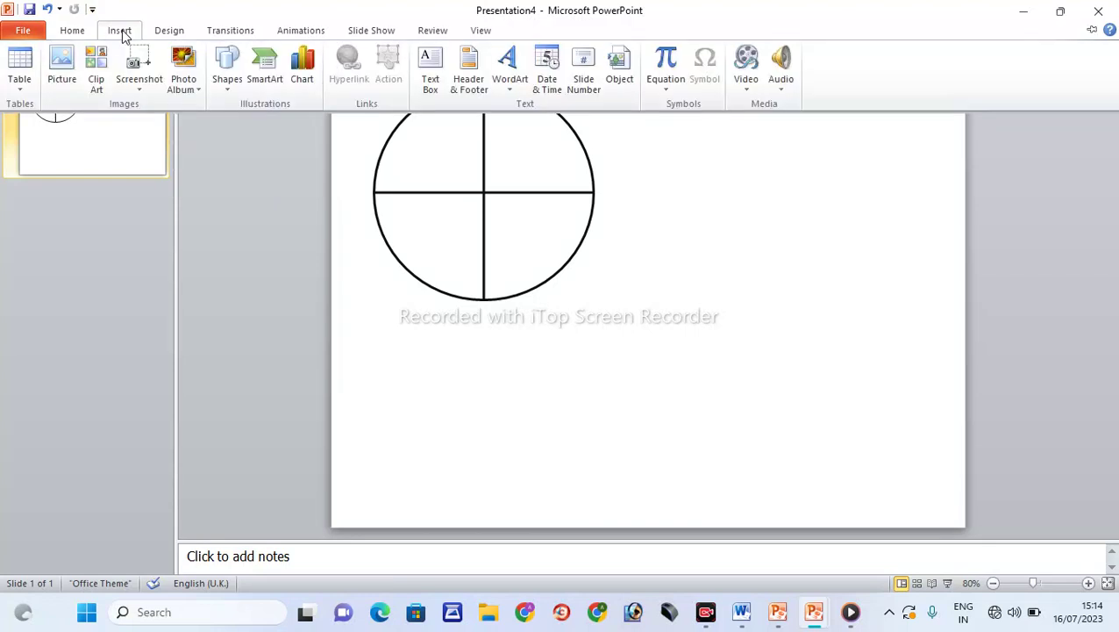
click(228, 85)
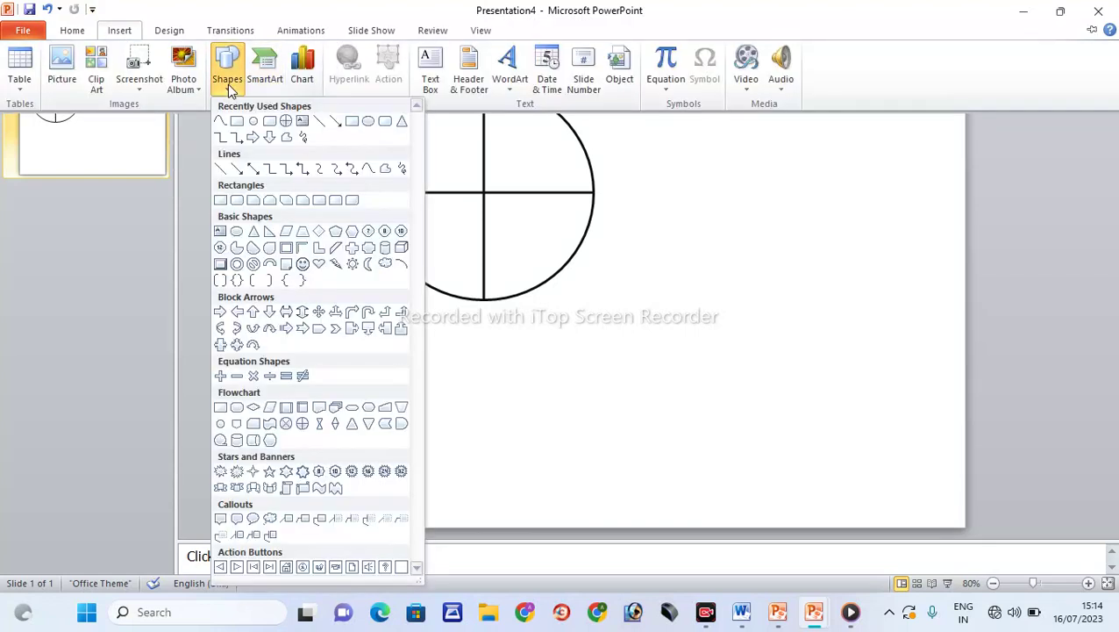
click(253, 123)
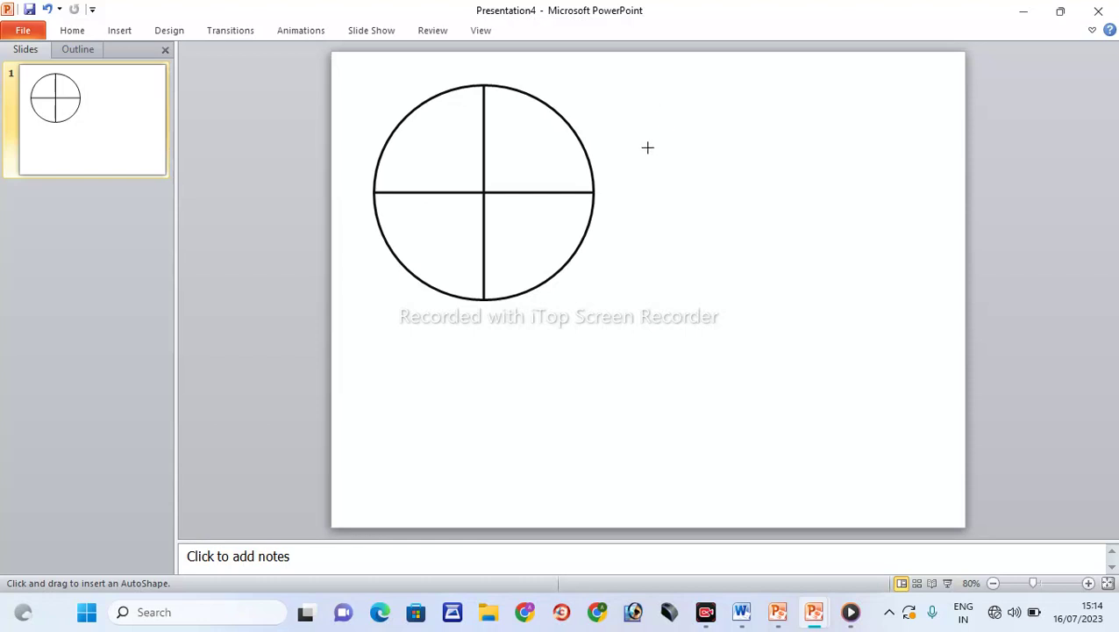
drag(647, 148, 774, 355)
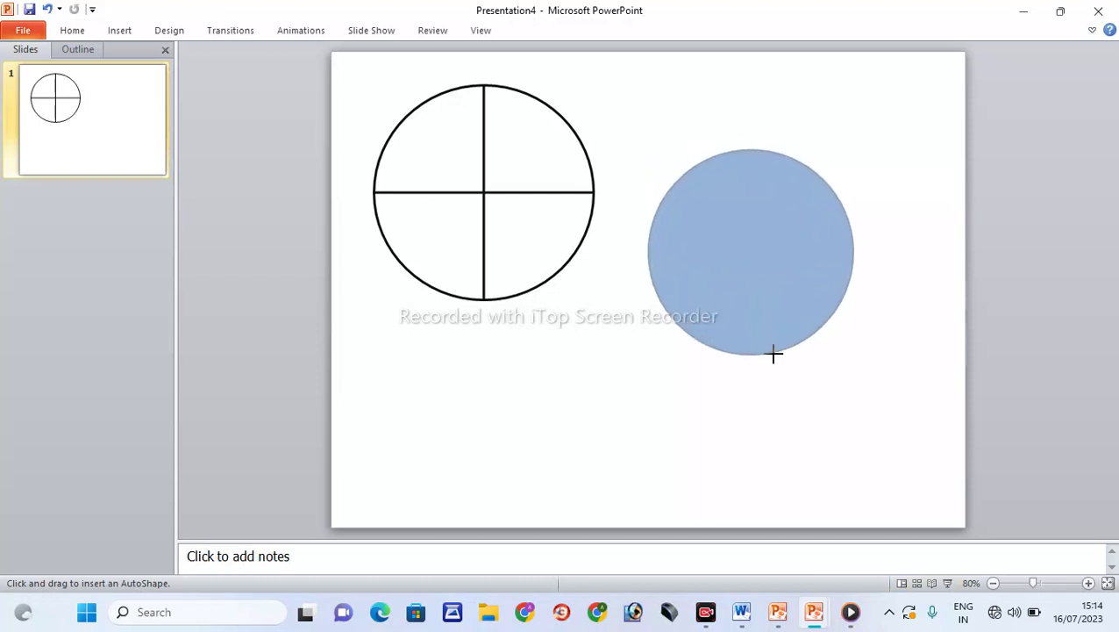
drag(774, 355, 774, 356)
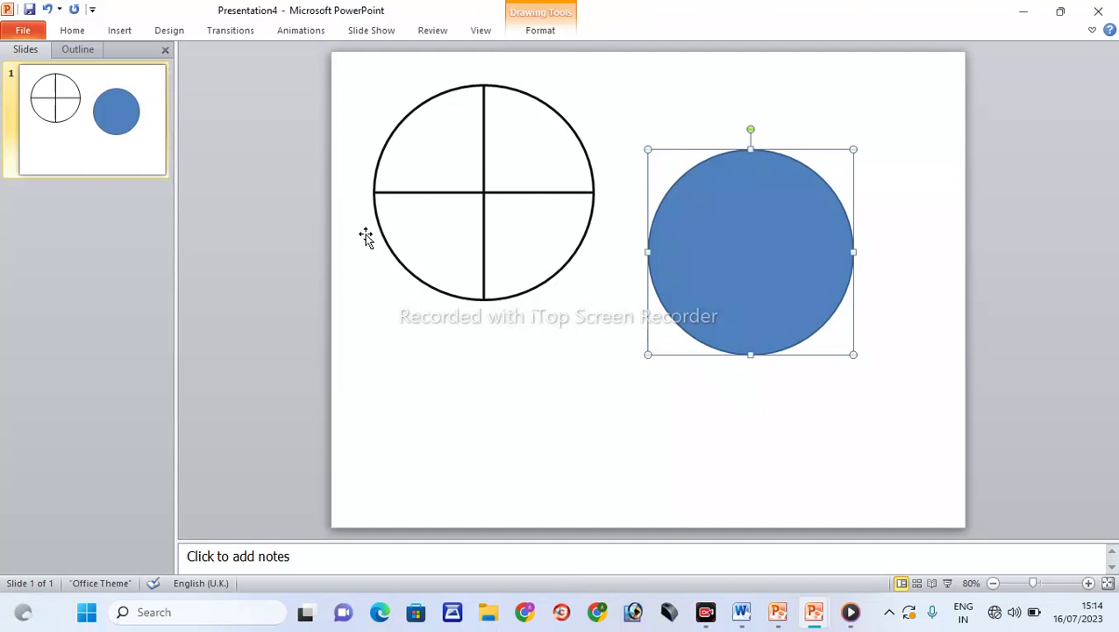
click(550, 31)
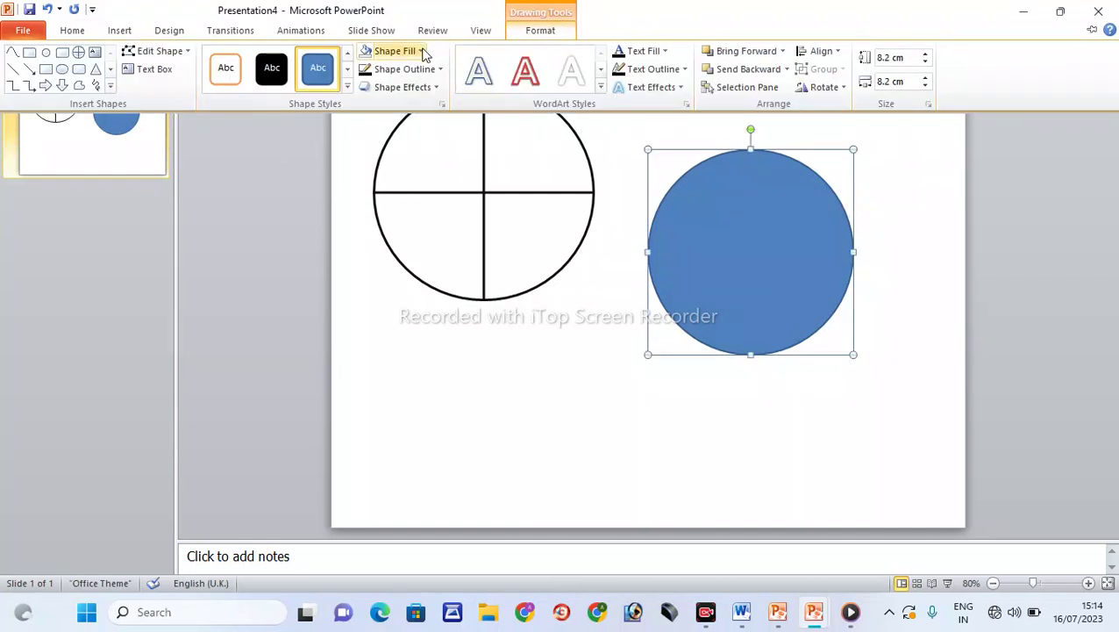
click(401, 55)
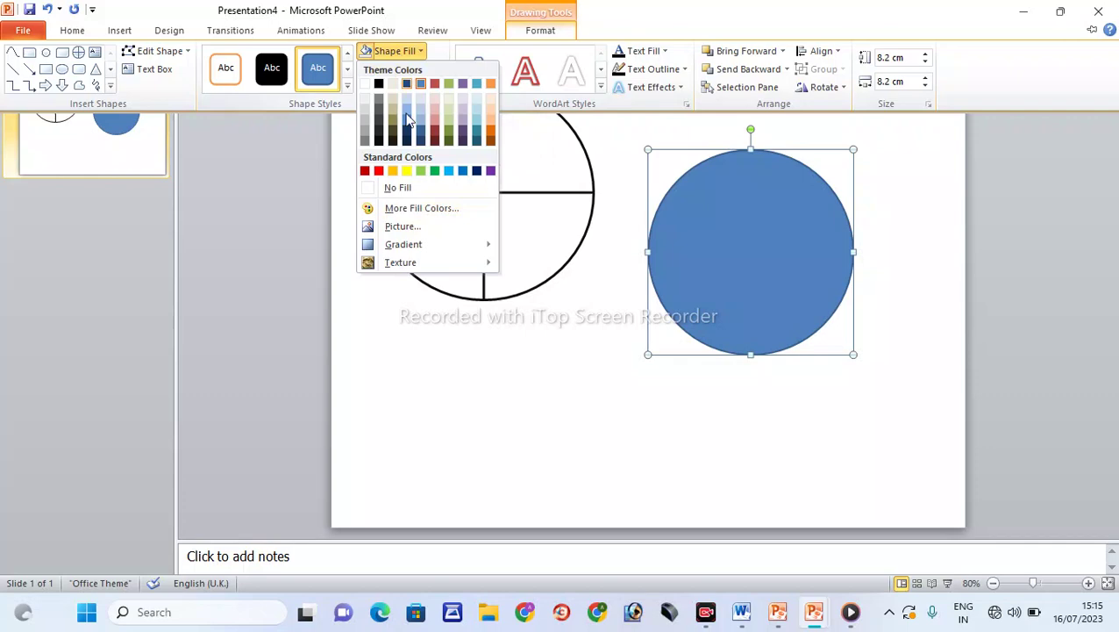
click(415, 185)
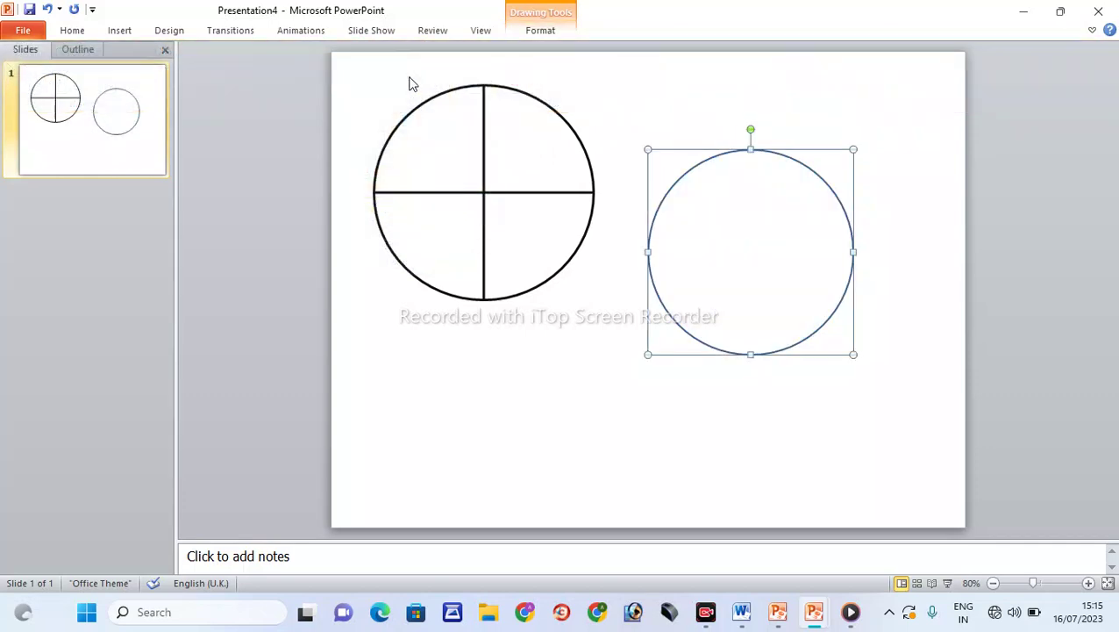
click(532, 31)
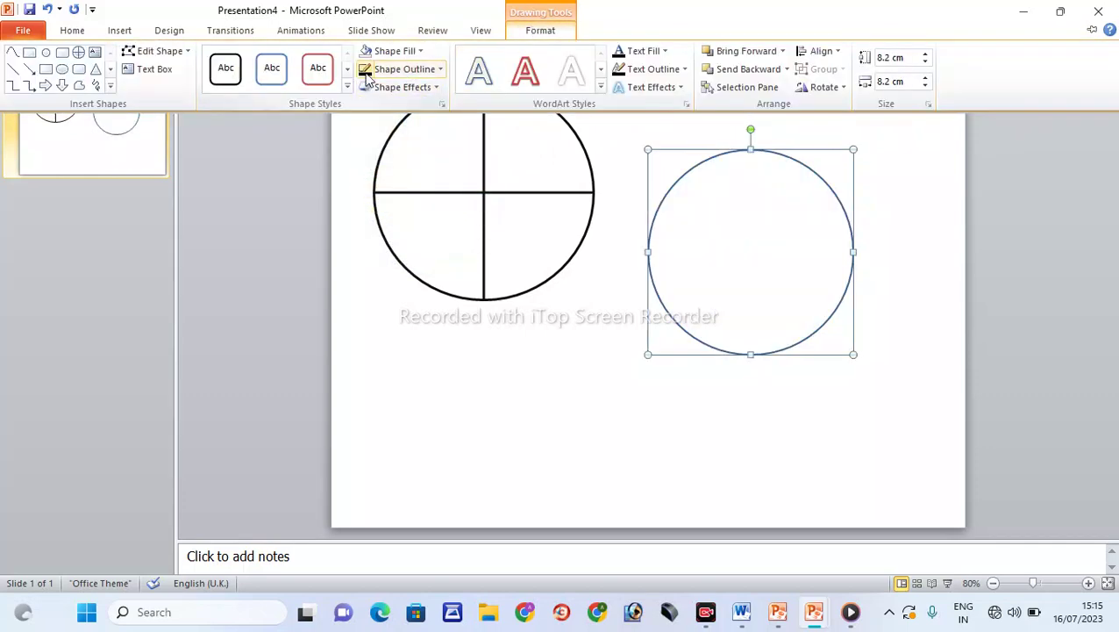
click(772, 244)
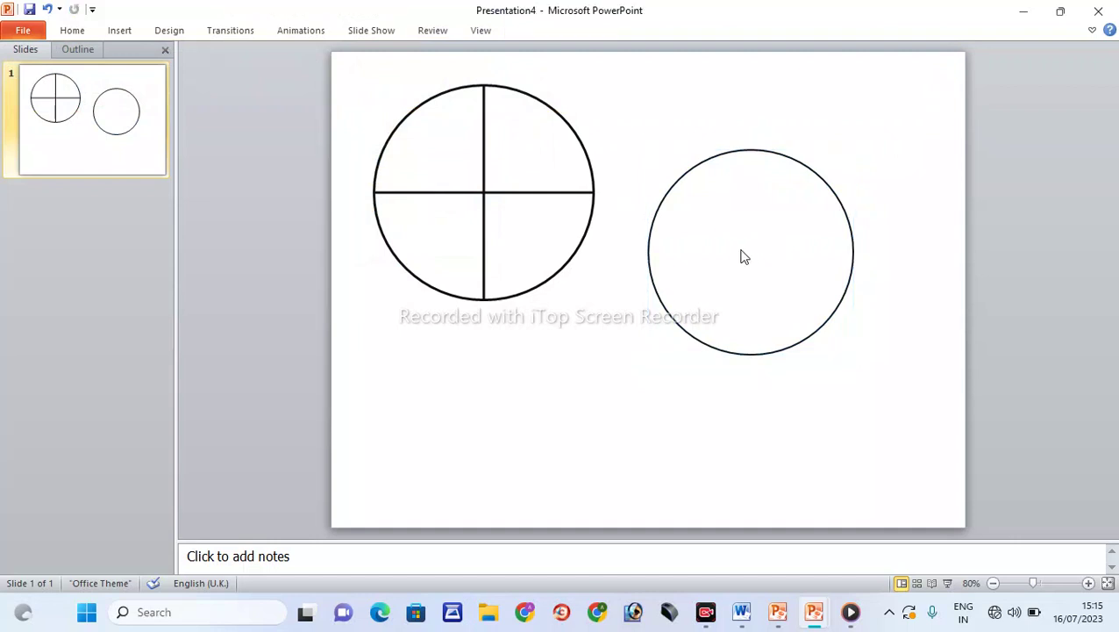
Step: Move the unfilled right circle slightly further right and deselect it
click(687, 329)
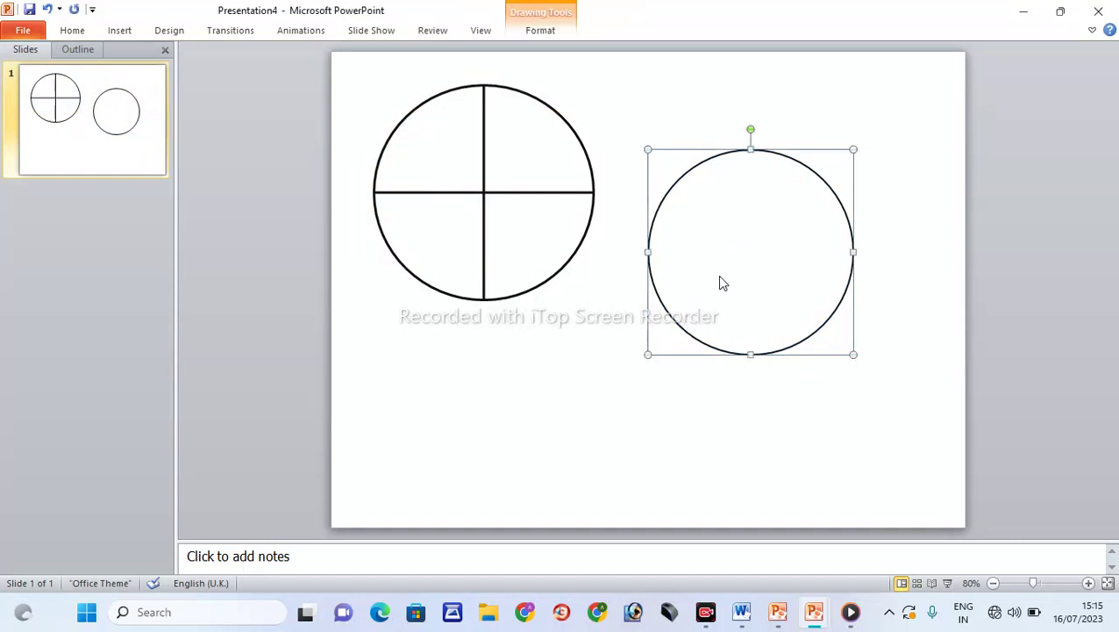
mouse_move(725, 160)
mouse_down()
mouse_move(812, 164)
mouse_move(735, 167)
mouse_up()
click(663, 394)
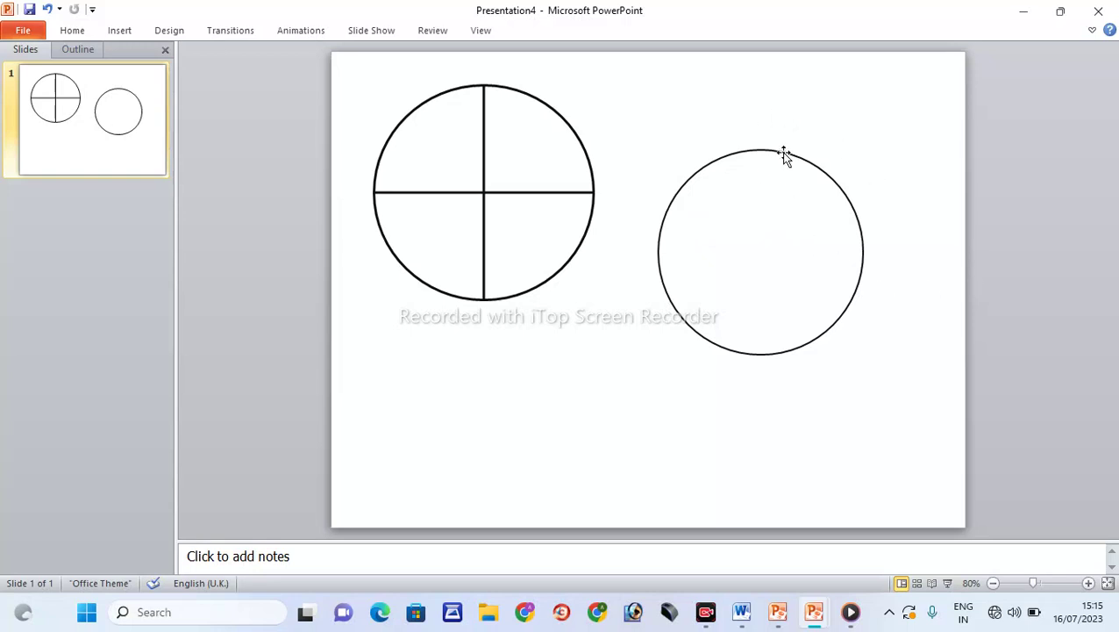
click(707, 612)
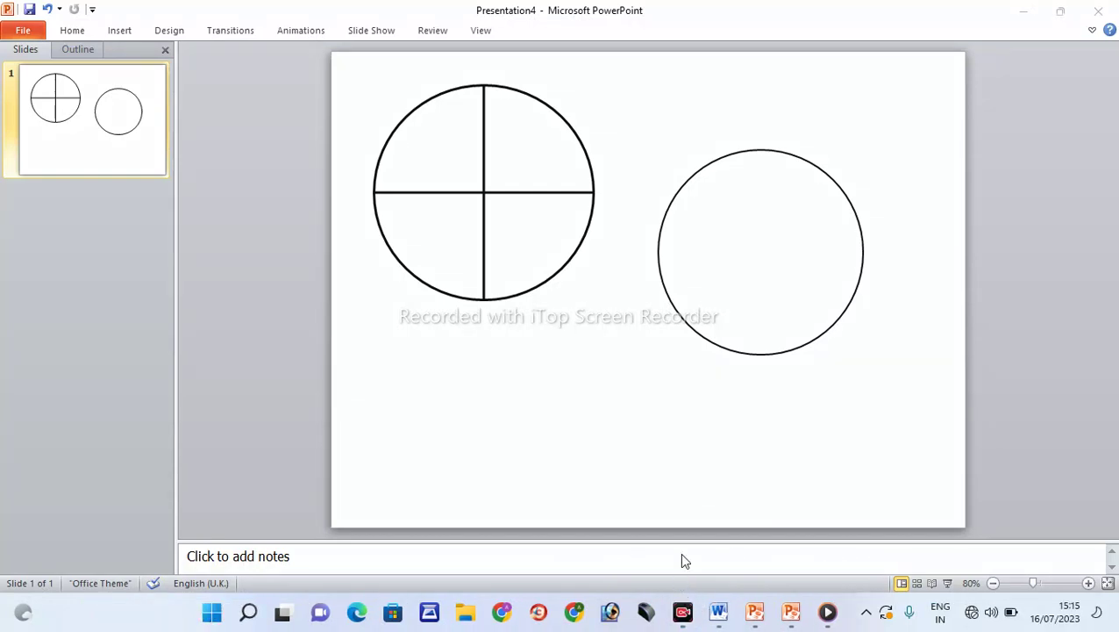
Step: Drag the plain circle onto the crossed circle and line it up inside
drag(671, 299, 788, 372)
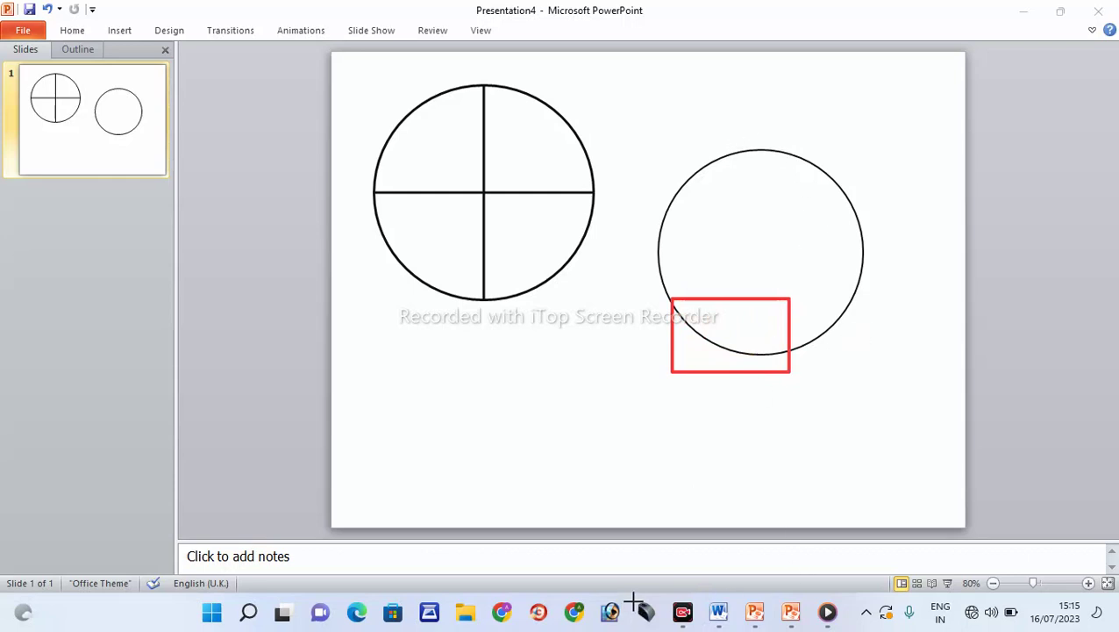
key(Escape)
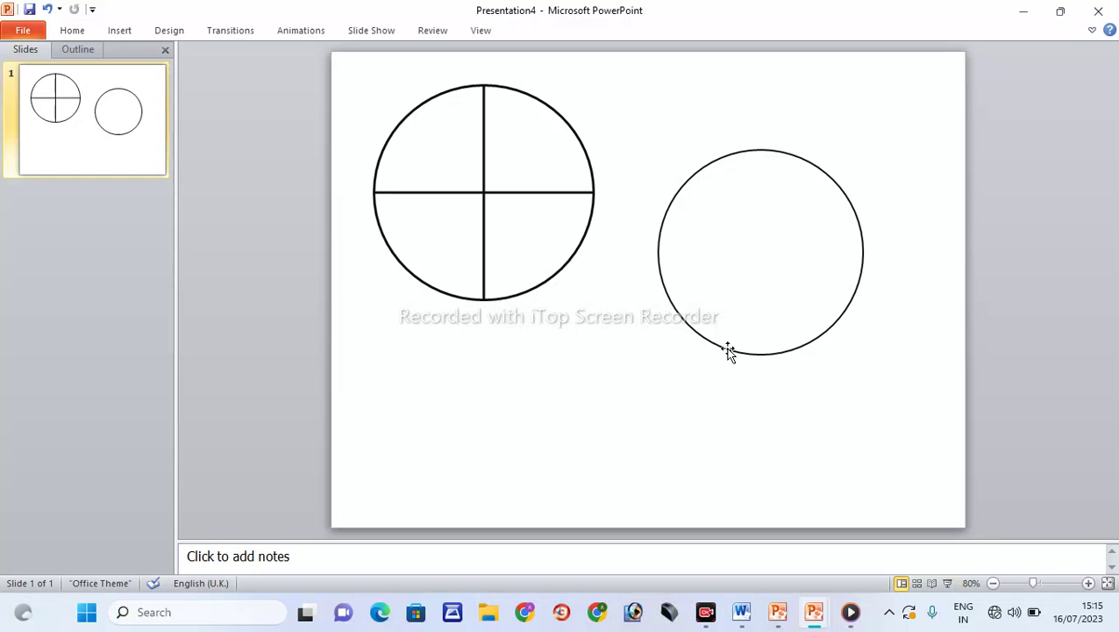
click(727, 349)
drag(727, 349, 489, 277)
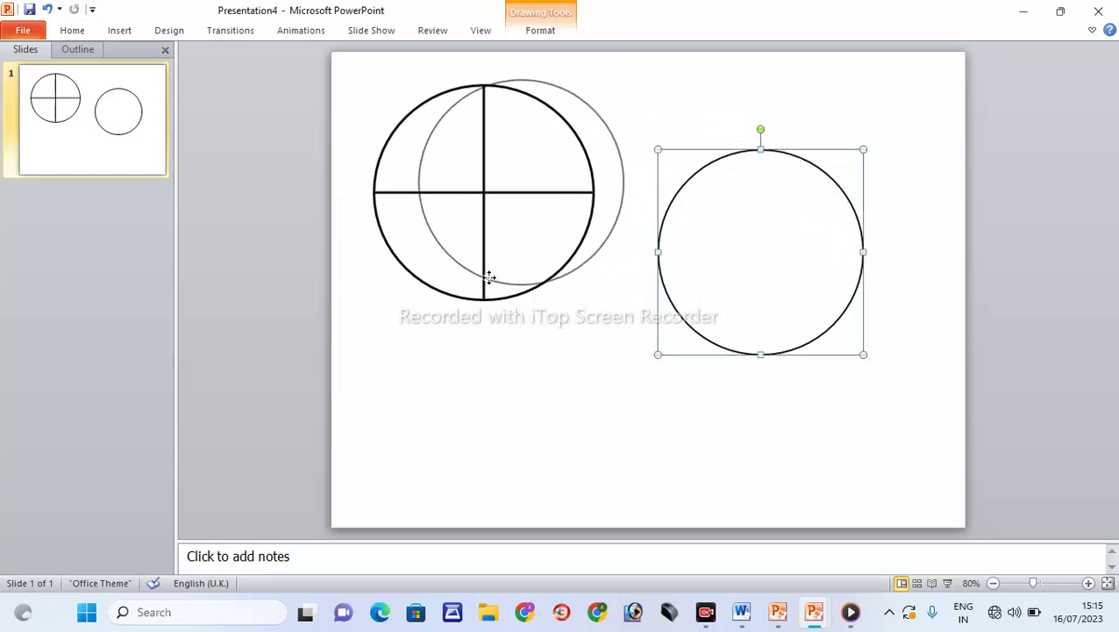
drag(488, 277, 448, 290)
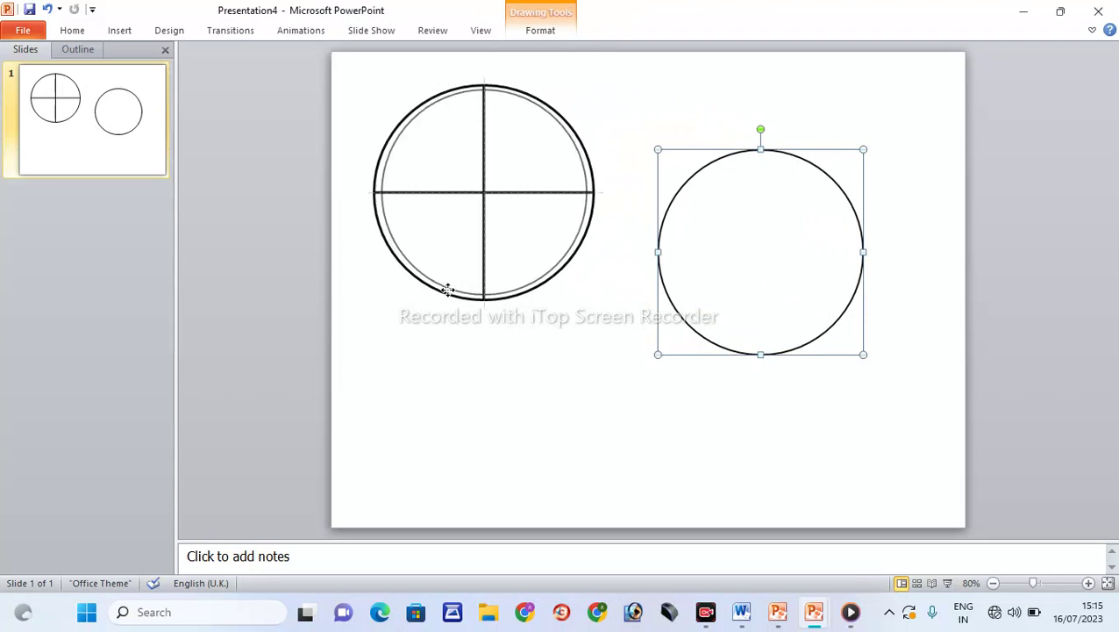
drag(448, 289, 448, 290)
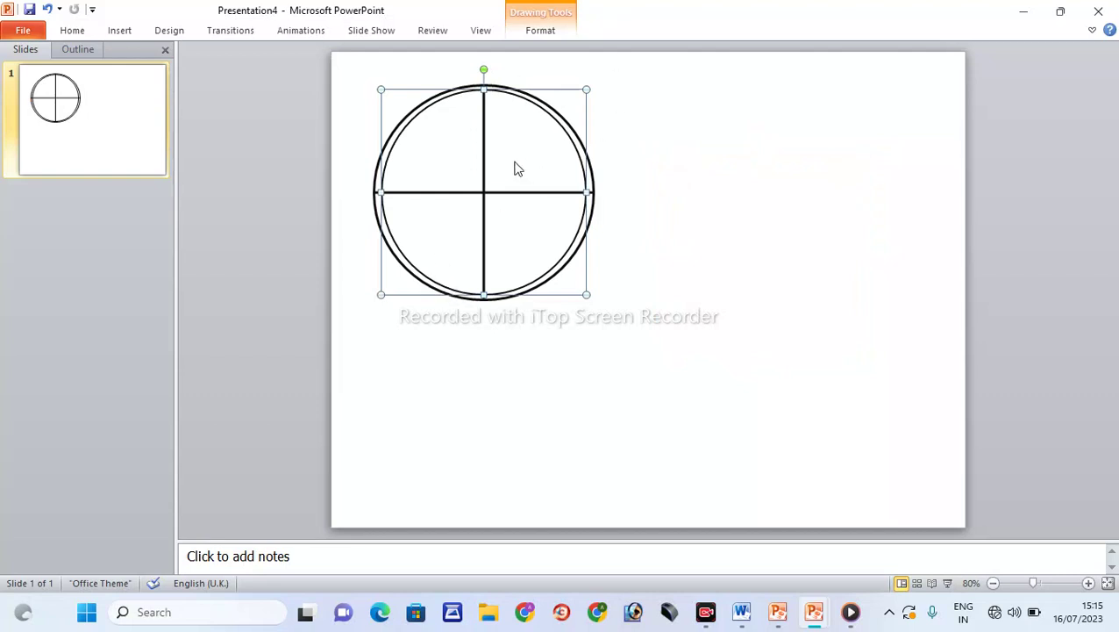
Step: Size the inner circle to 8 cm by 8 cm and nudge it down and right to centre it
click(539, 31)
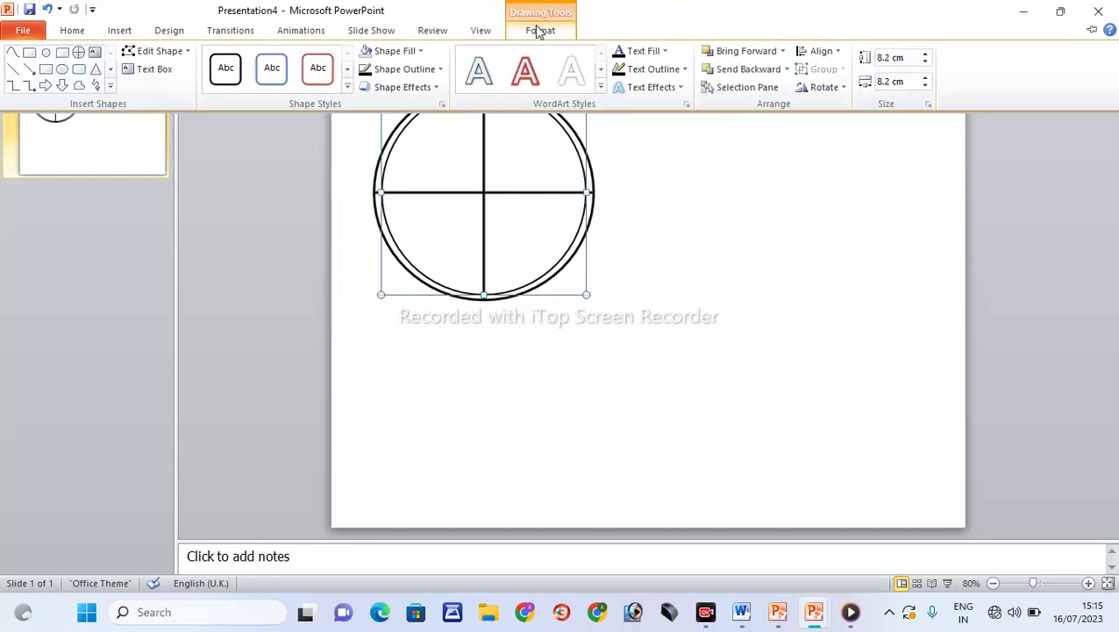
click(925, 55)
click(925, 56)
click(926, 55)
click(925, 61)
click(926, 62)
click(925, 62)
click(926, 62)
click(926, 62)
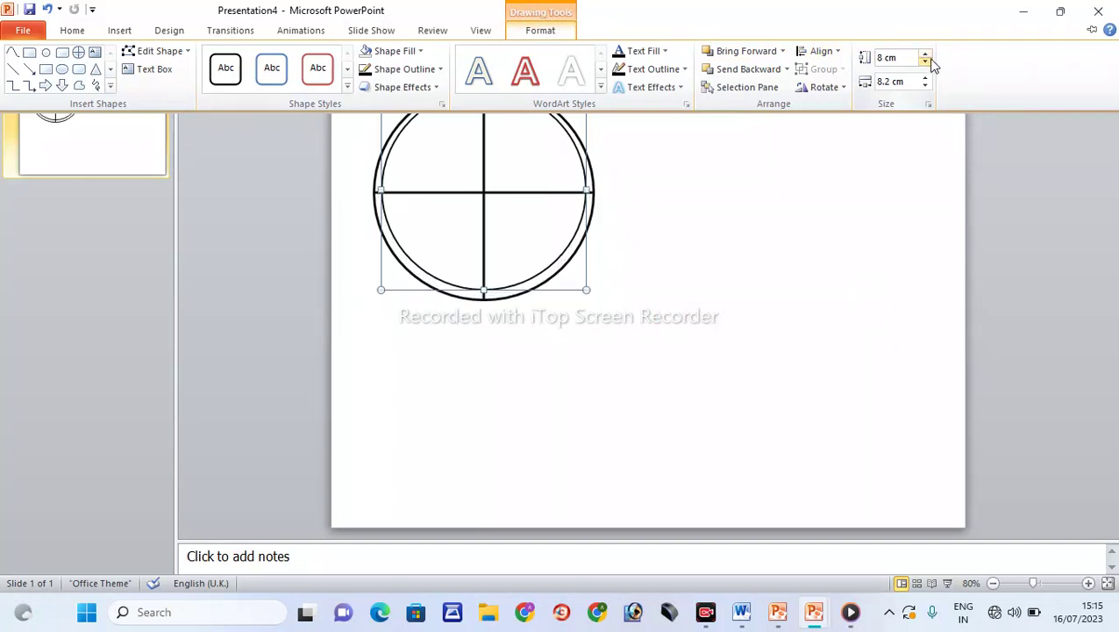
click(926, 85)
click(926, 85)
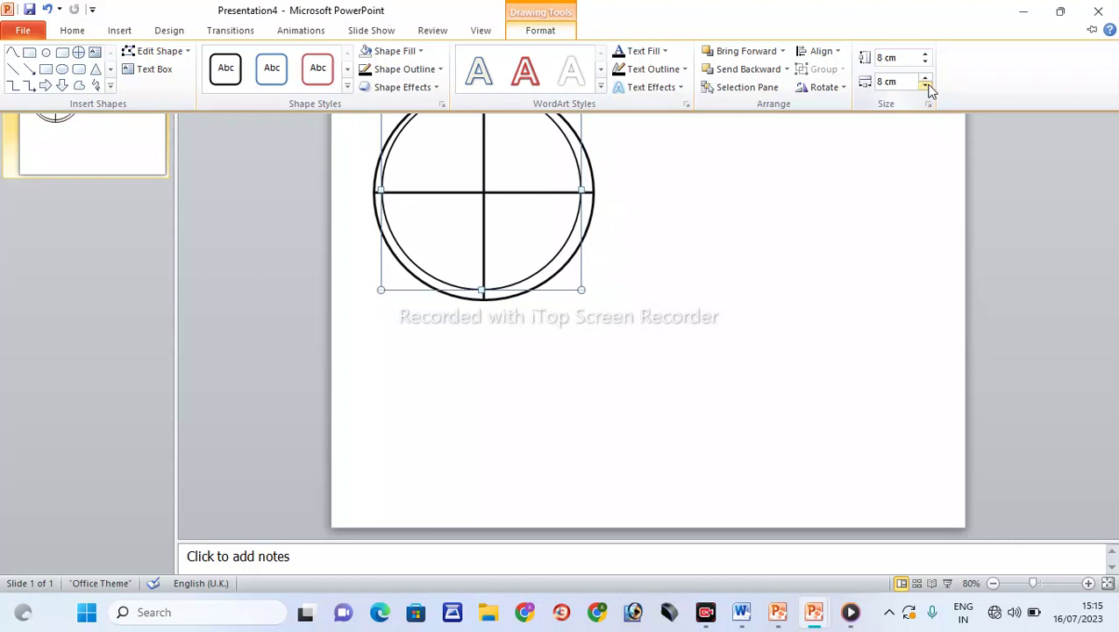
key(ctrl+F1)
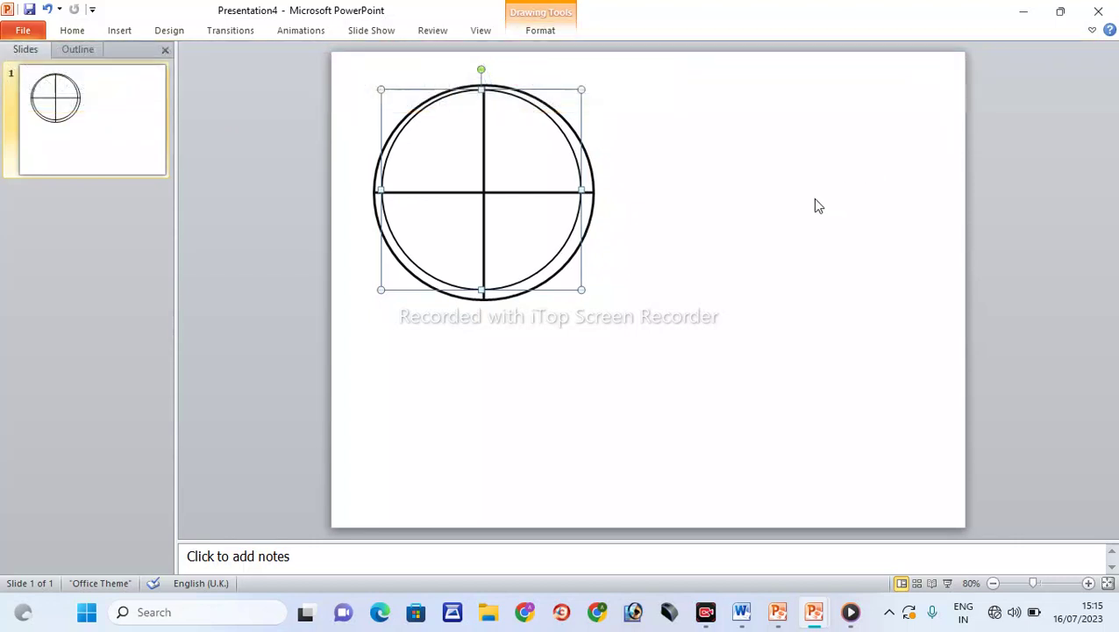
key(Down)
key(Right)
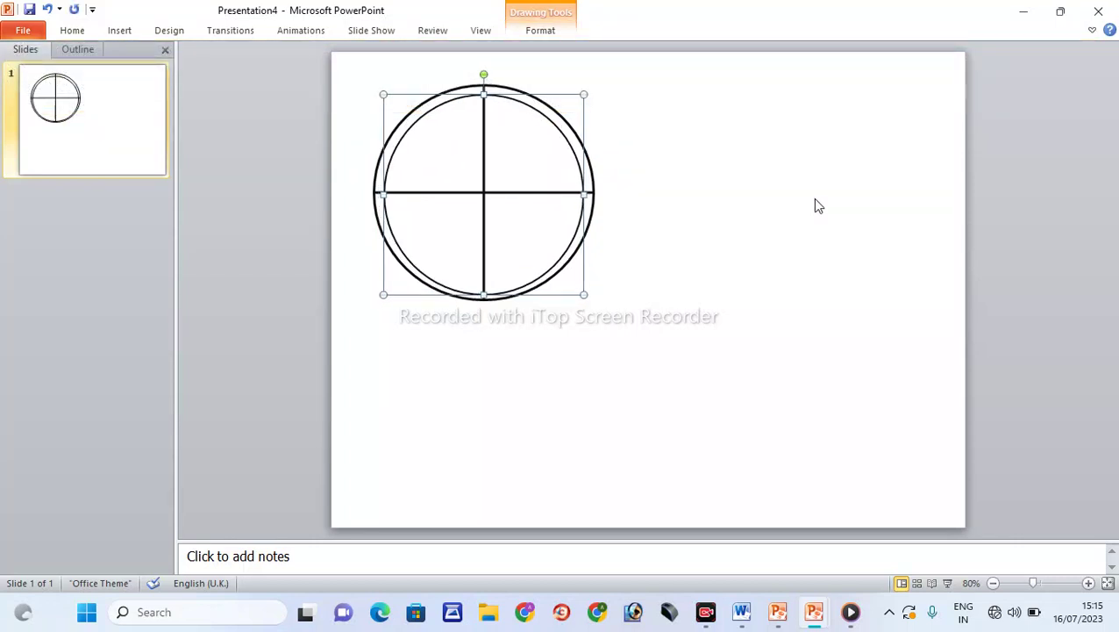
key(Escape)
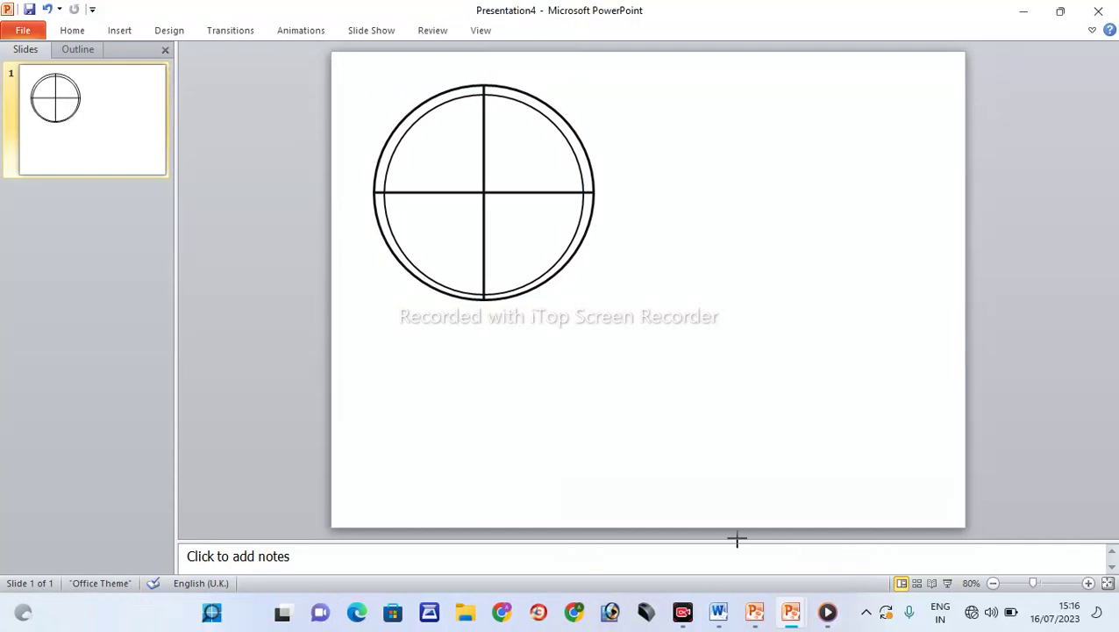
mouse_move(447, 272)
mouse_down()
mouse_move(537, 341)
mouse_move(585, 348)
mouse_up()
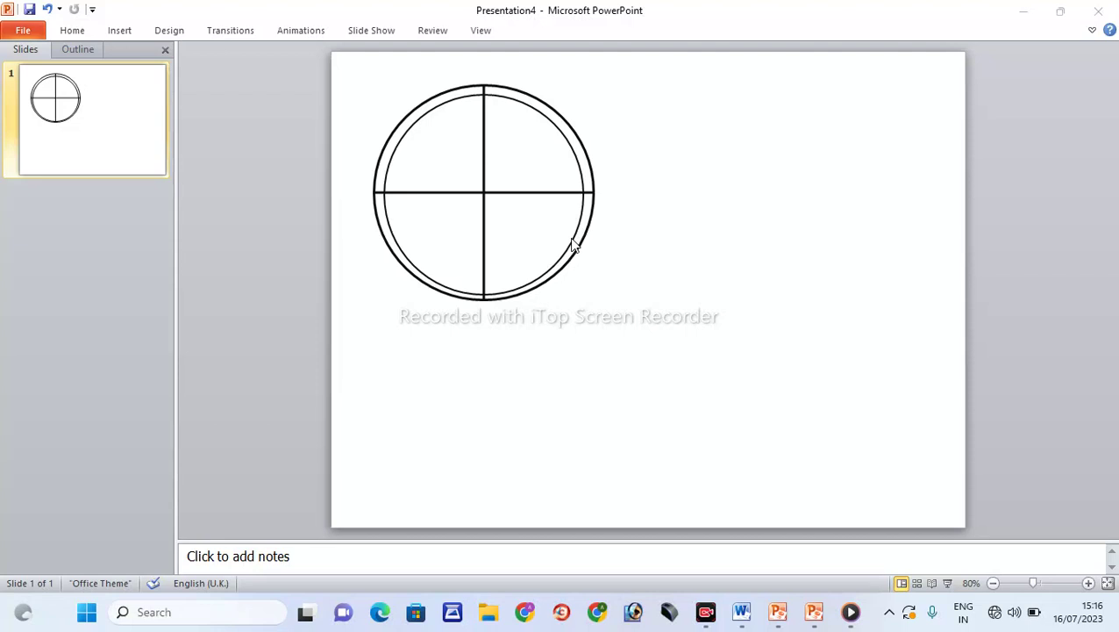
click(572, 243)
Step: Duplicate the 8 cm inner circle with Ctrl+D
right_click(573, 156)
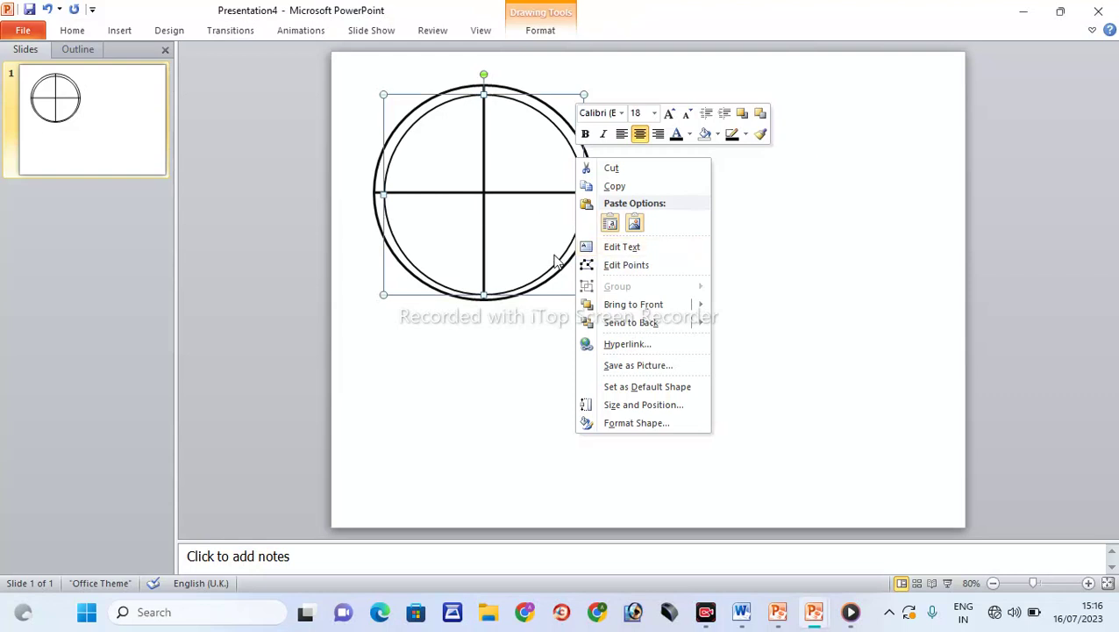
click(531, 198)
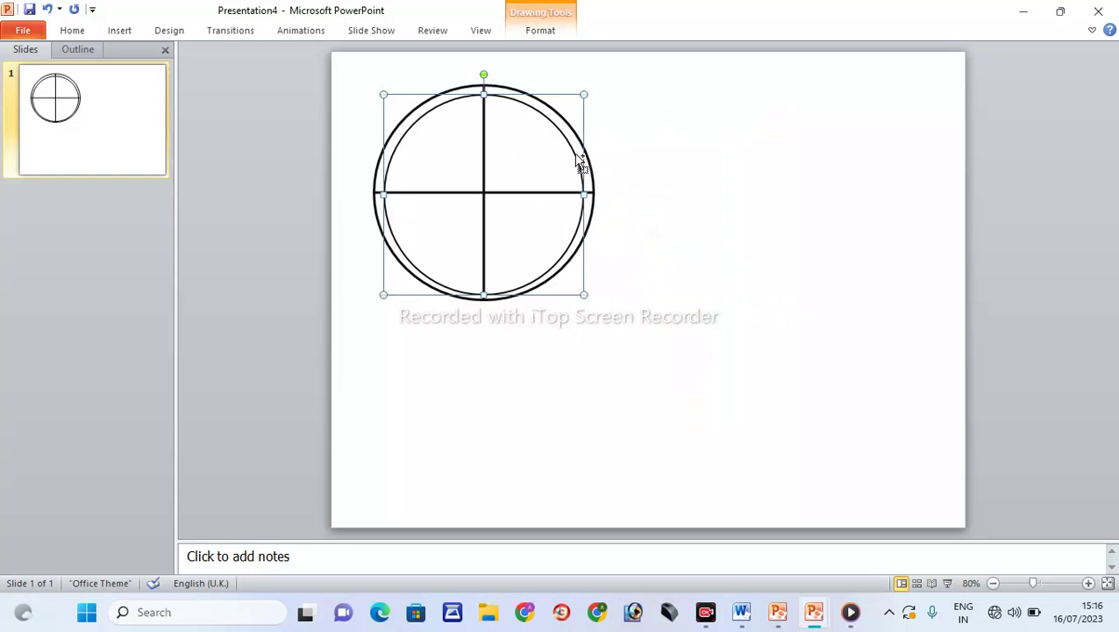
key(ctrl+d)
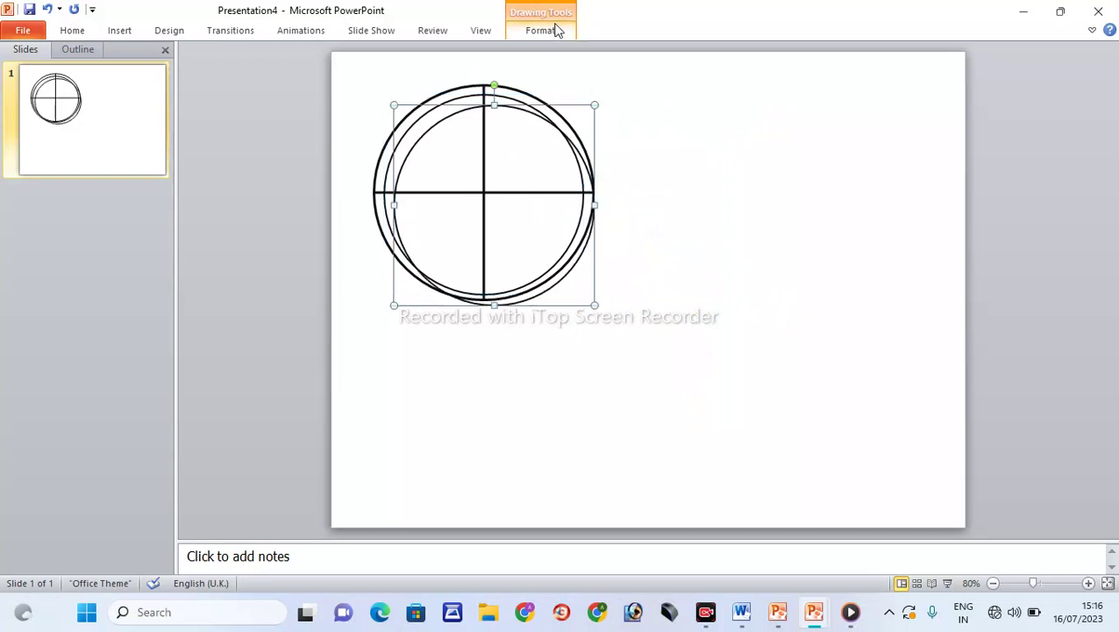
Step: Resize the copy to 7 cm by 7 cm and nudge it down to centre it
click(556, 30)
double_click(885, 57)
text(7)
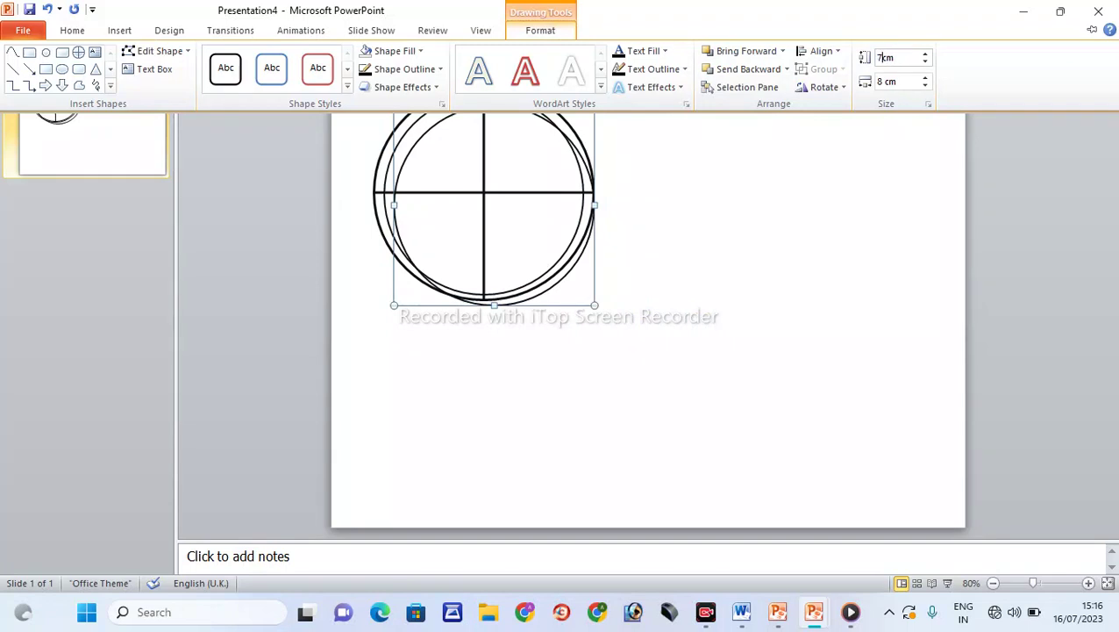
double_click(884, 81)
key(BackSpace)
text(7)
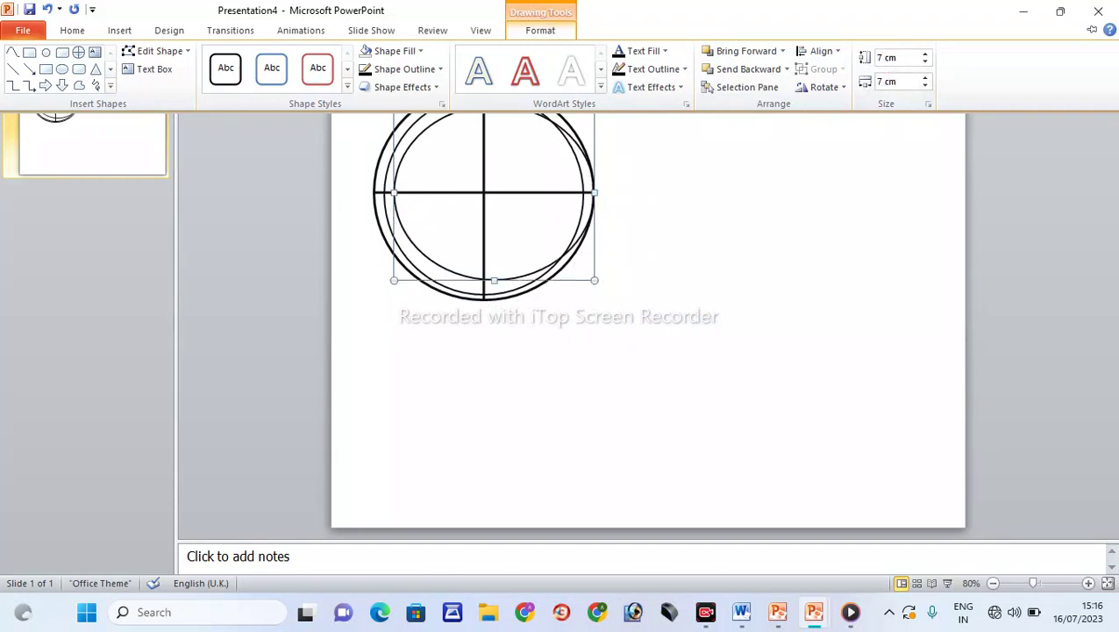
click(765, 231)
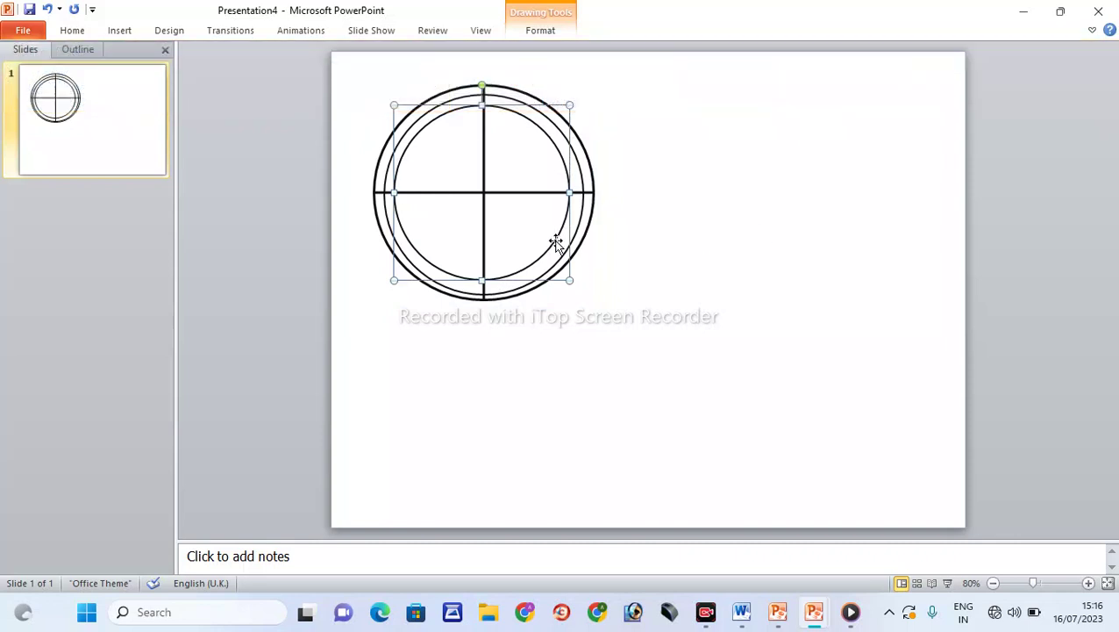
key(Down)
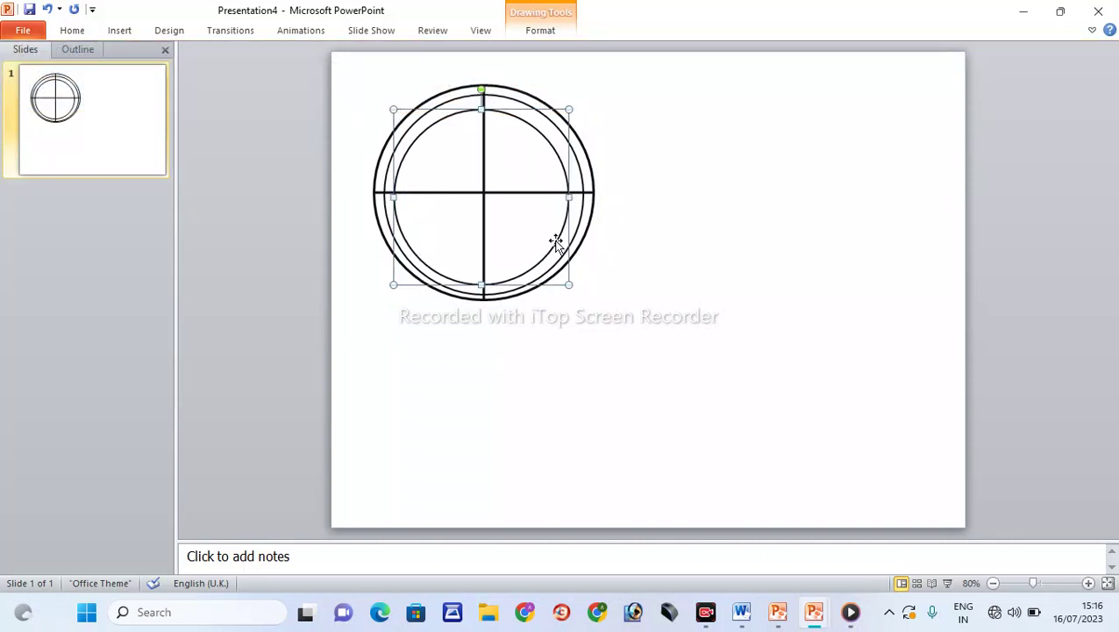
click(694, 233)
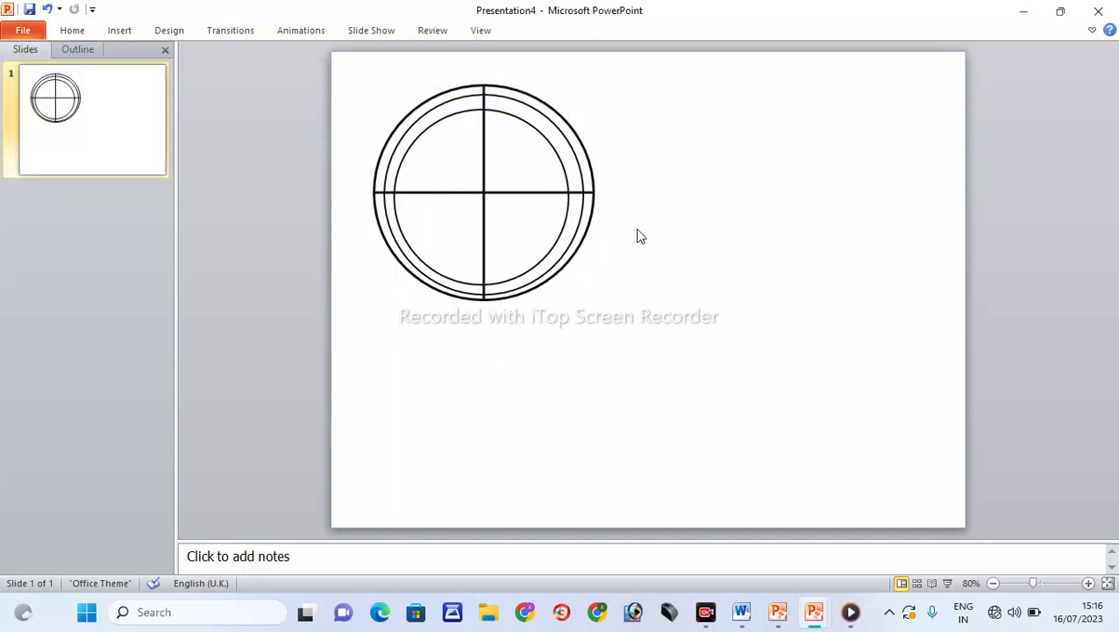
click(564, 222)
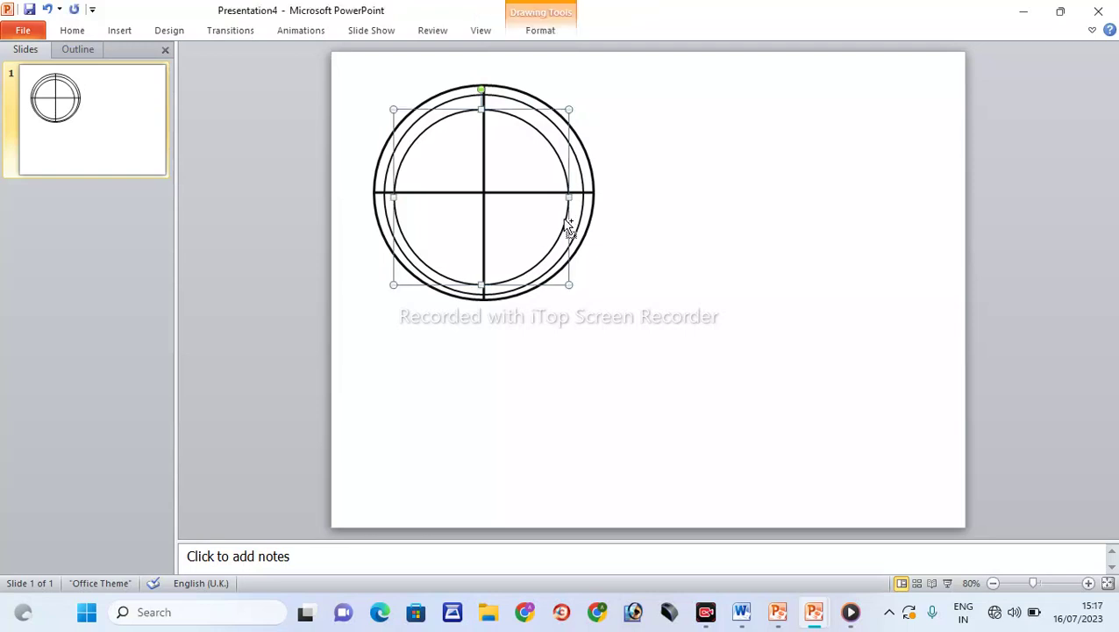
Step: Duplicate the 7 cm circle, set the copy to 6 cm, and undo the accidental 76 cm width
key(ctrl+d)
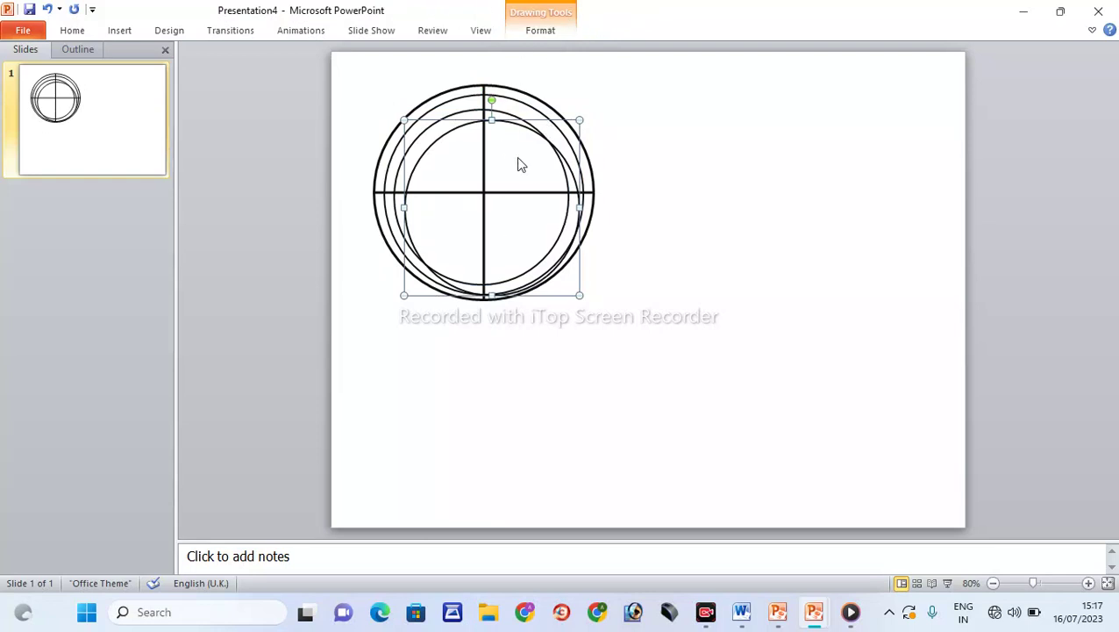
click(549, 33)
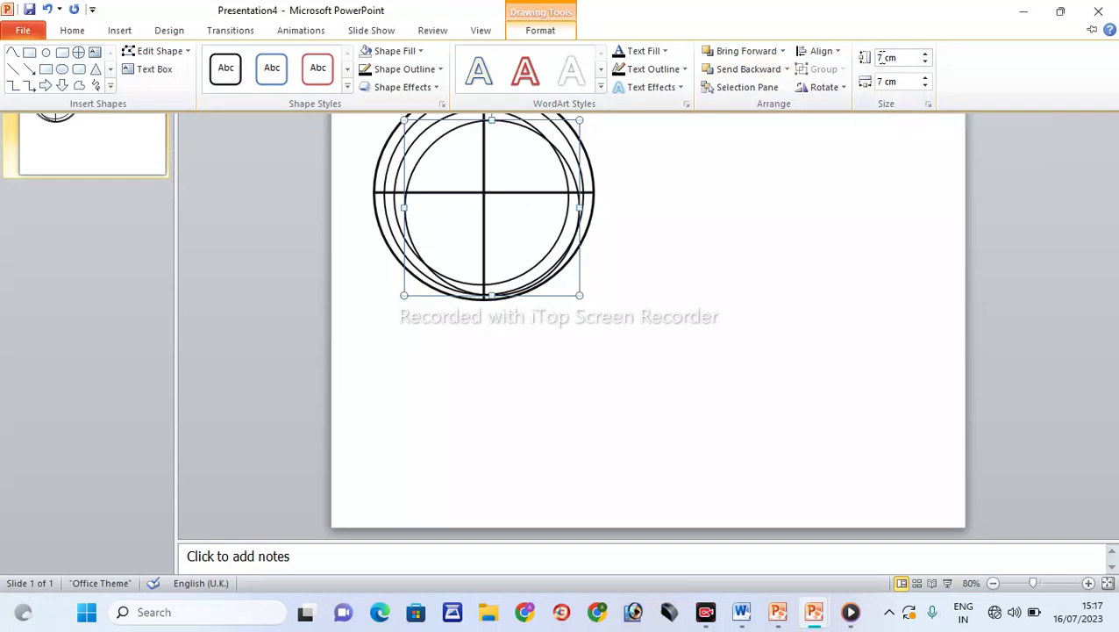
click(881, 57)
key(BackSpace)
text(6)
click(883, 80)
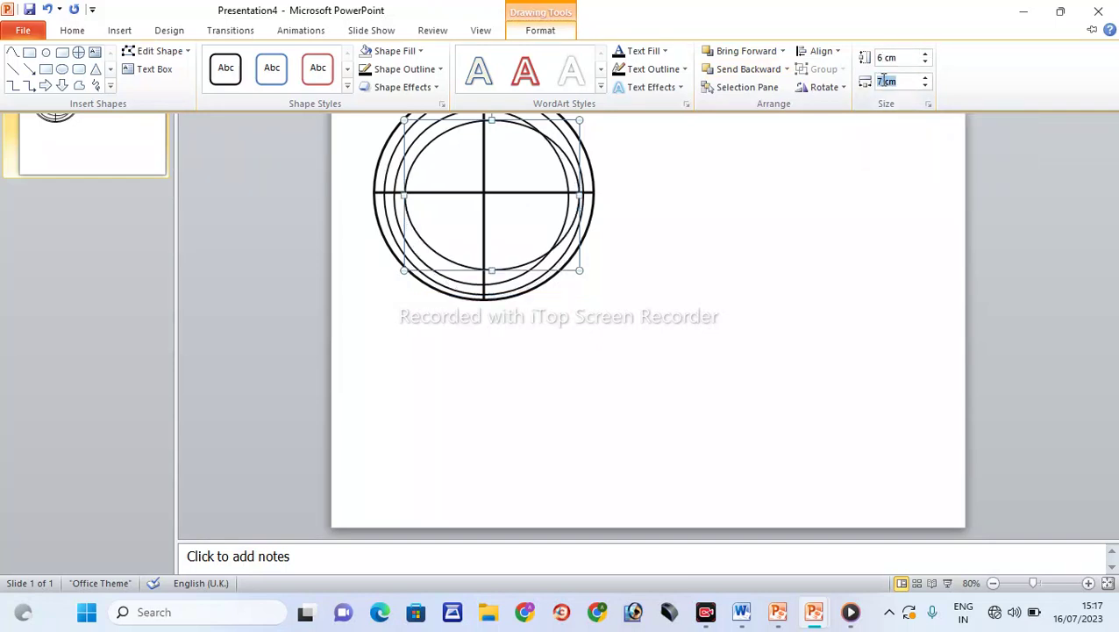
click(883, 81)
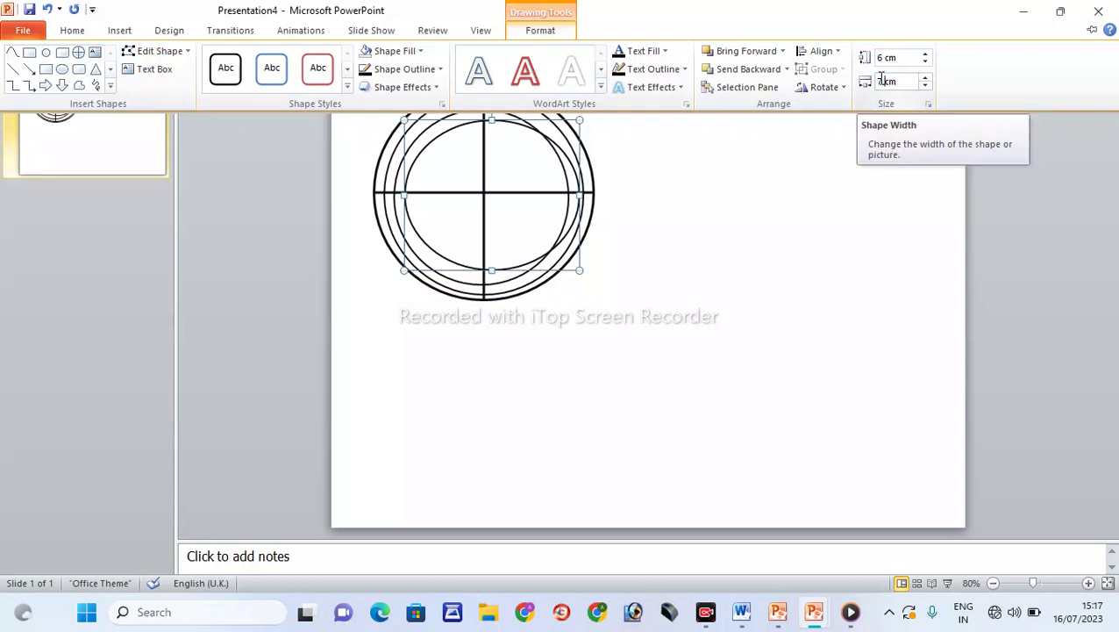
text(6)
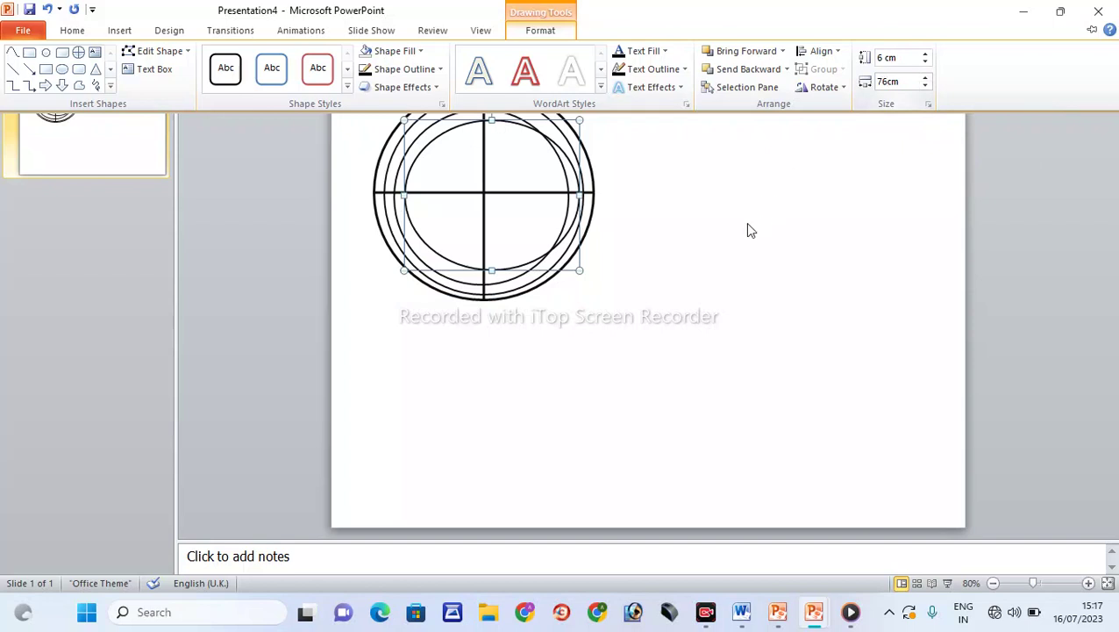
key(Return)
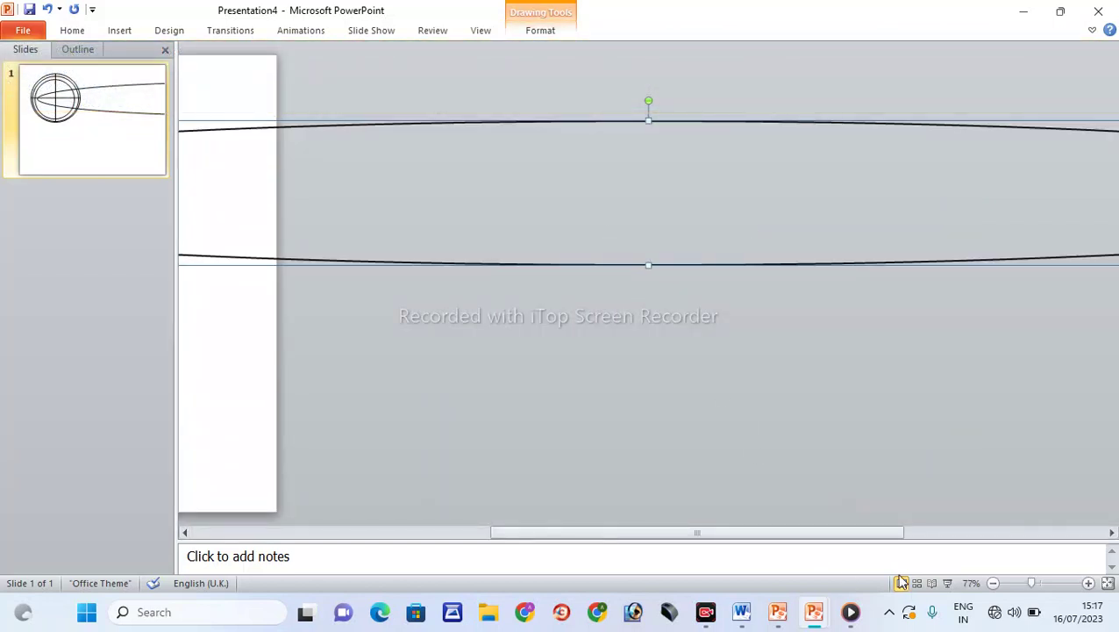
key(ctrl+z)
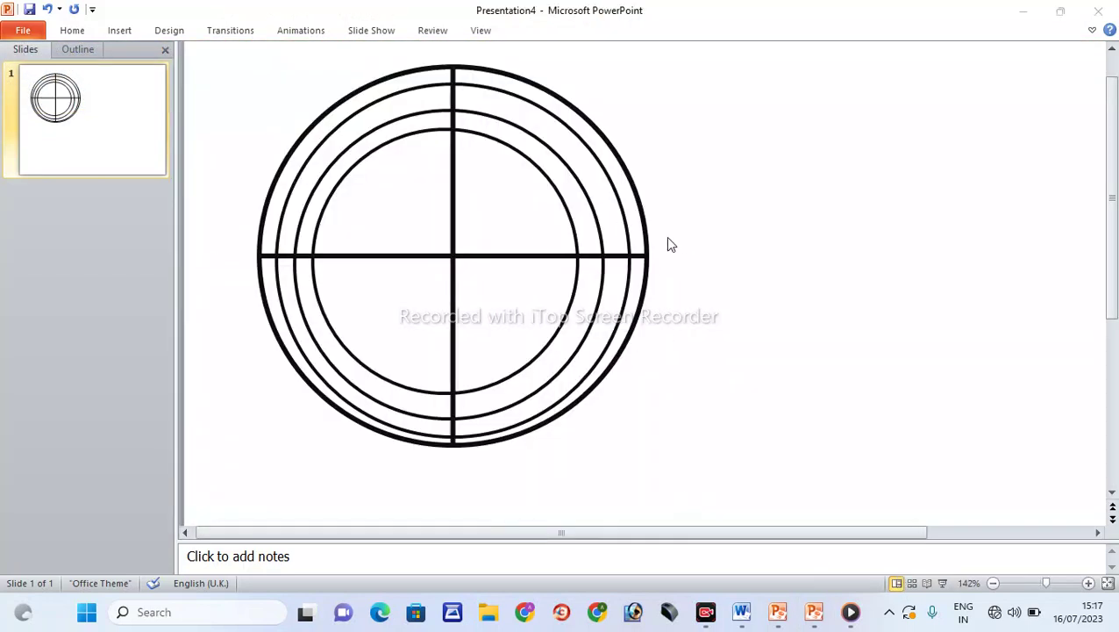
Step: Copy the innermost ring and size the copy to 5 cm by 5 cm
click(449, 259)
click(568, 309)
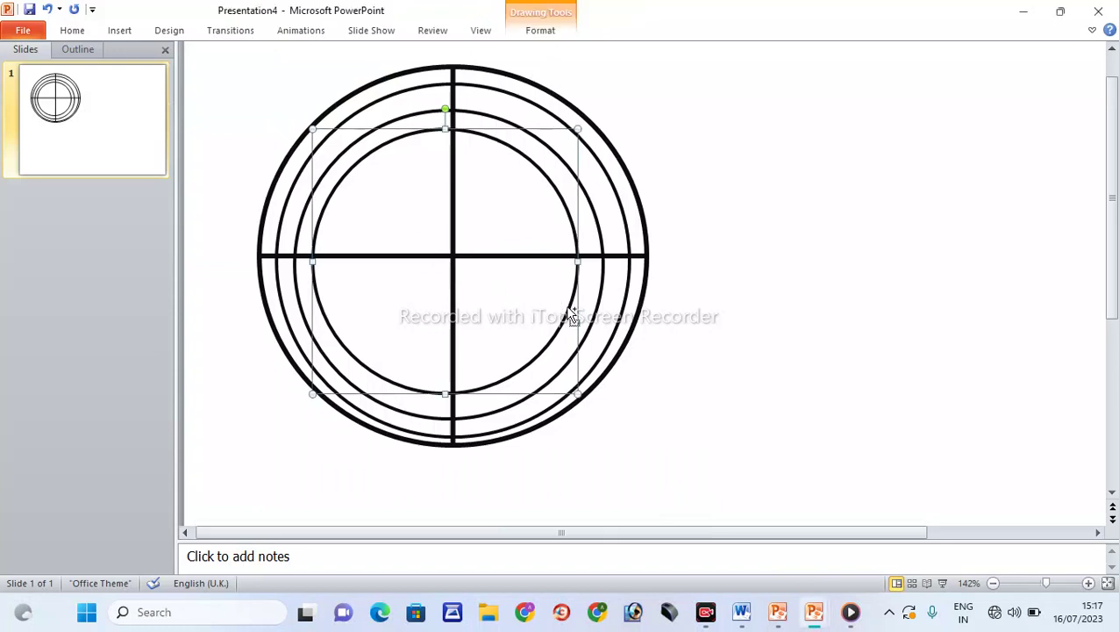
drag(568, 309, 585, 326)
click(542, 31)
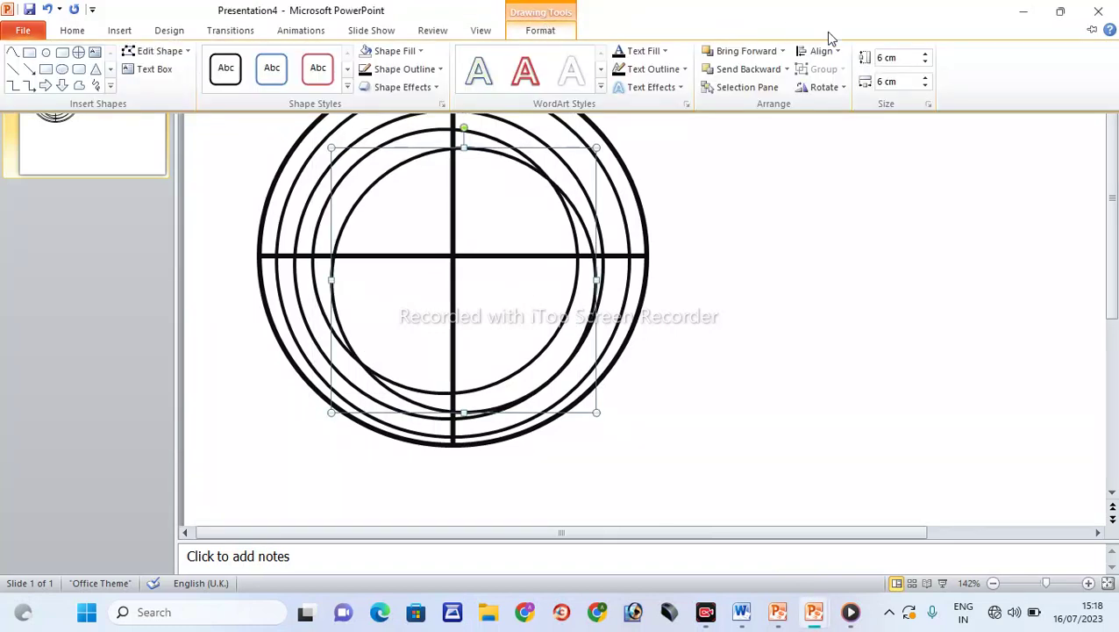
double_click(885, 57)
text(5)
double_click(885, 81)
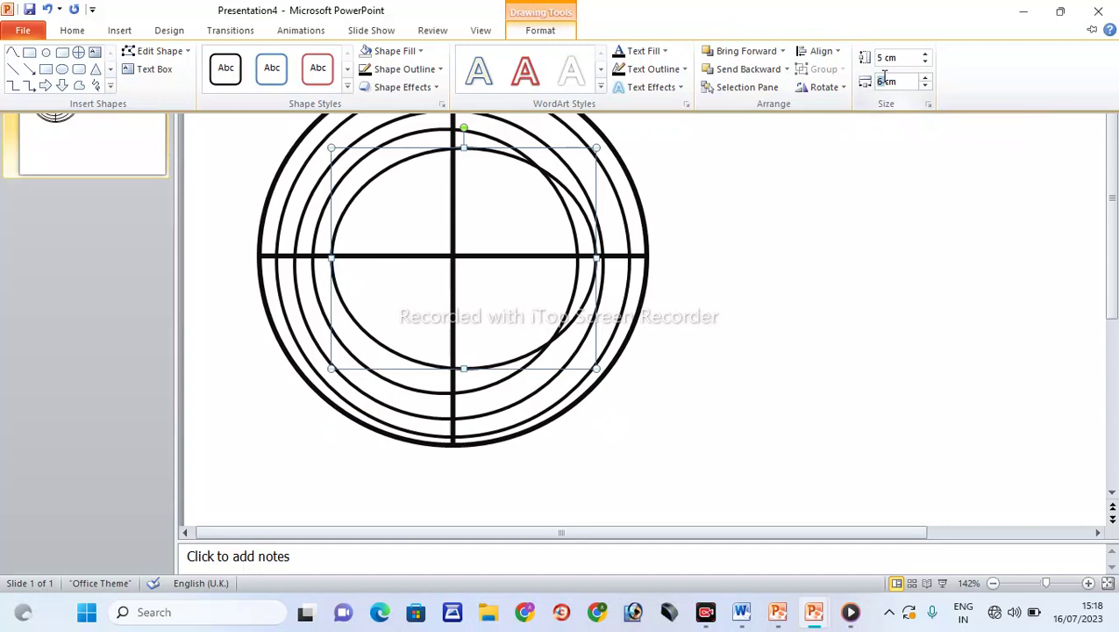
text(5)
key(Return)
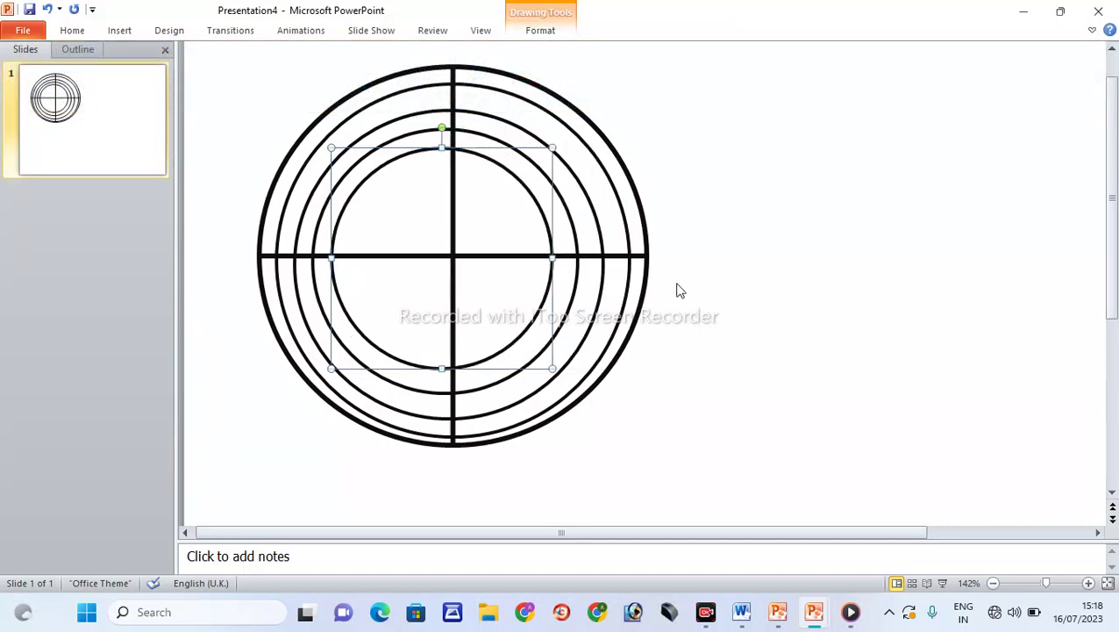
Step: Duplicate the 5 cm circle, resize it to 4 cm by 4 cm, and make a spare copy
key(ctrl+d)
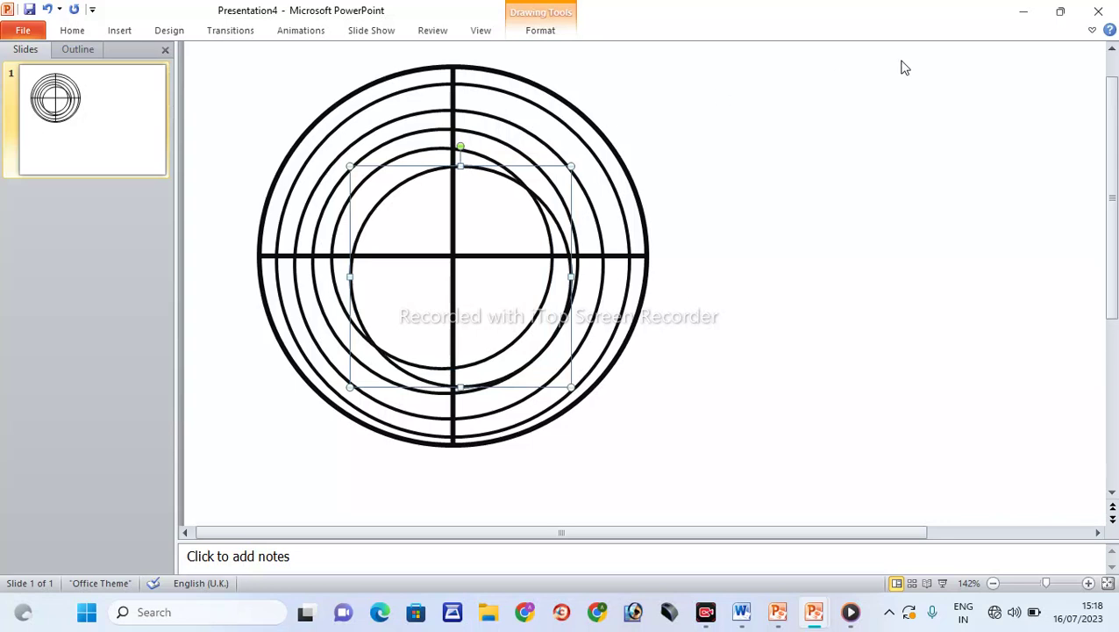
click(548, 30)
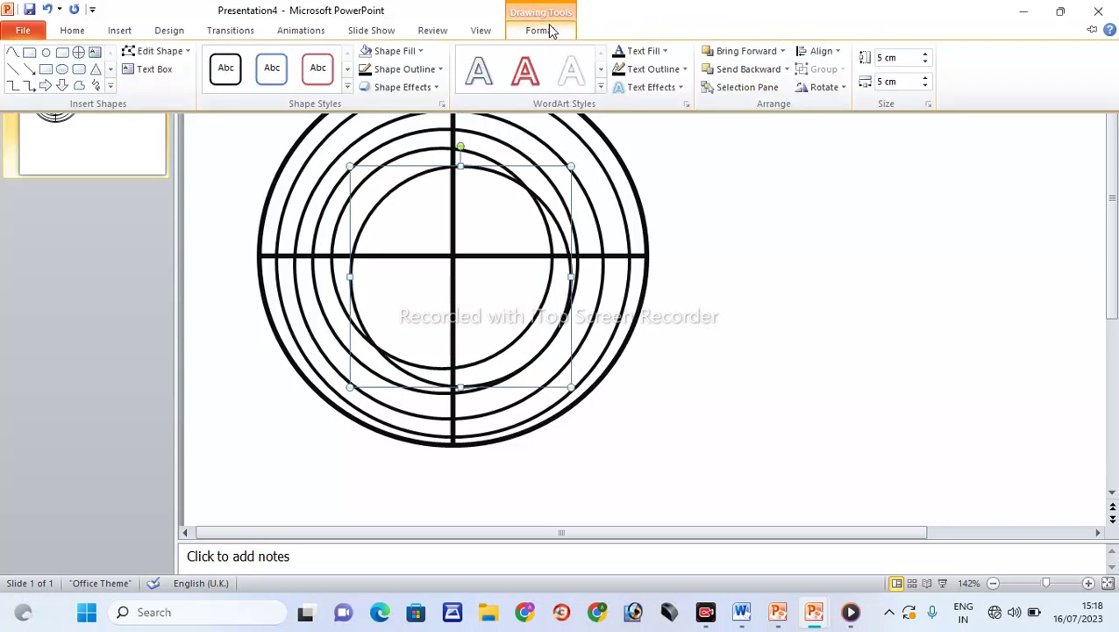
double_click(881, 57)
key(BackSpace)
text(4)
double_click(883, 81)
text(4)
key(Return)
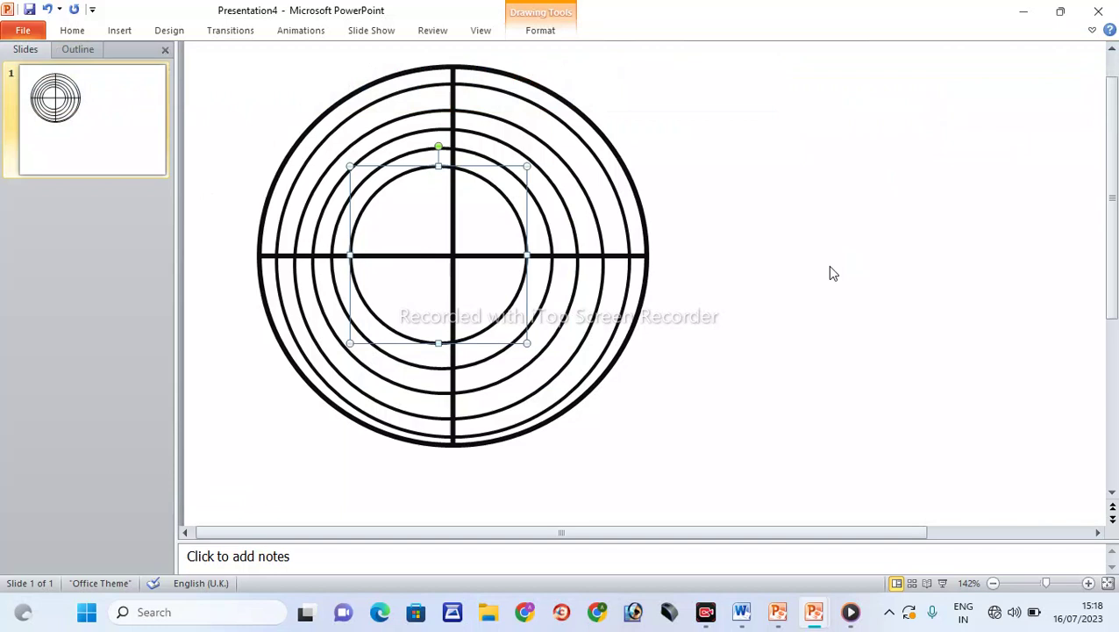
key(Right)
key(Right)
key(Down)
key(Down)
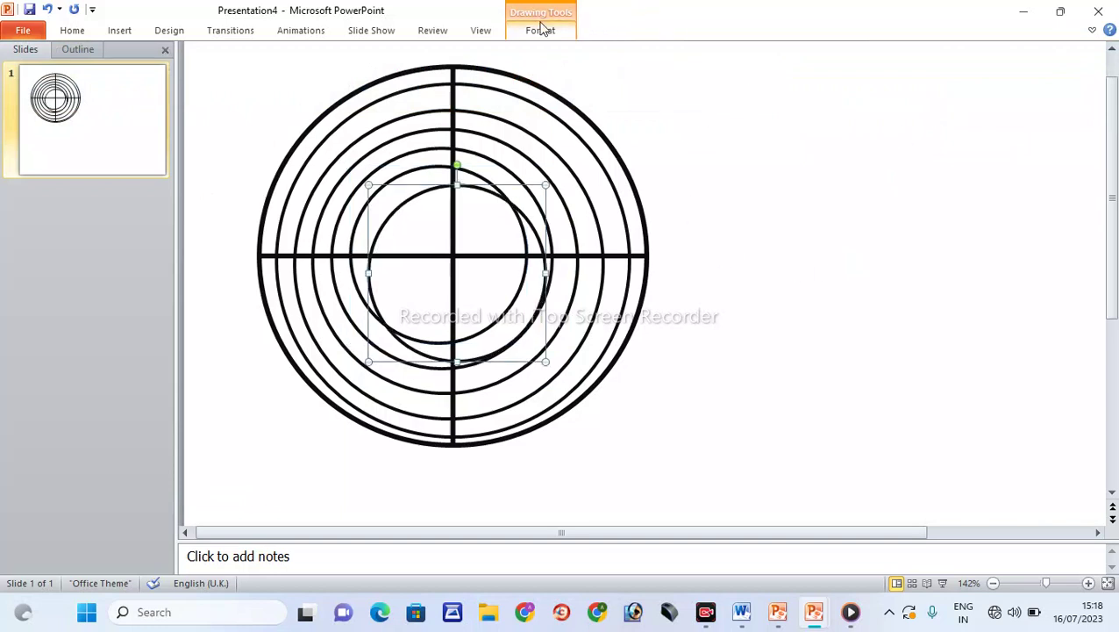
Step: Set the spare ring to 3 cm height and 3 cm width, then deselect it
click(540, 30)
double_click(886, 56)
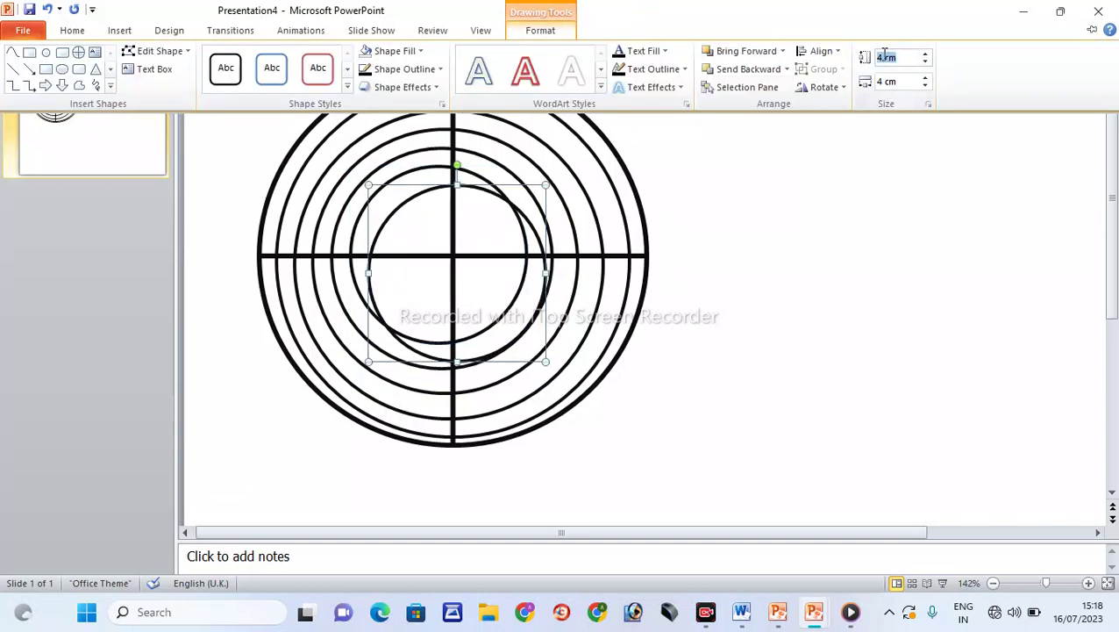
text(3)
key(Tab)
key(Delete)
key(Delete)
text(3)
click(873, 269)
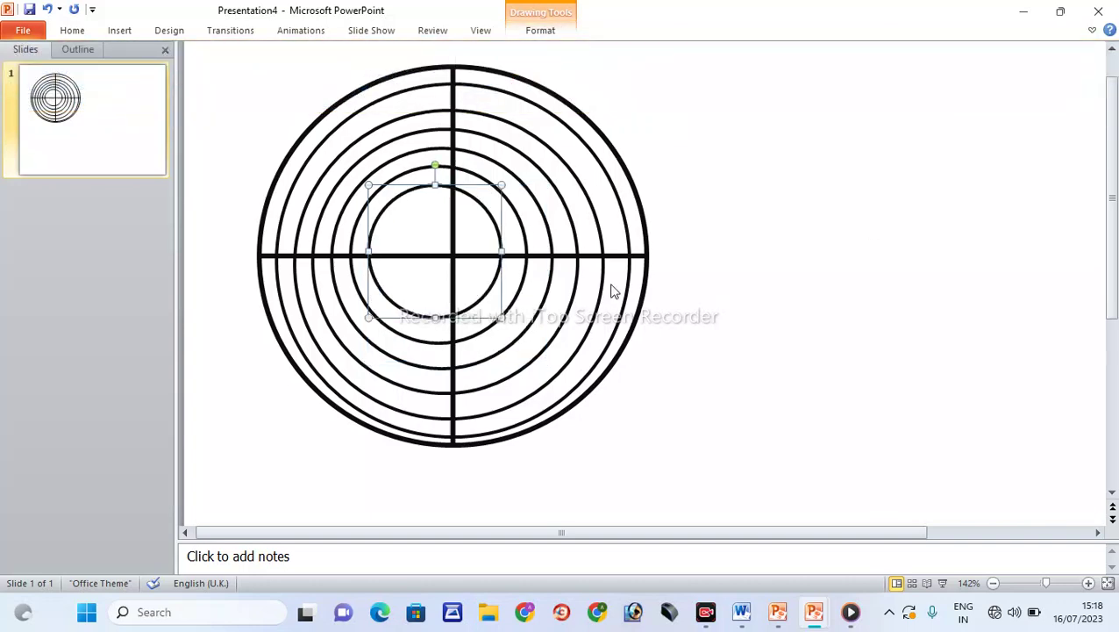
click(926, 268)
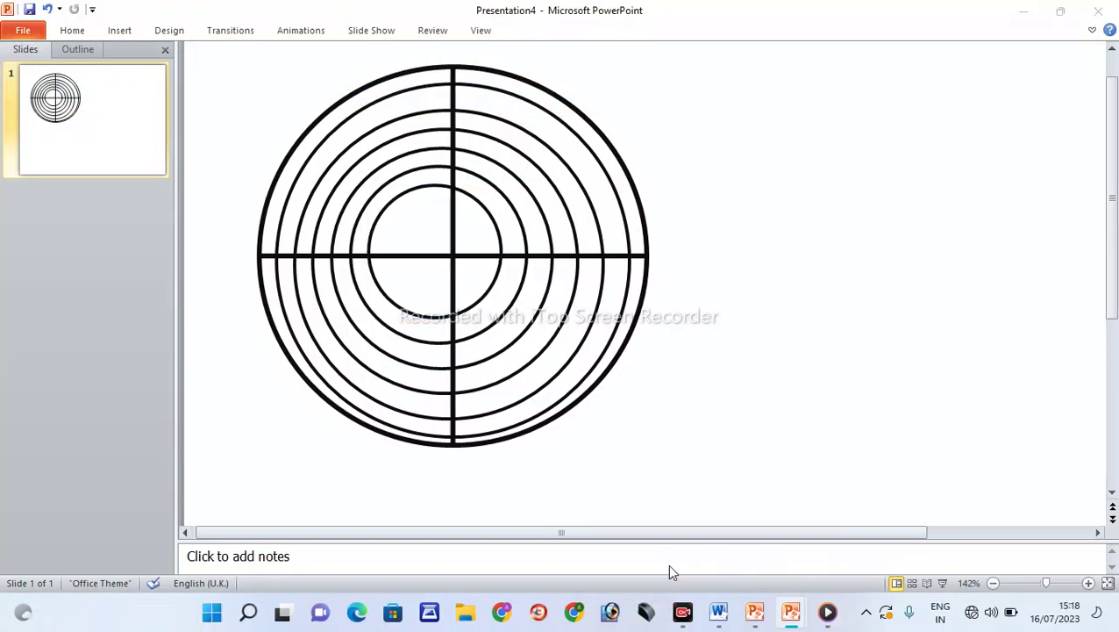
drag(280, 107, 592, 354)
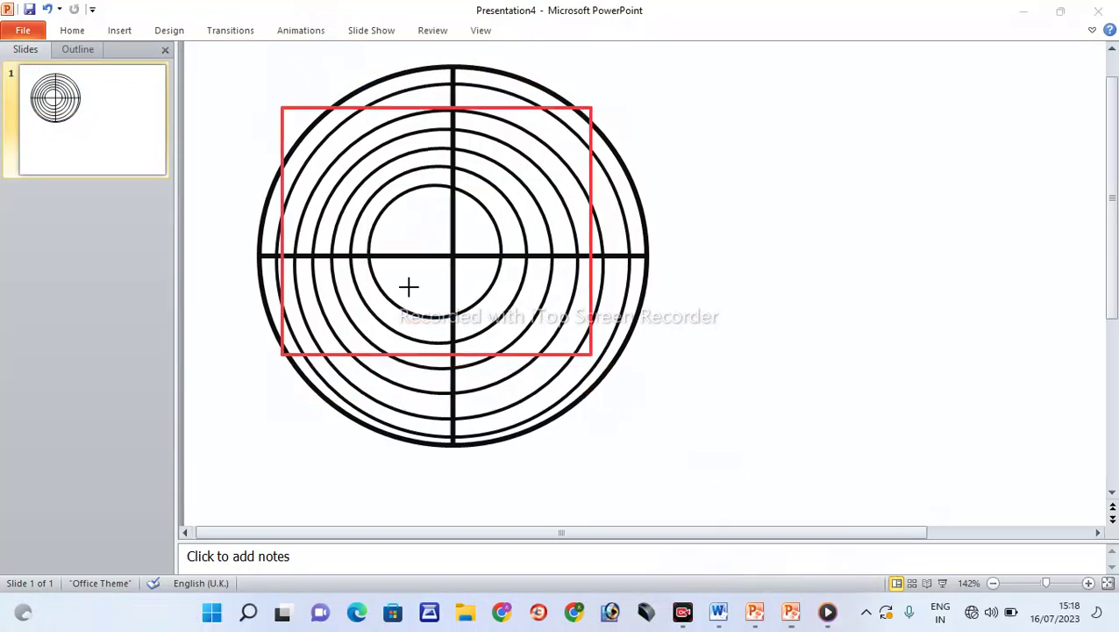
drag(353, 208, 563, 325)
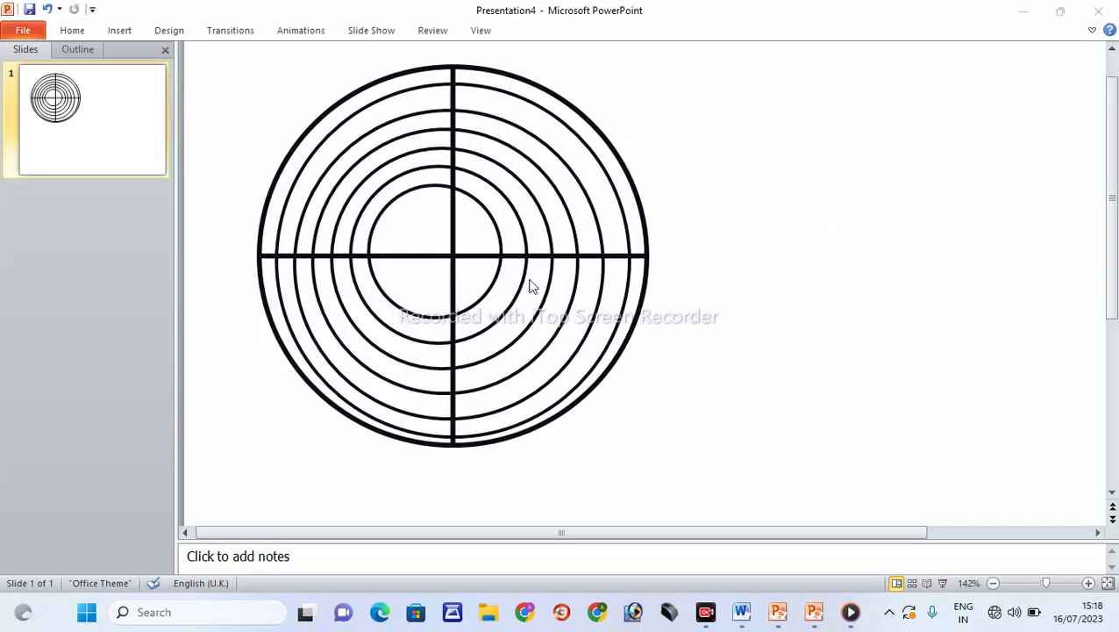
Step: Make an offset copy of the innermost 3 cm ring
click(493, 225)
drag(494, 225, 512, 243)
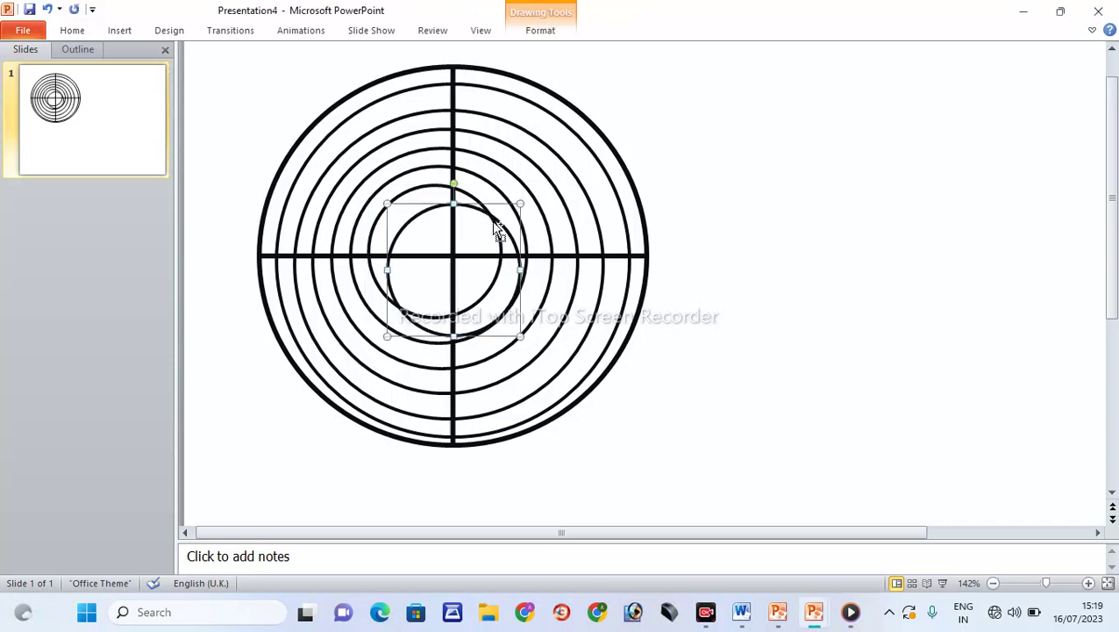
click(534, 33)
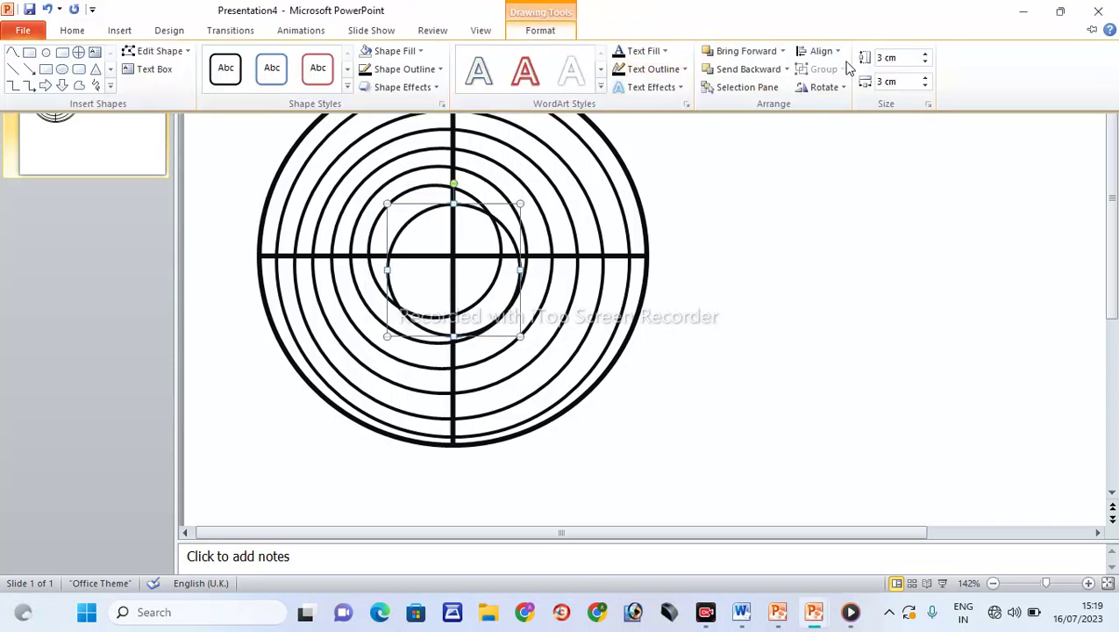
Step: Resize the copy to a 2 cm by 2 cm circle and select it
click(884, 57)
click(884, 56)
key(BackSpace)
text(2)
click(884, 81)
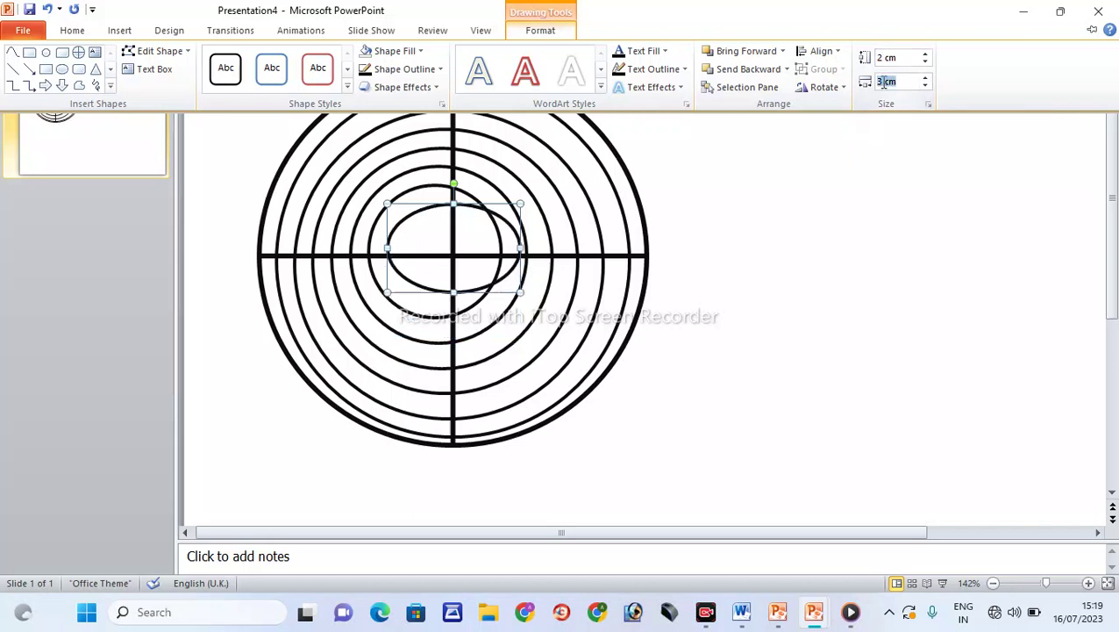
key(BackSpace)
key(BackSpace)
text(2)
key(Return)
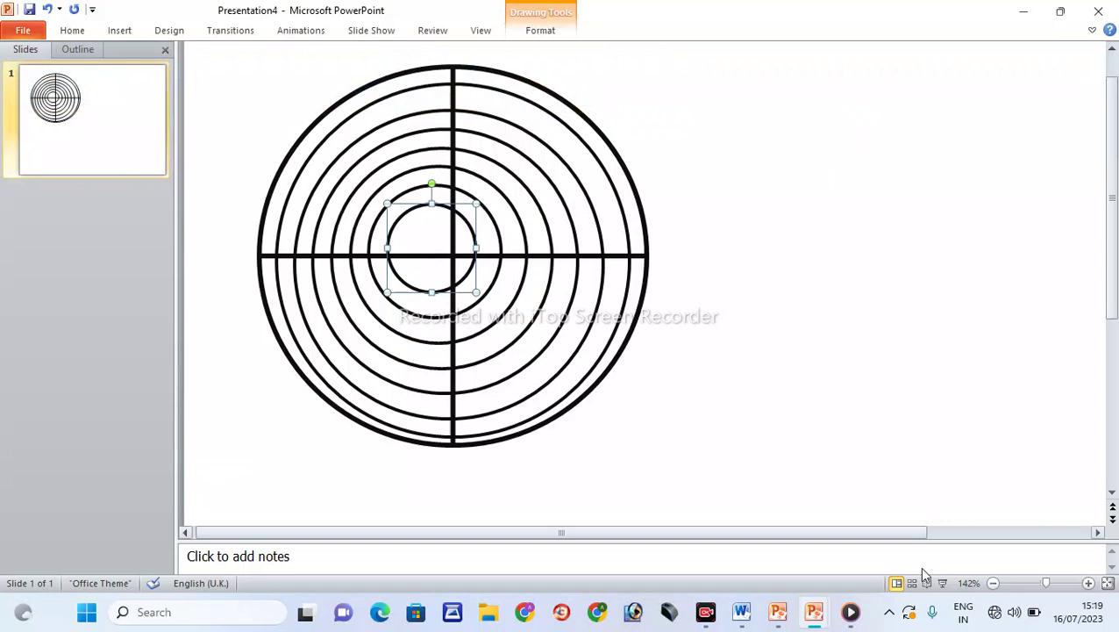
click(777, 323)
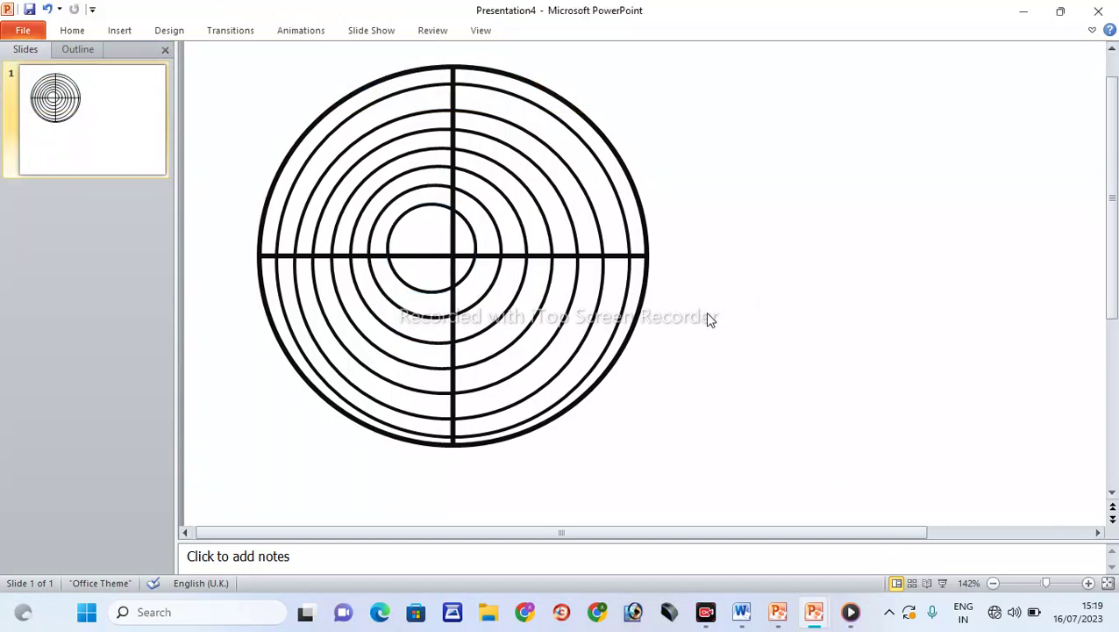
click(436, 214)
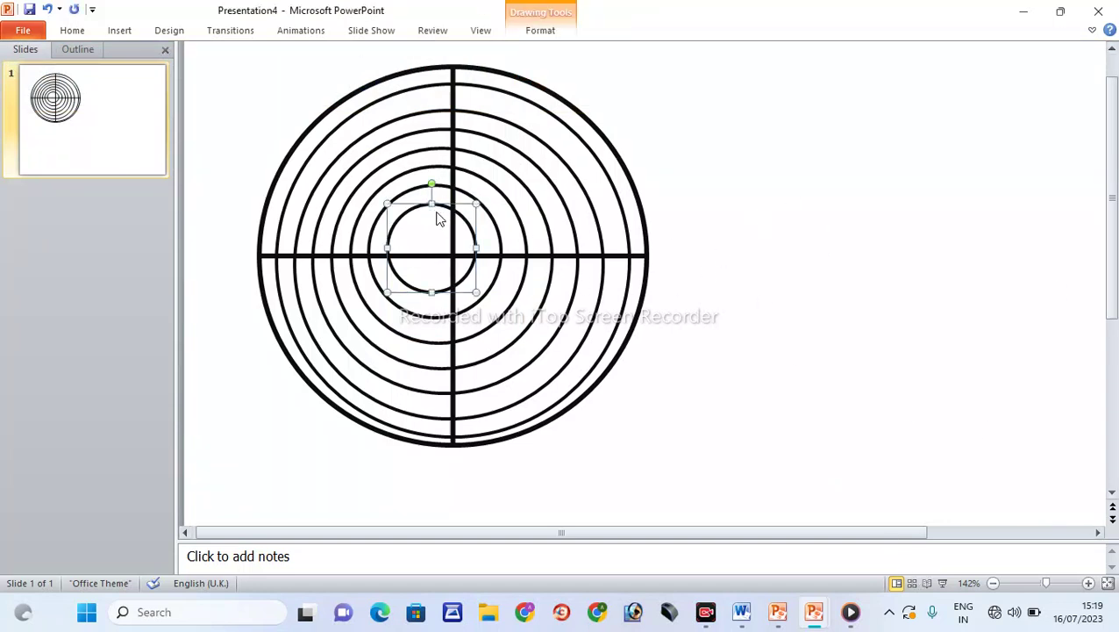
Step: Fill the 2 cm centre circle with a near-black theme colour
click(546, 30)
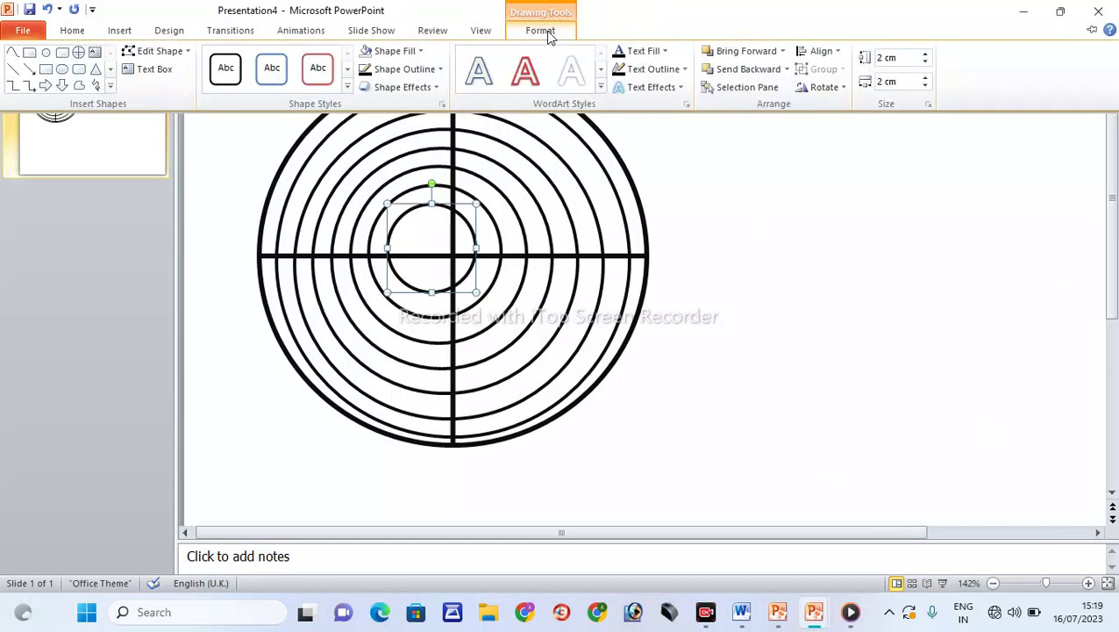
click(392, 53)
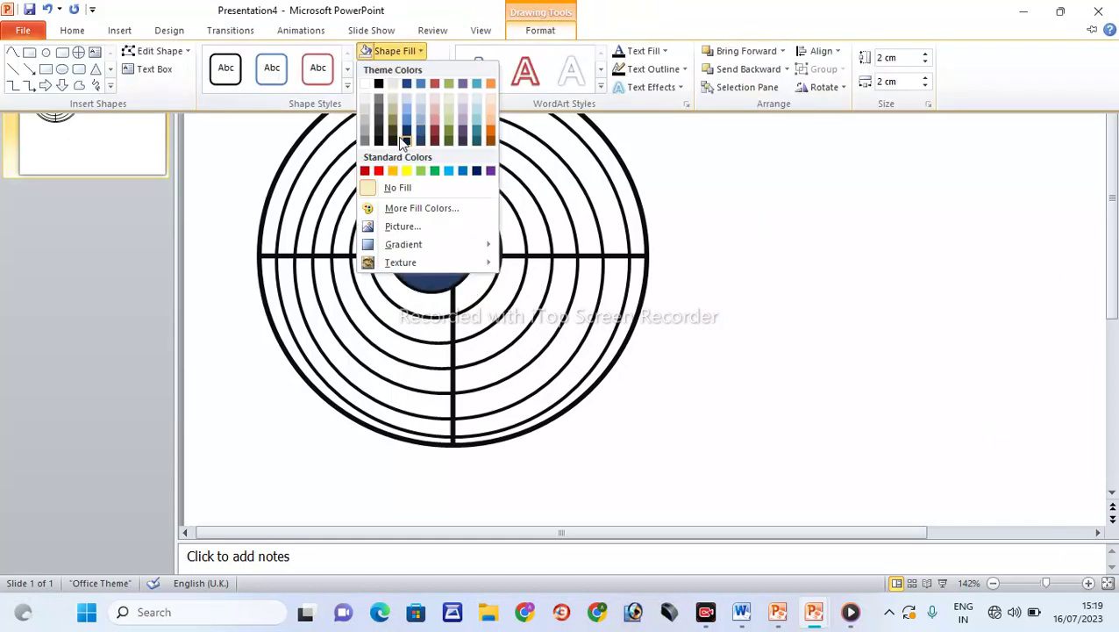
click(395, 140)
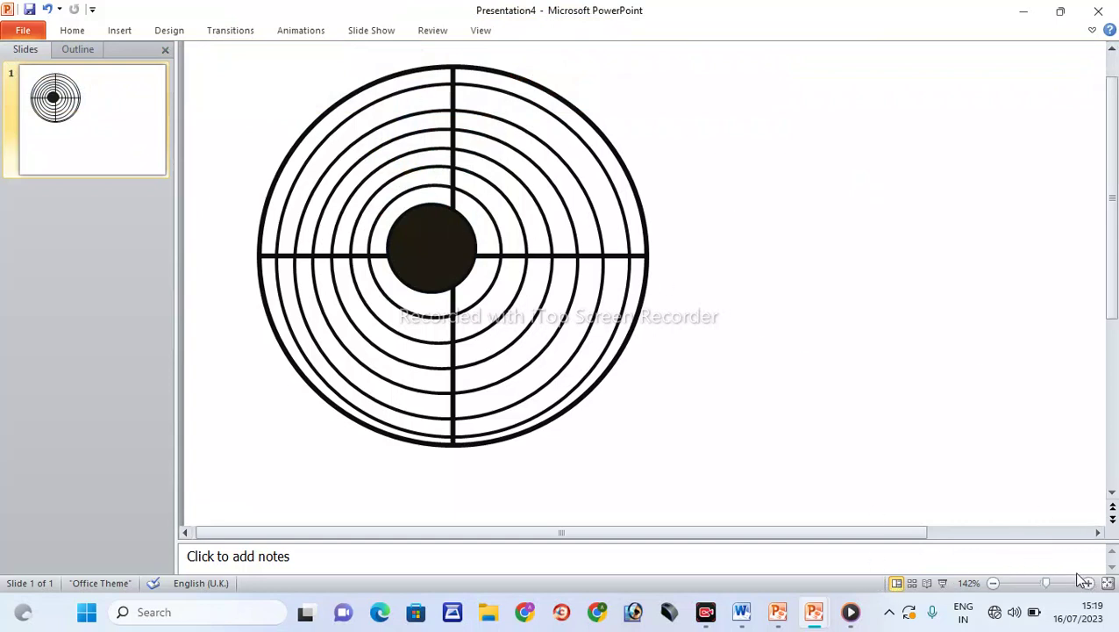
click(1031, 583)
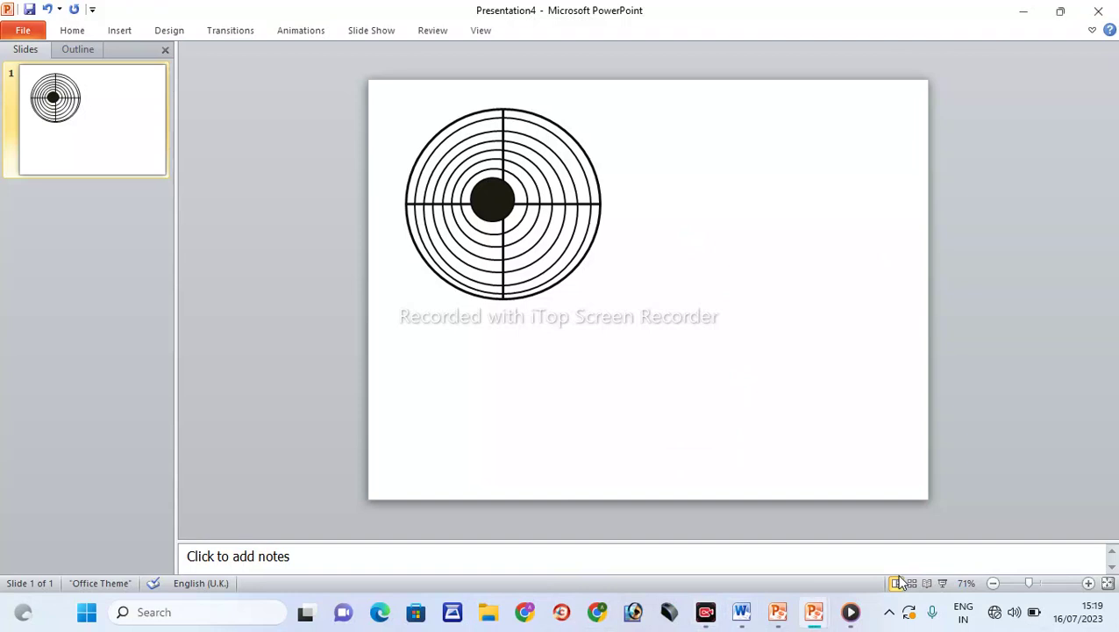
Step: Zoom to 160% on the target and select all its shapes with Ctrl+A
click(1049, 583)
drag(1112, 325, 1112, 240)
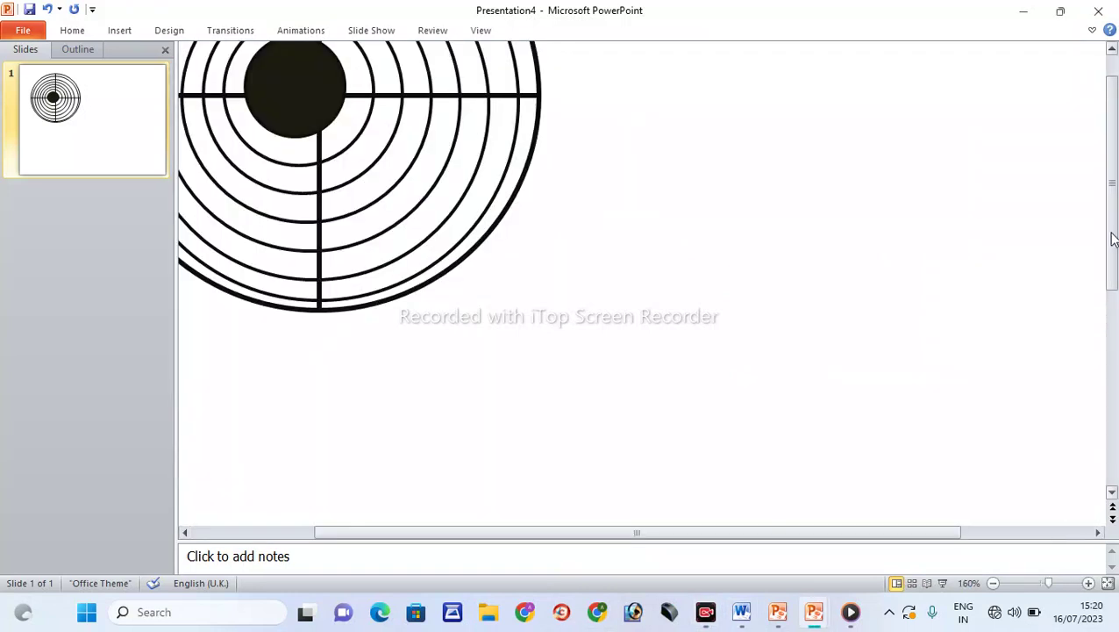
drag(609, 533, 516, 533)
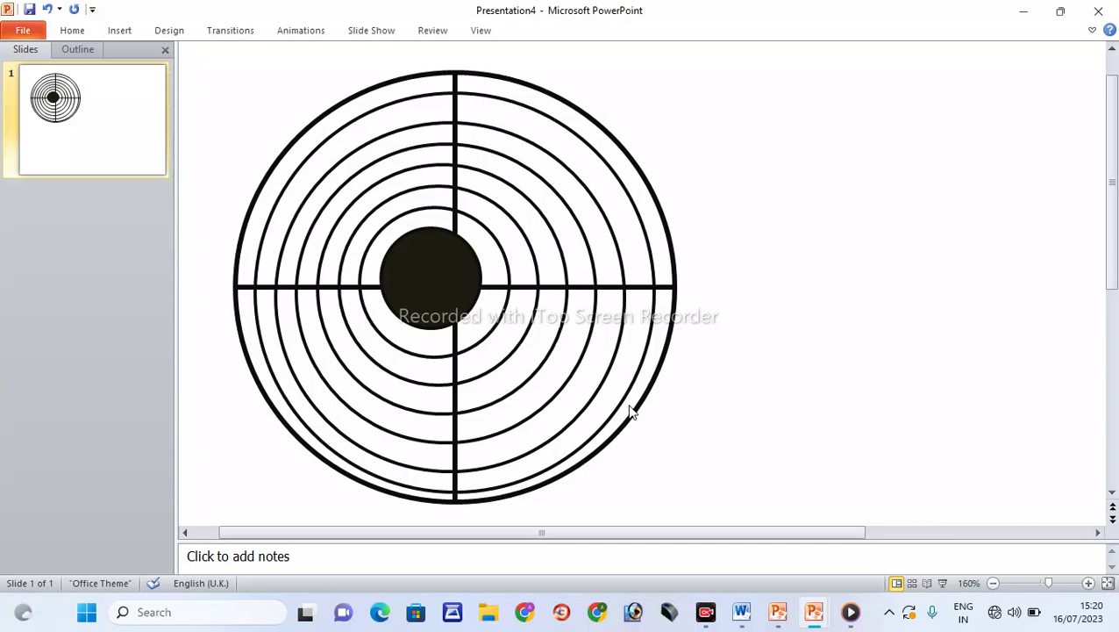
key(ctrl+a)
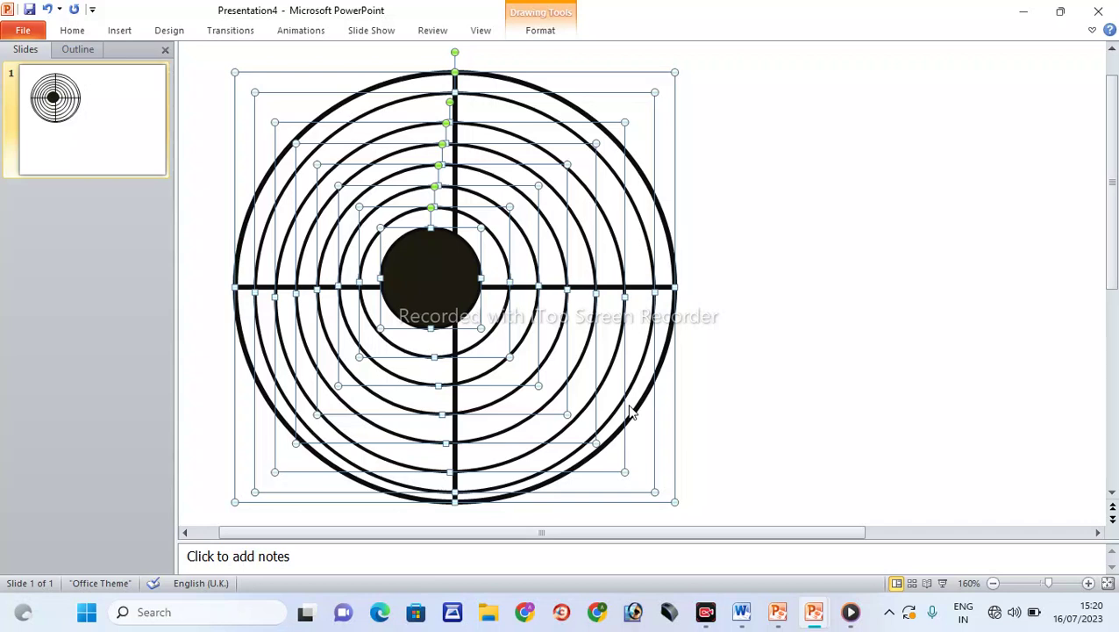
Step: Align all target shapes Center and Middle so the rings sit concentric
click(542, 35)
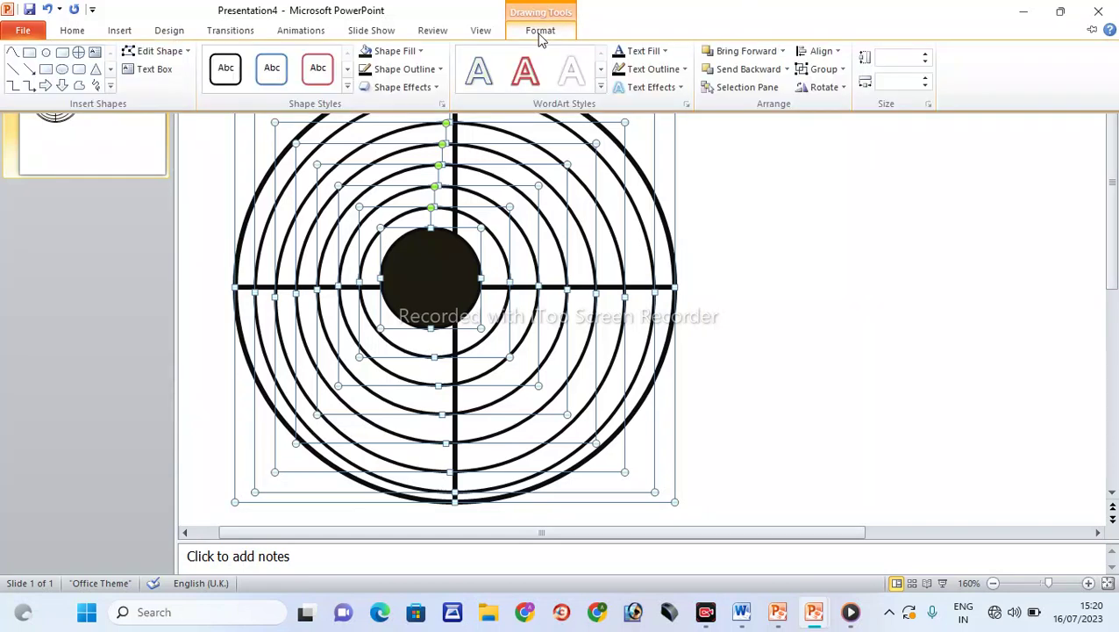
click(838, 54)
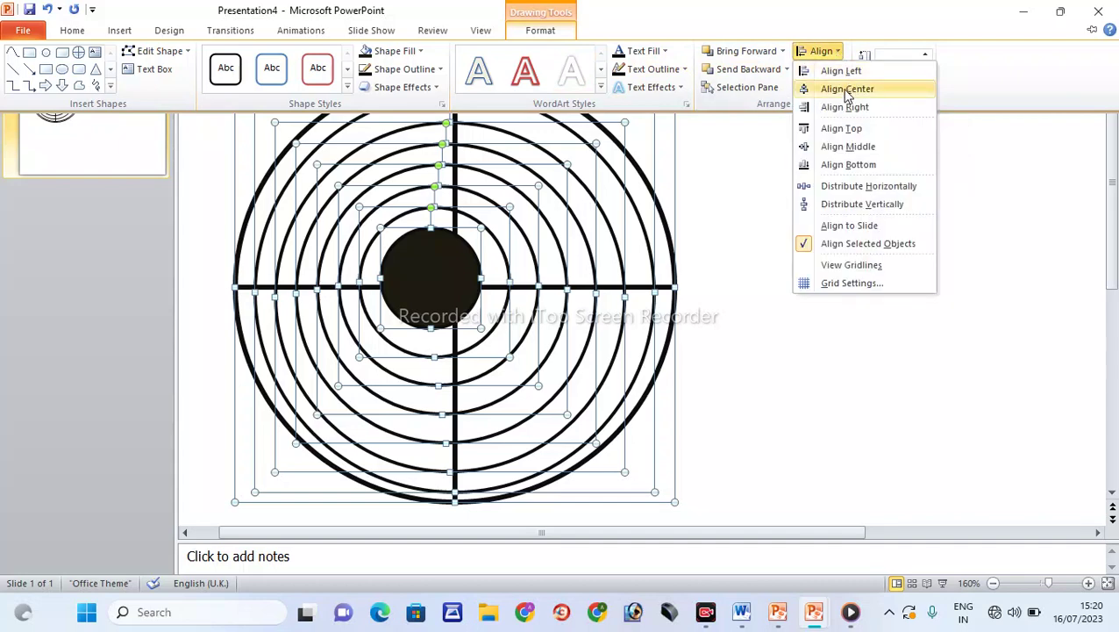
click(847, 91)
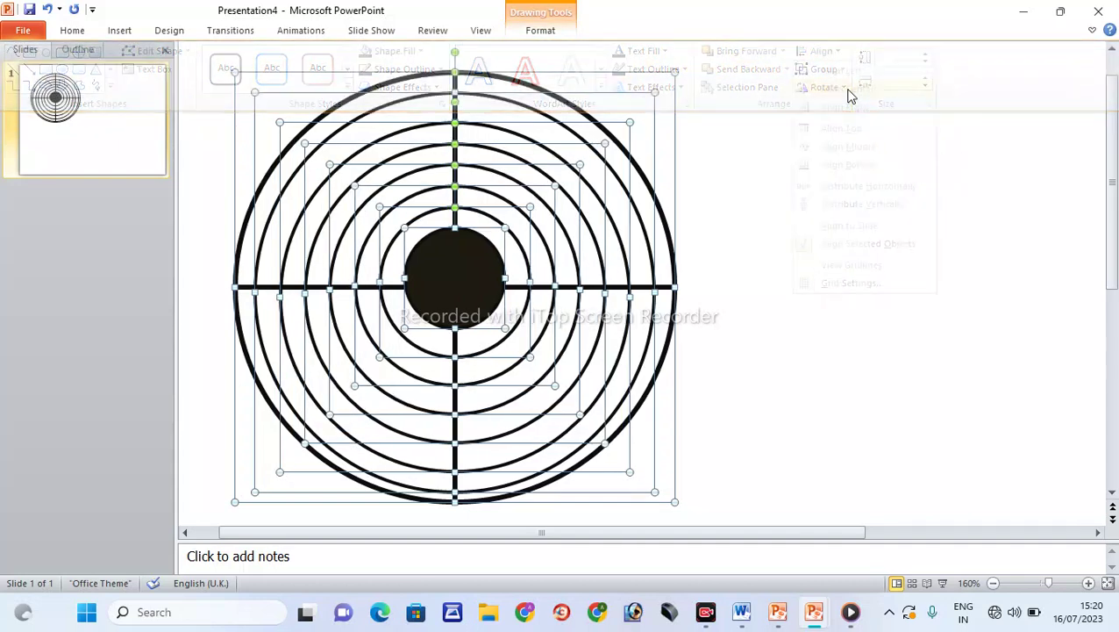
click(546, 33)
click(834, 54)
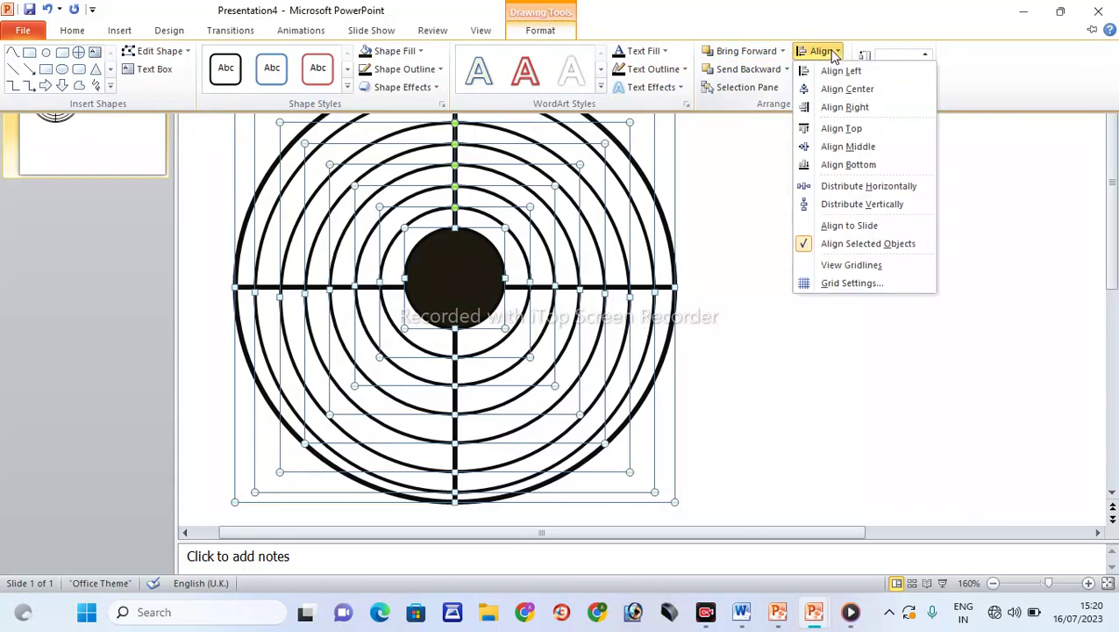
click(857, 154)
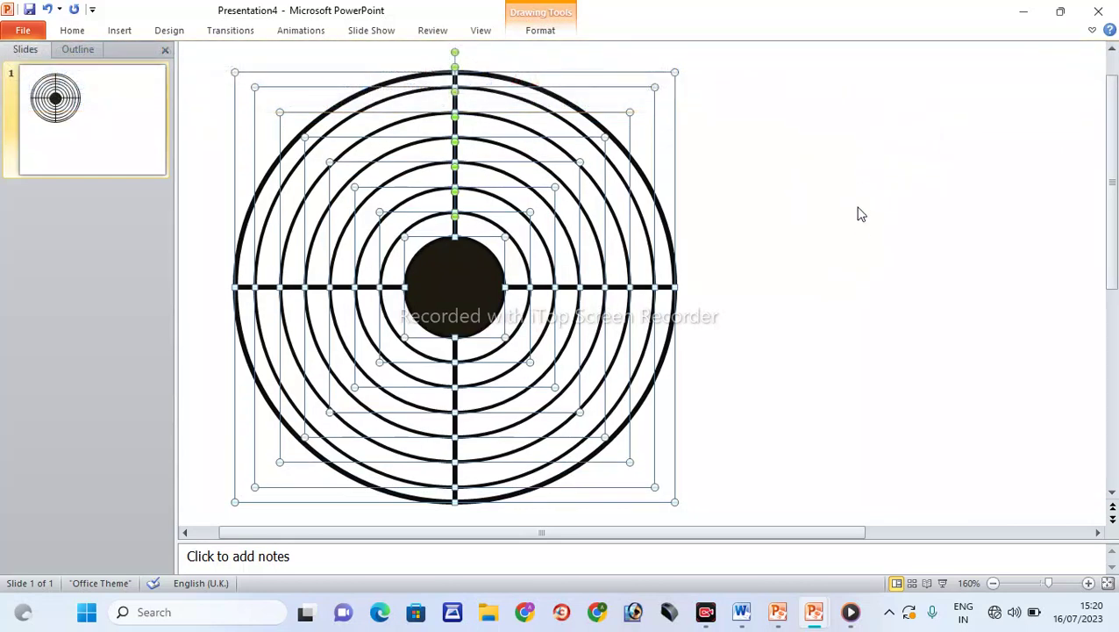
click(859, 229)
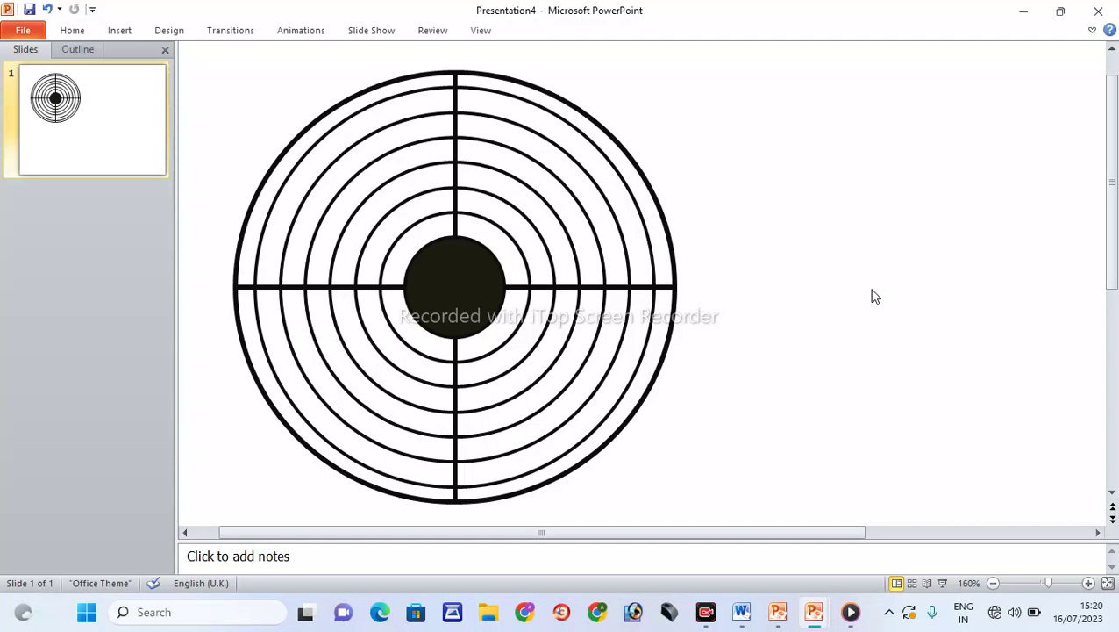
click(1031, 592)
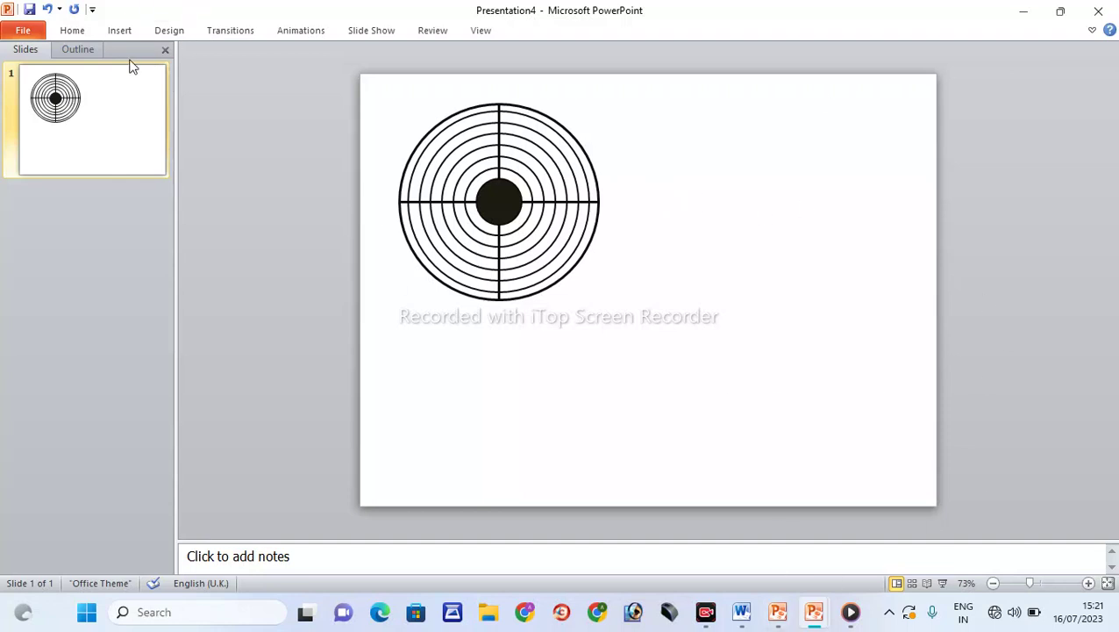
click(709, 616)
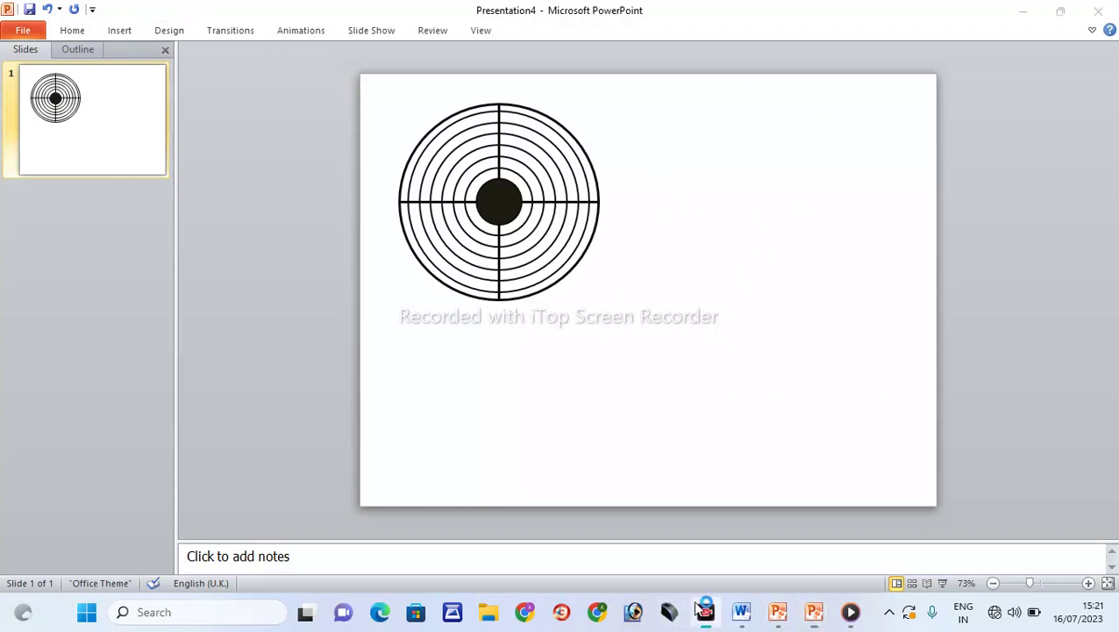
click(1022, 579)
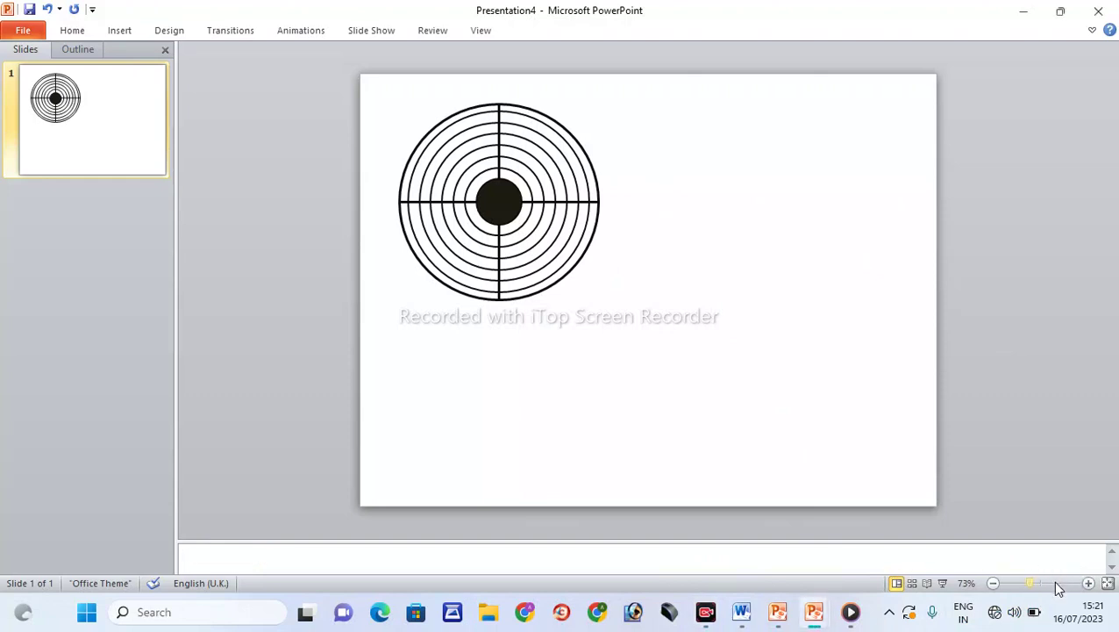
click(1052, 583)
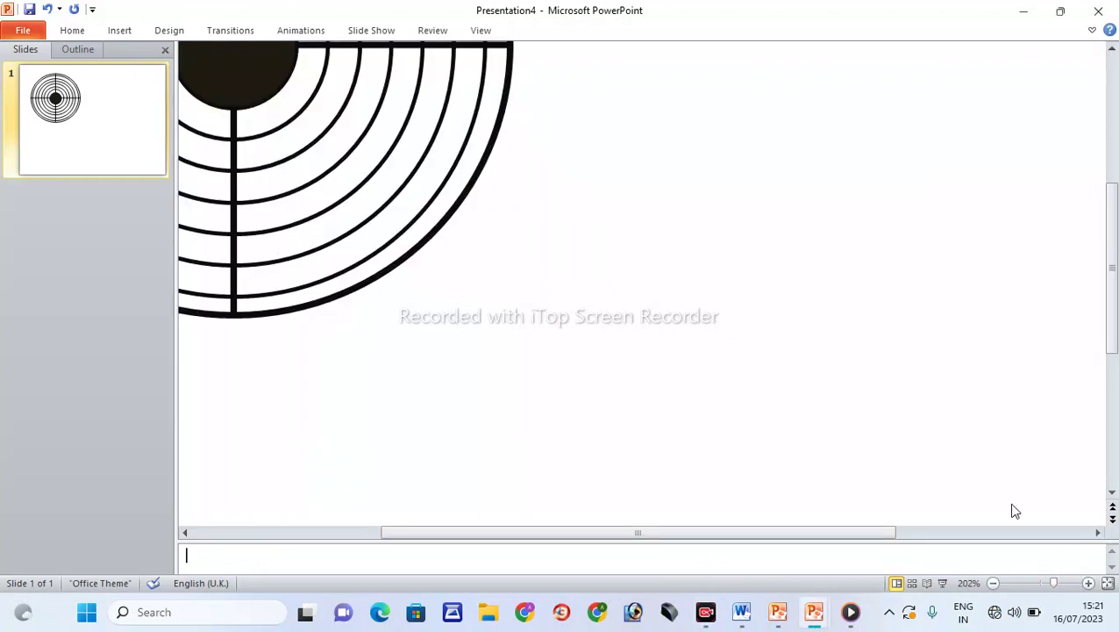
Step: Draw a closed three-point Curve shaped like a teardrop blade right of the target
click(119, 31)
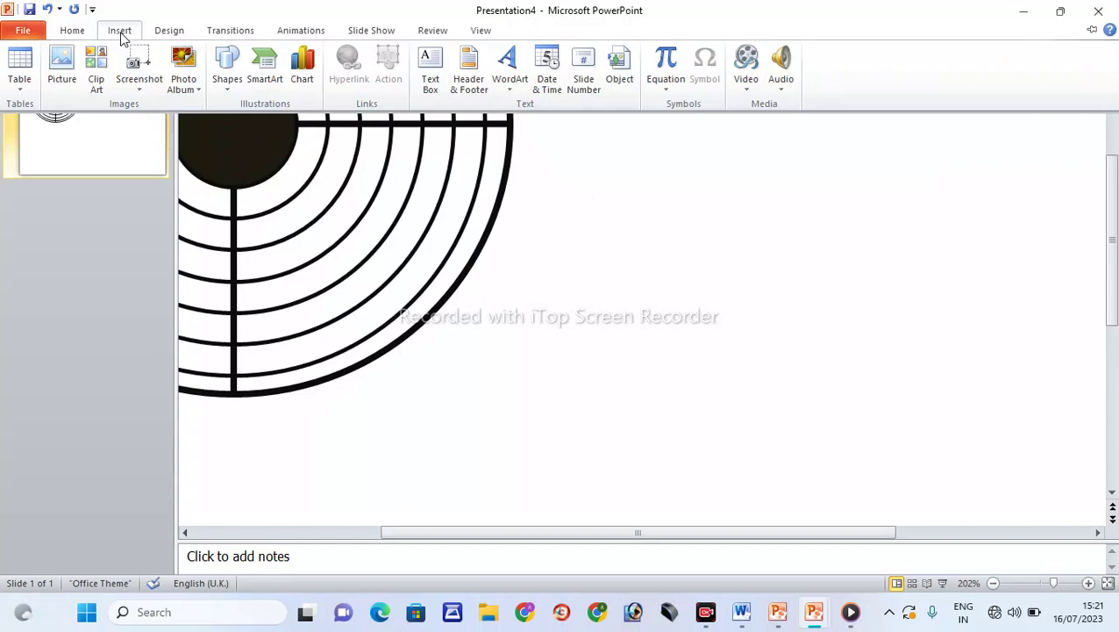
click(229, 79)
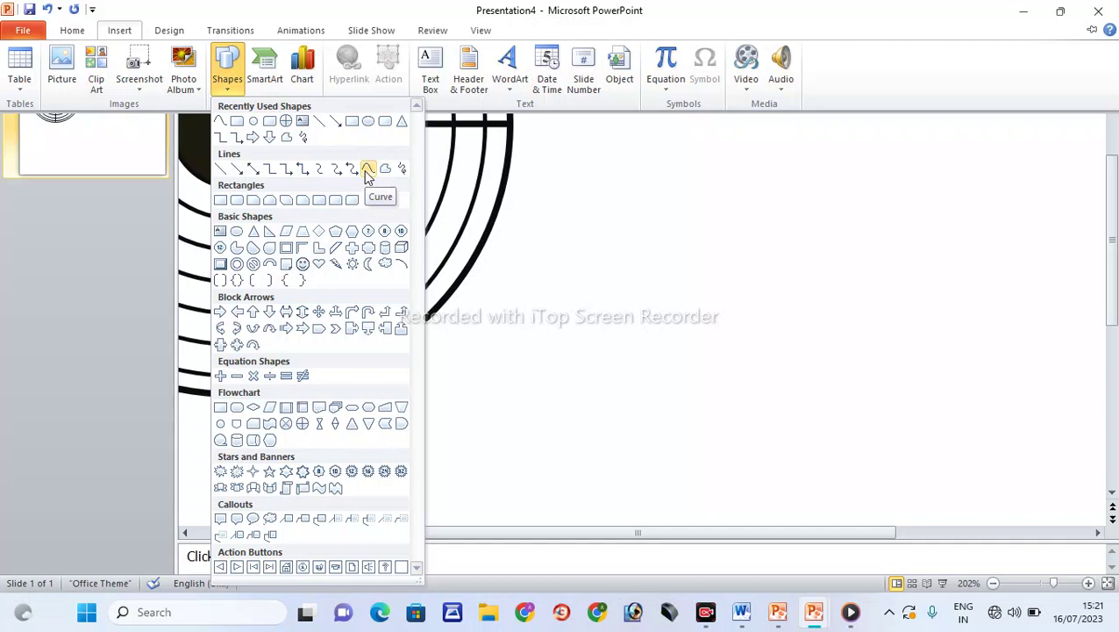
click(368, 169)
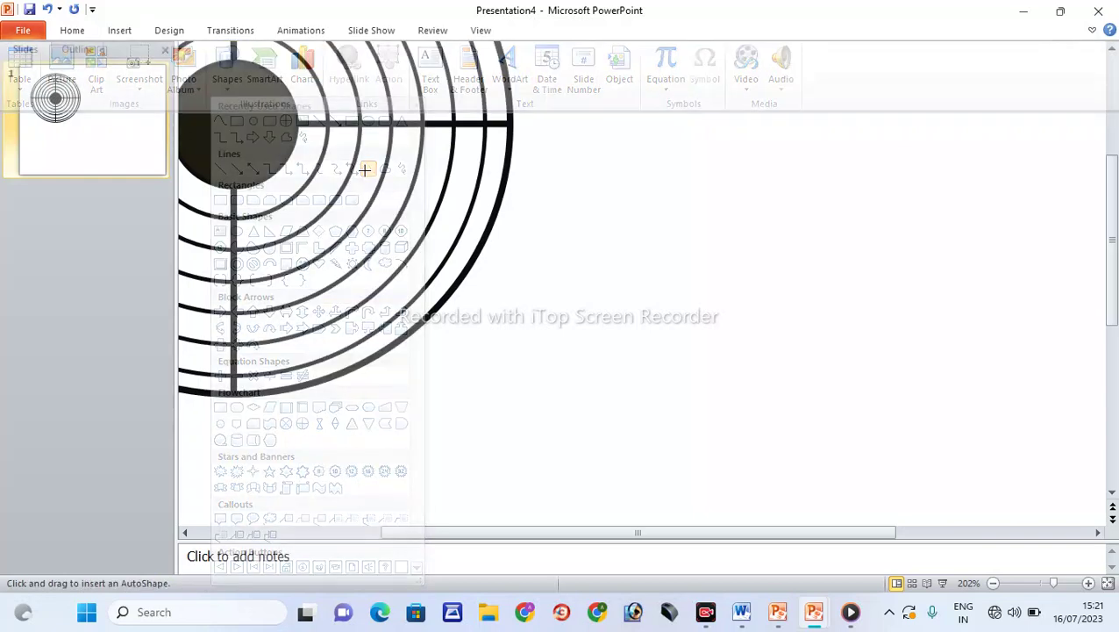
click(684, 347)
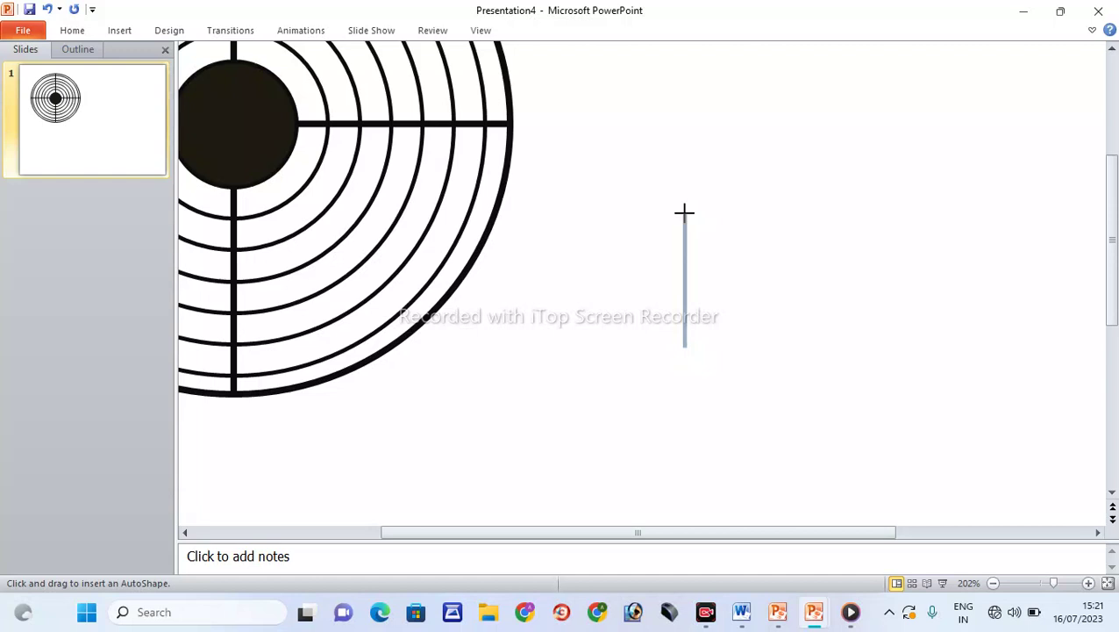
click(684, 213)
click(760, 215)
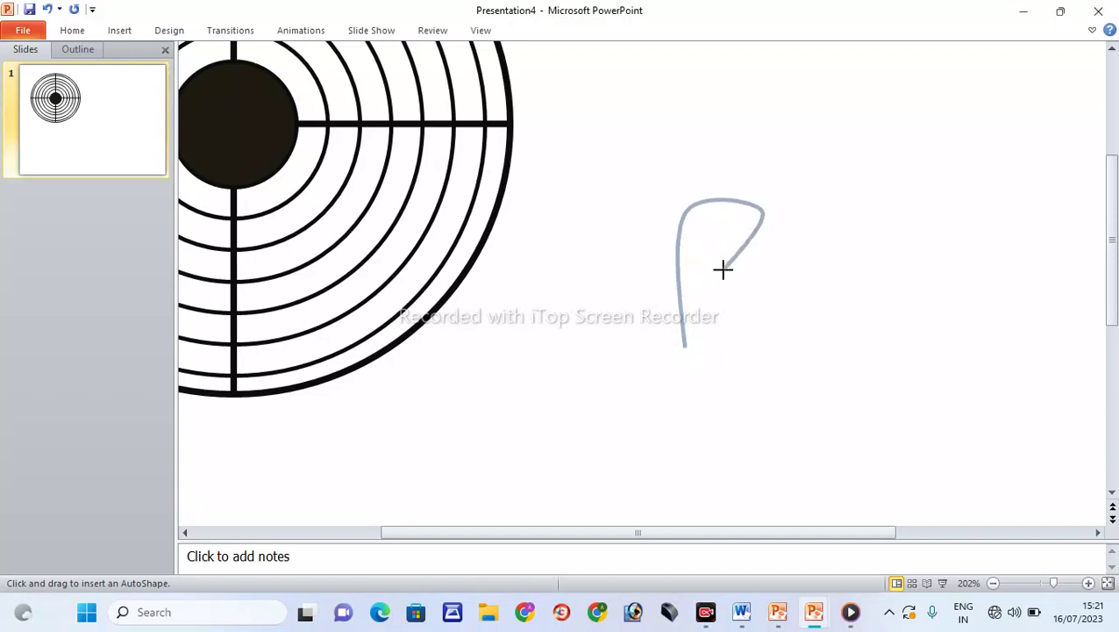
click(687, 345)
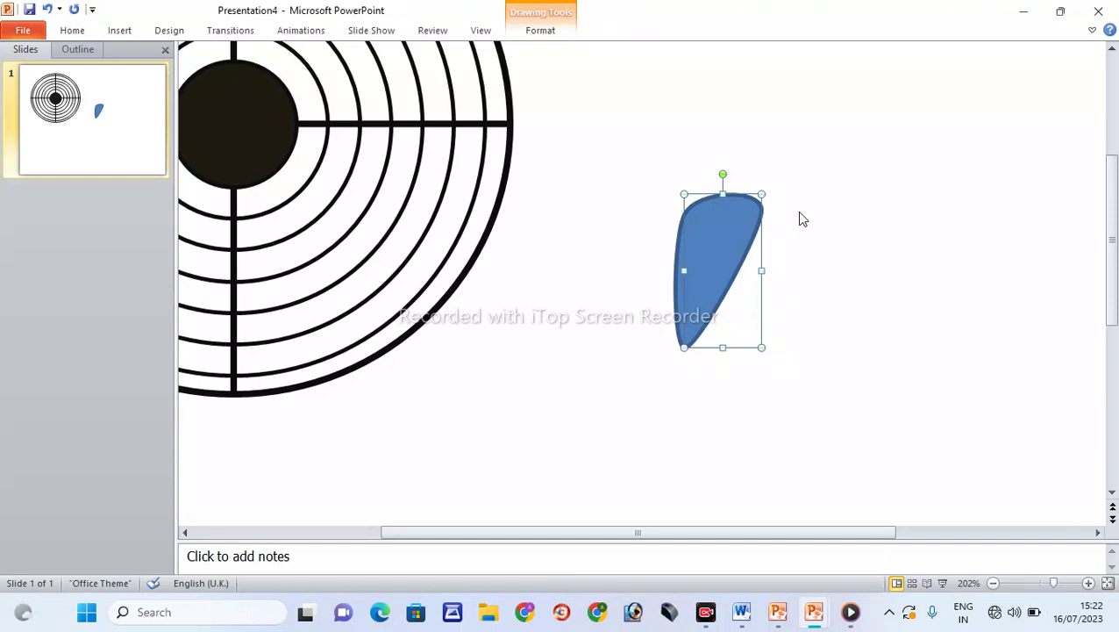
Step: Make the blade solid red with no outline
click(554, 35)
click(423, 53)
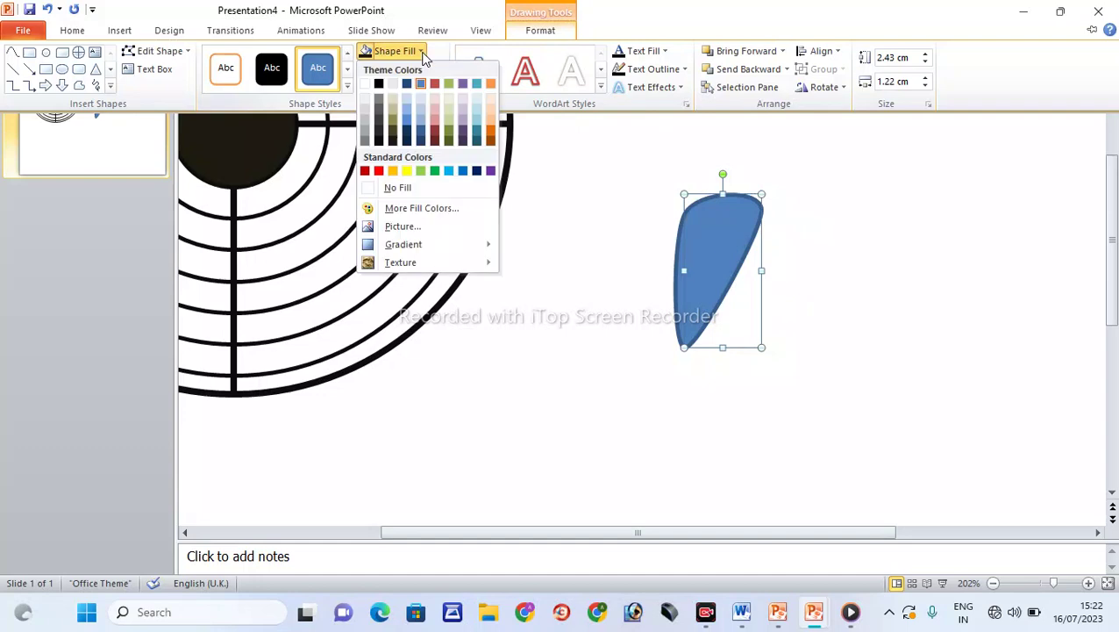
click(379, 172)
click(545, 33)
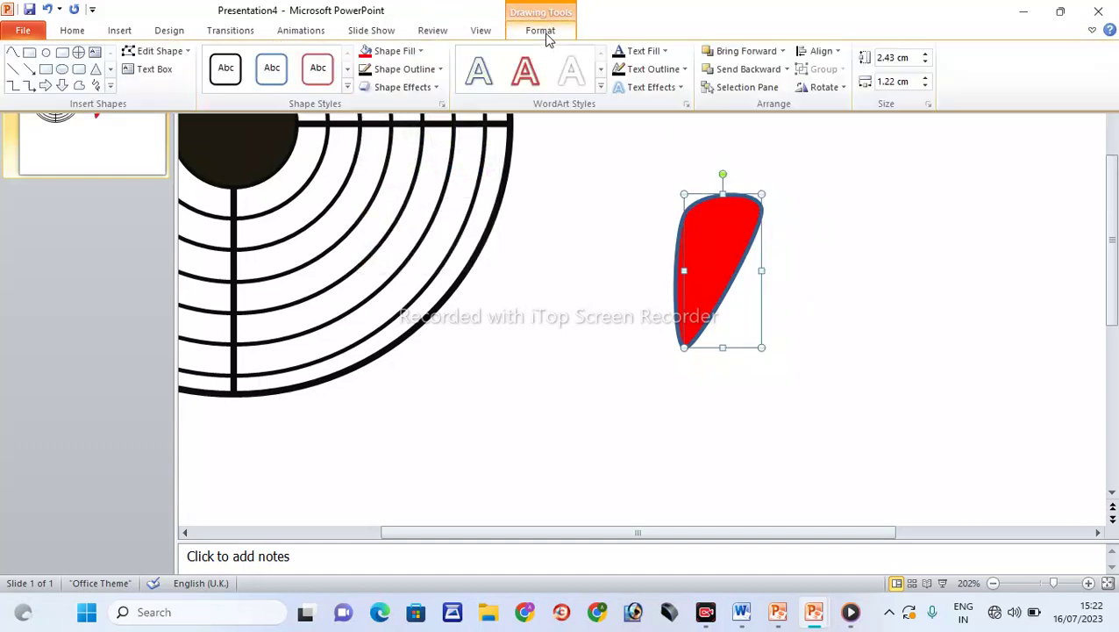
click(441, 69)
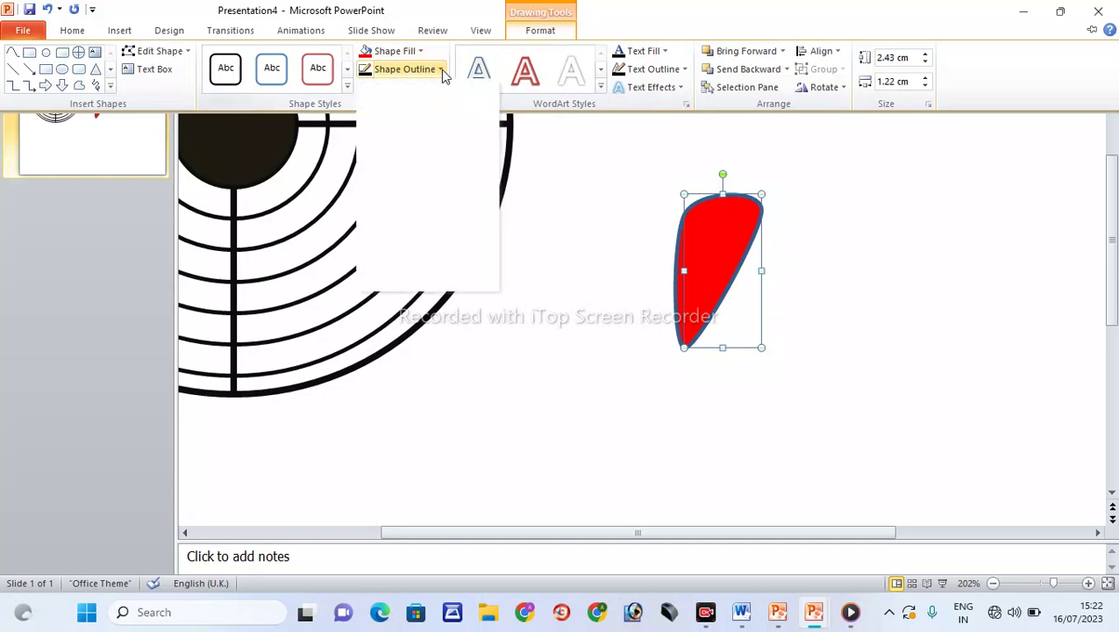
click(427, 207)
click(935, 360)
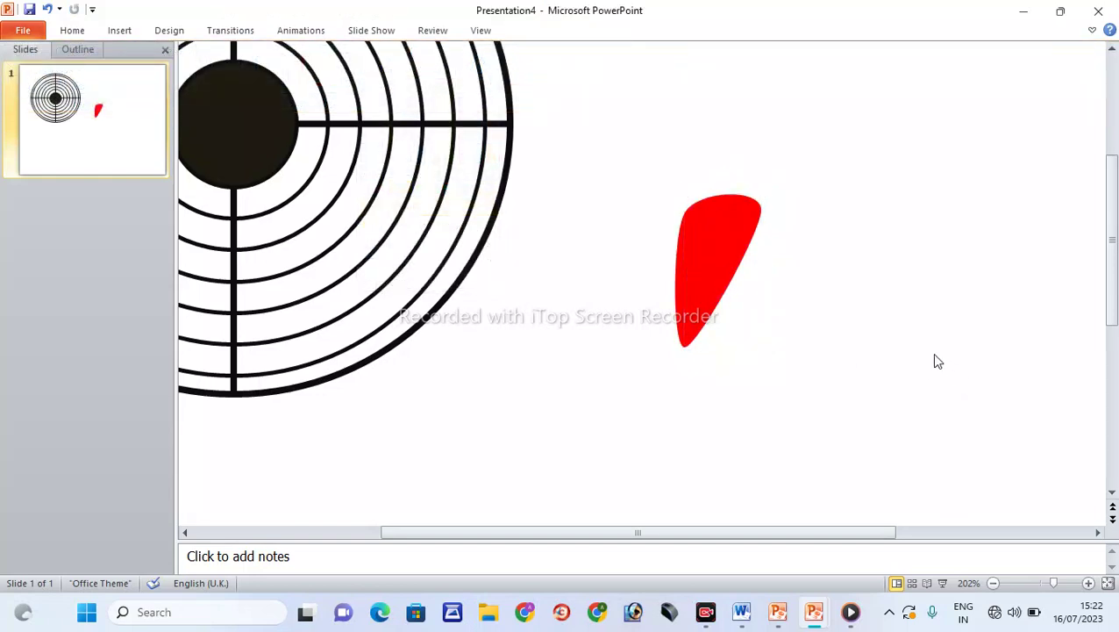
Step: Stretch the red blade slightly taller from its bottom handle
click(1033, 583)
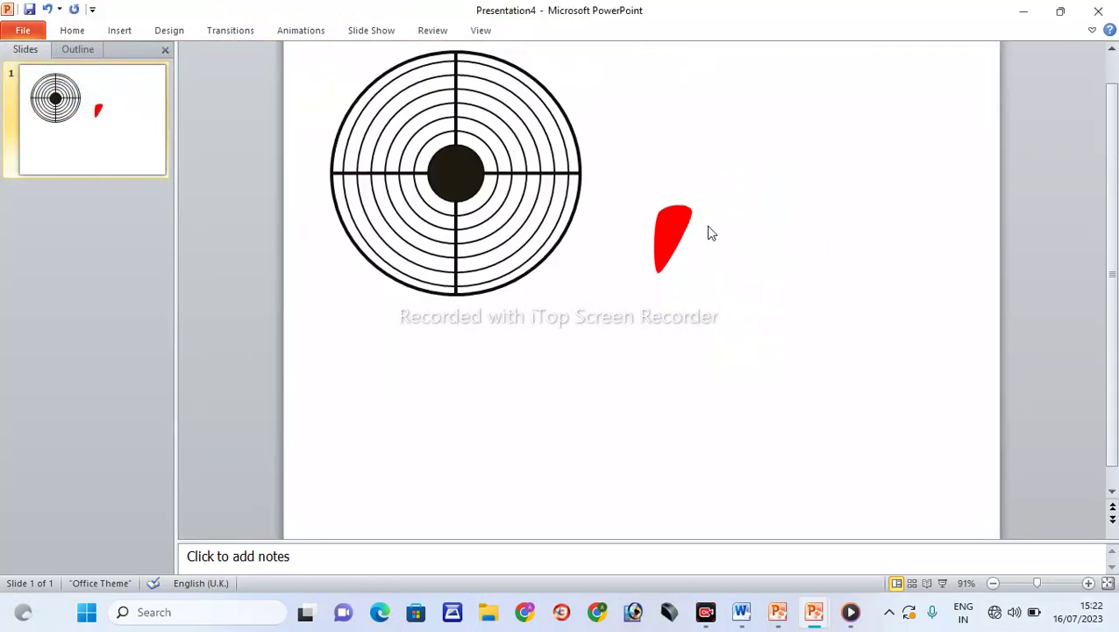
click(680, 242)
drag(693, 274, 704, 292)
click(770, 237)
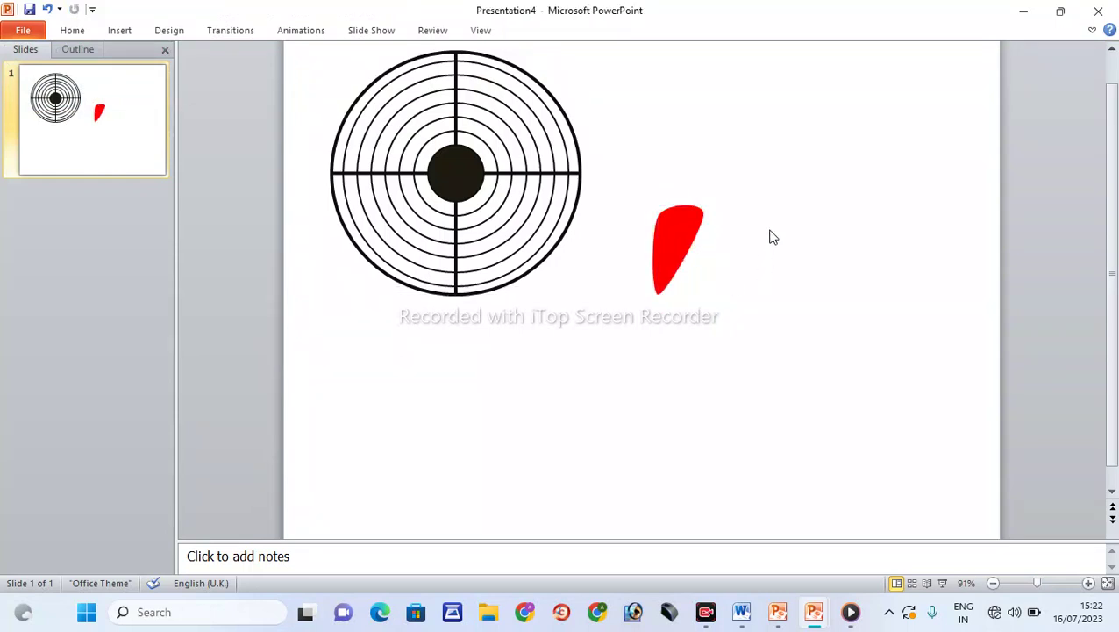
click(677, 233)
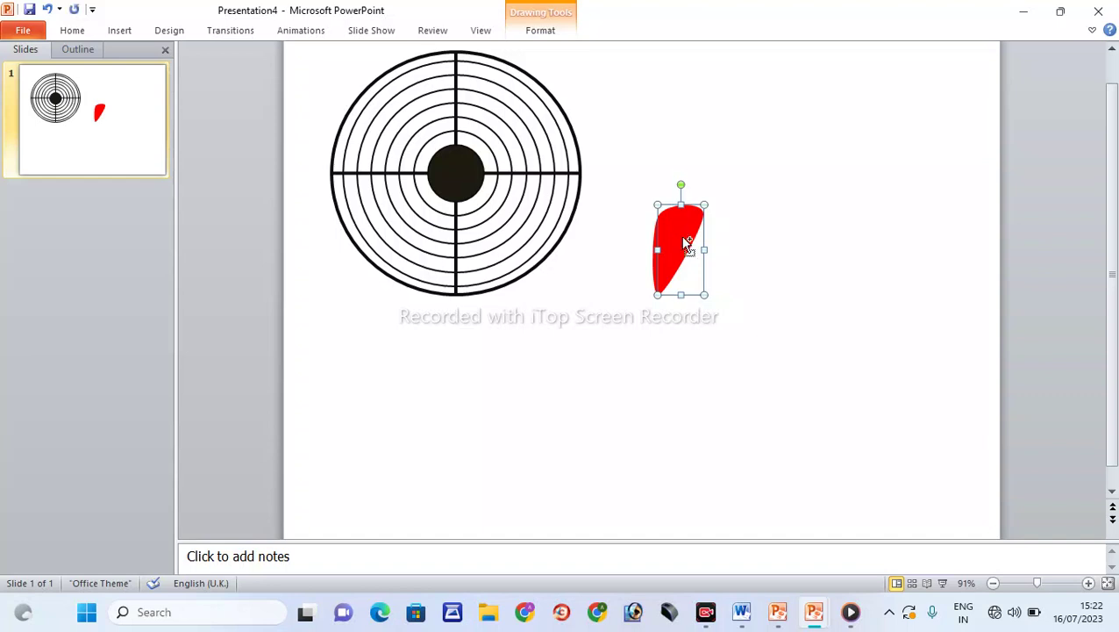
Step: Copy the red blade and set two copies tip to tip, one lying horizontal
key(ctrl+v)
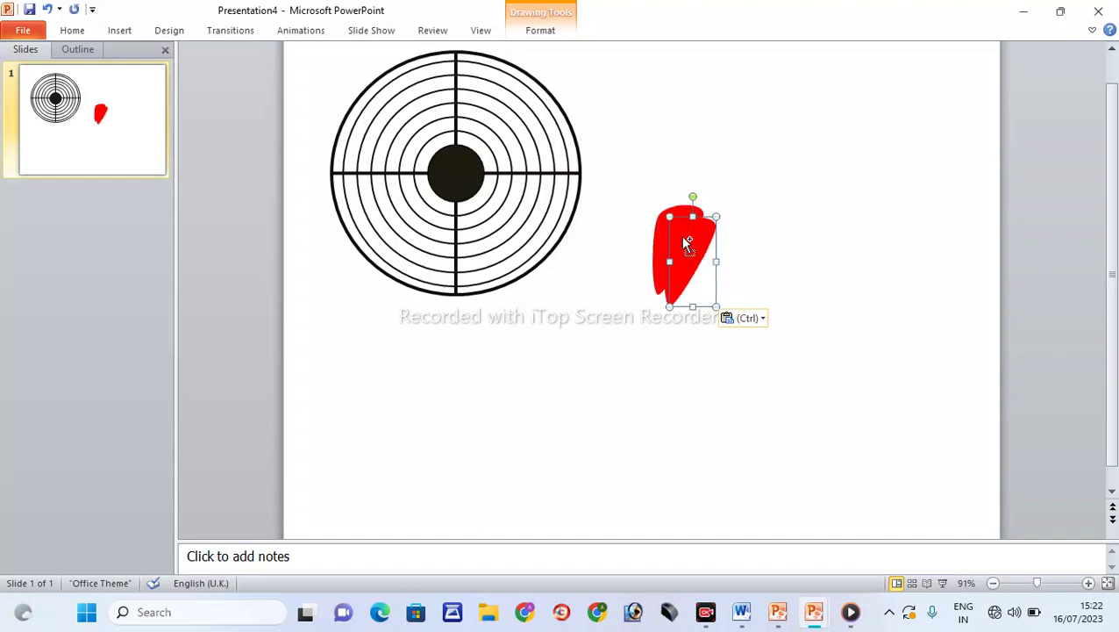
key(ctrl+v)
key(ctrl+v)
click(687, 379)
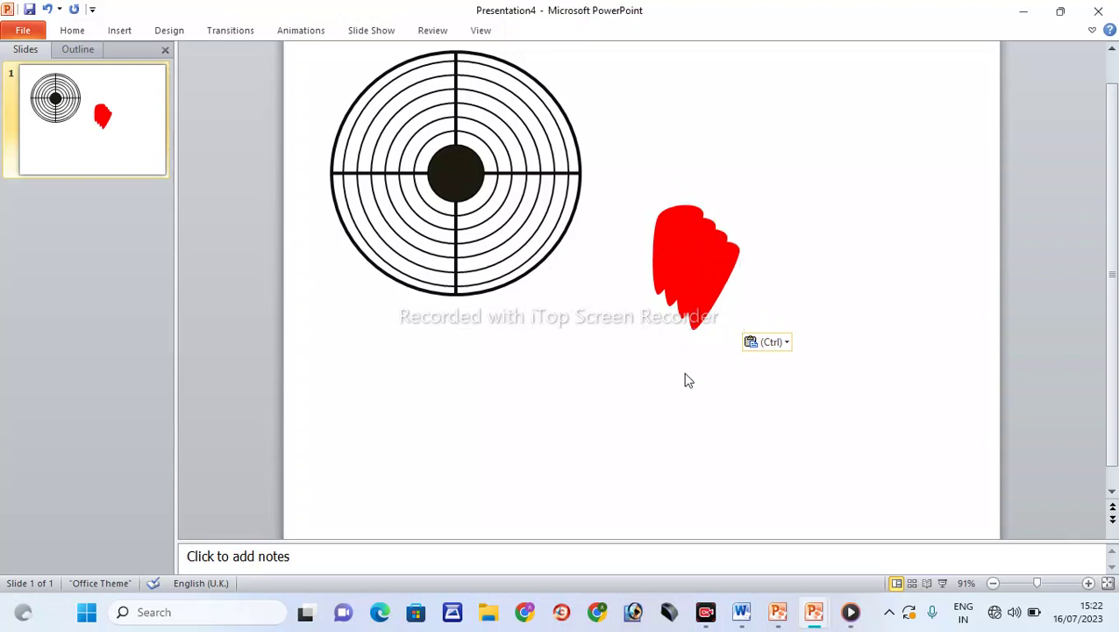
click(709, 275)
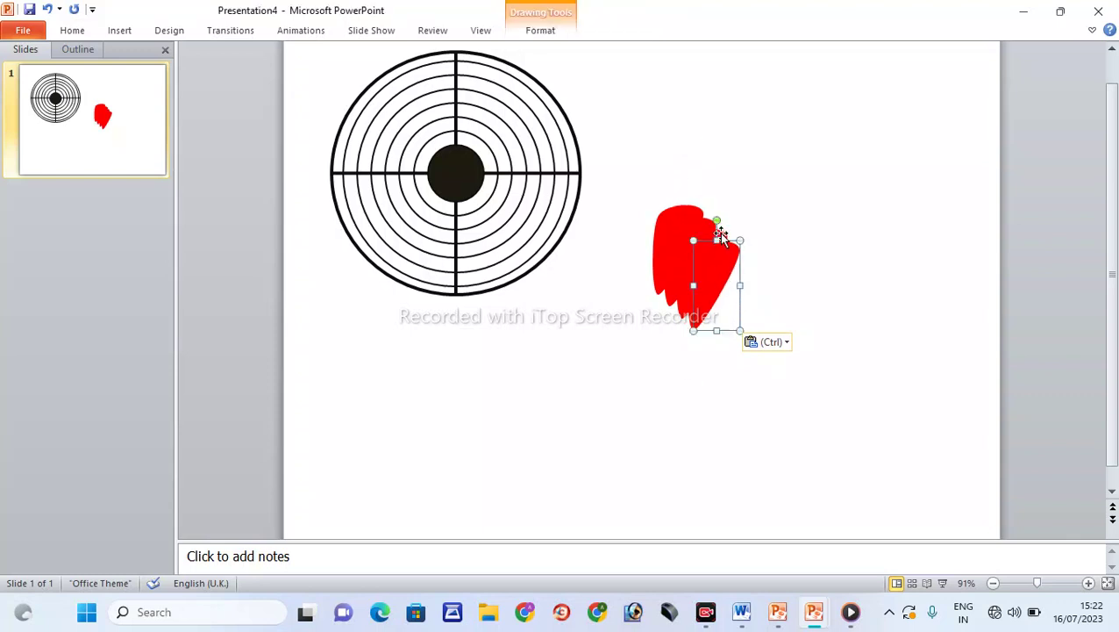
mouse_move(720, 235)
mouse_down()
mouse_move(814, 340)
mouse_move(657, 404)
mouse_up()
drag(824, 405, 772, 399)
drag(716, 257, 889, 293)
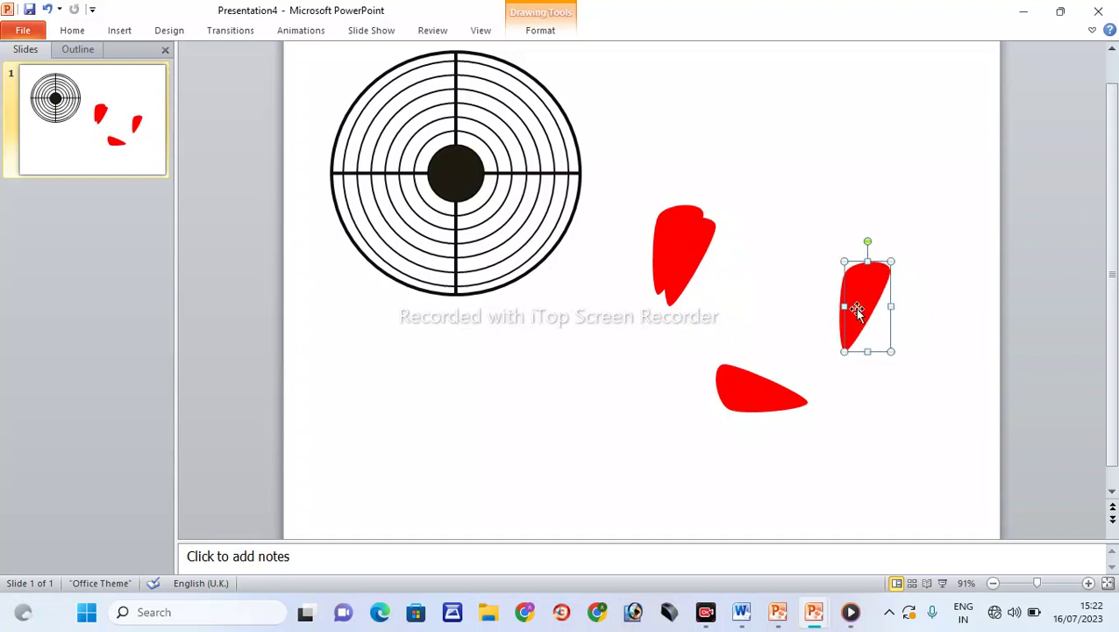
drag(855, 300, 816, 350)
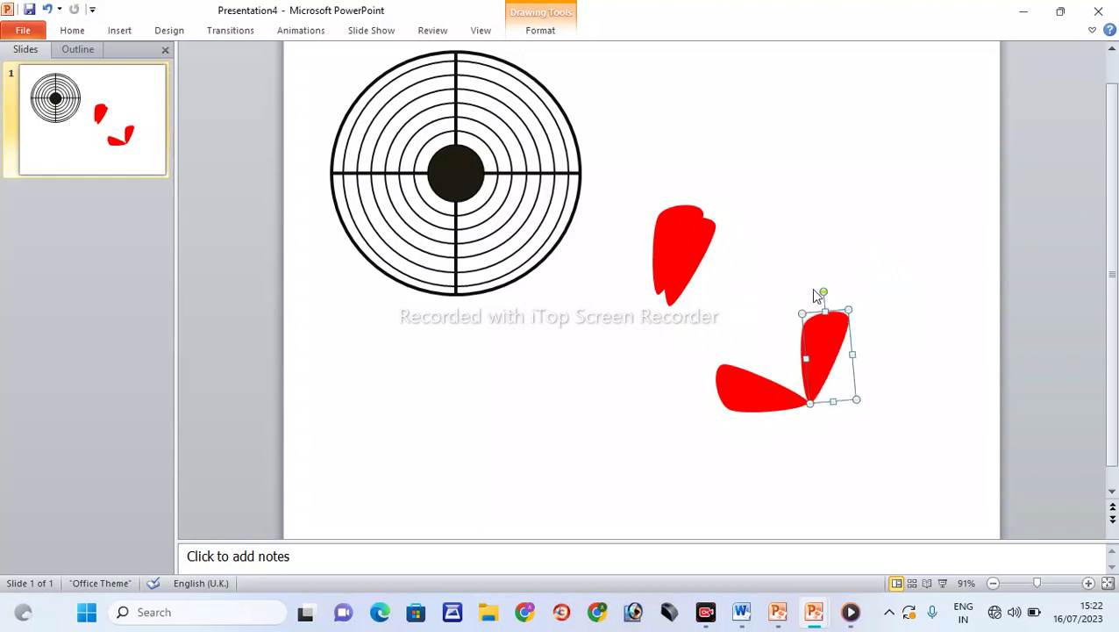
Step: Rotate another blade copy nearly flat and move it beside the others
click(935, 274)
click(684, 246)
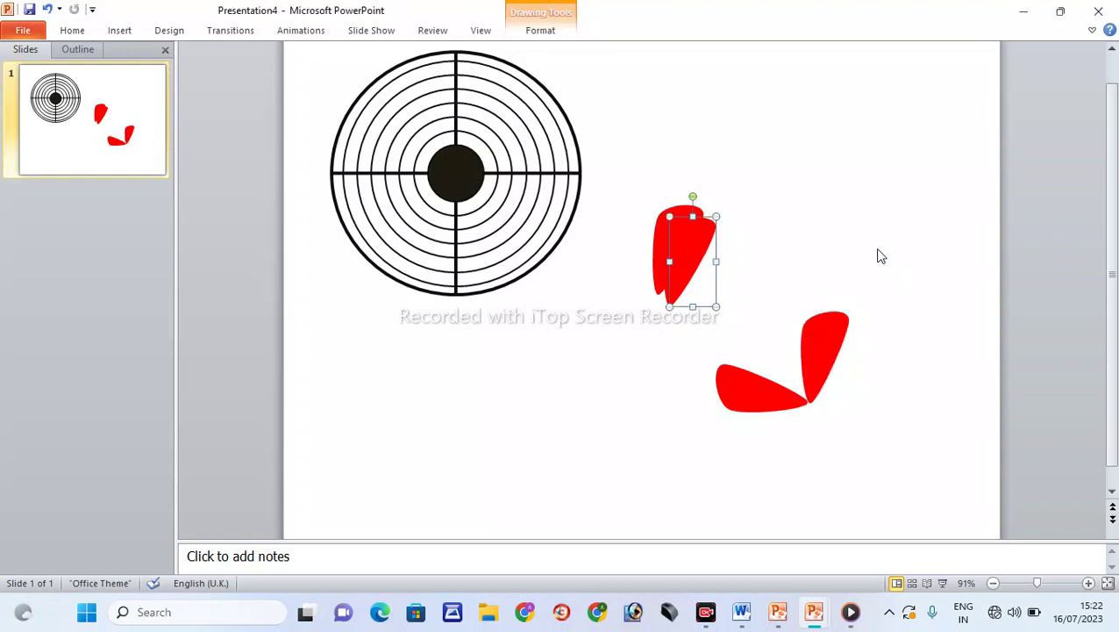
ctrl+drag(694, 248, 847, 237)
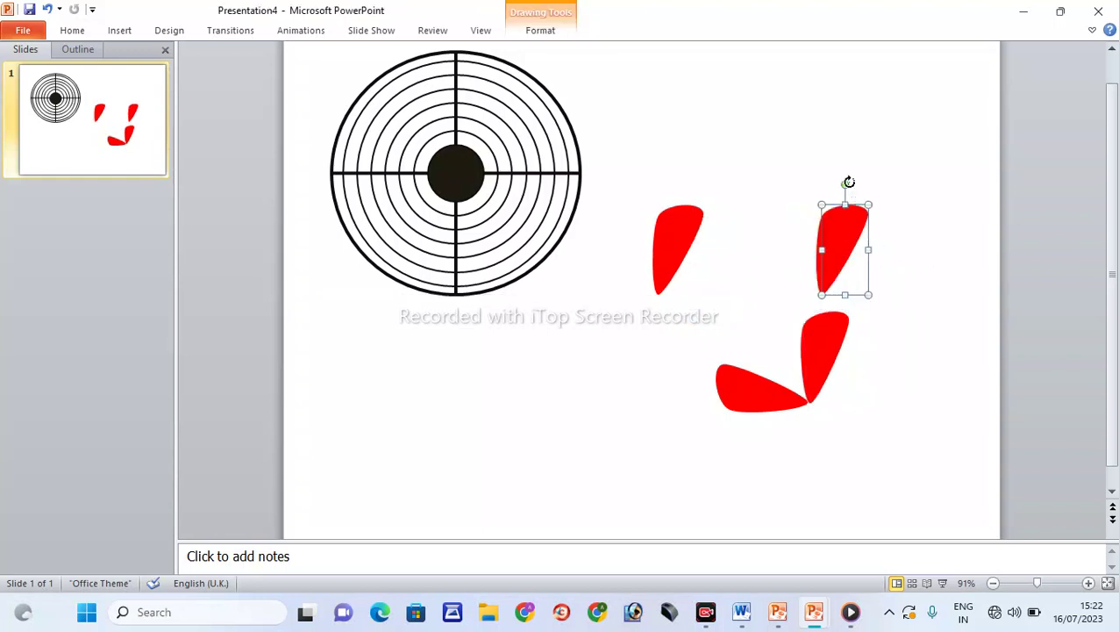
drag(846, 182, 910, 222)
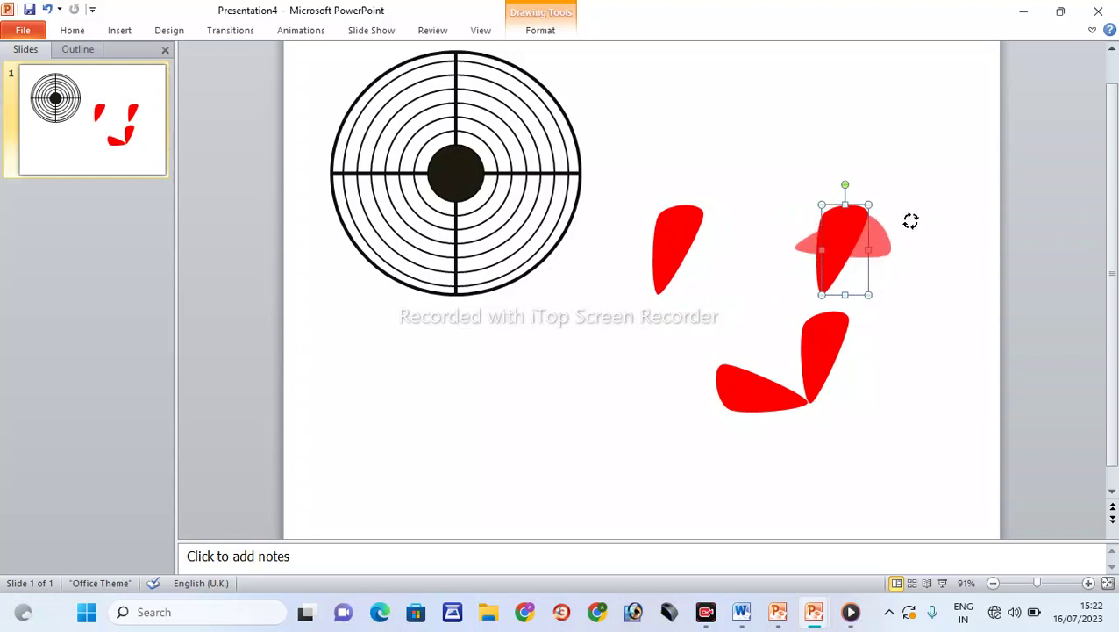
drag(910, 222, 869, 401)
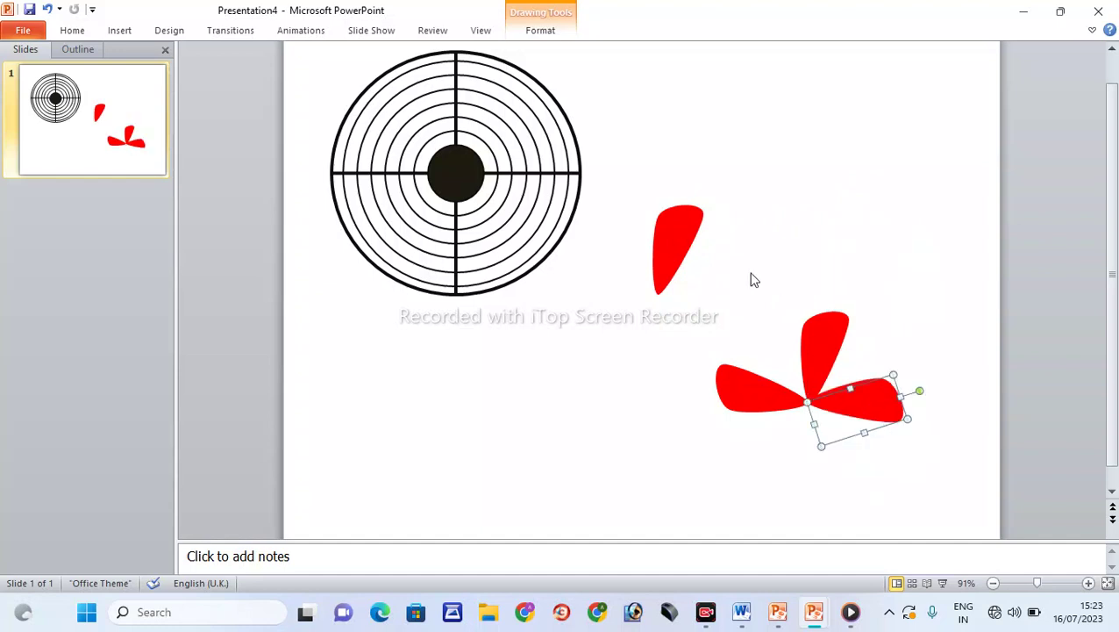
Step: Move the loose petal to sit below the fan's centre
click(700, 272)
click(686, 247)
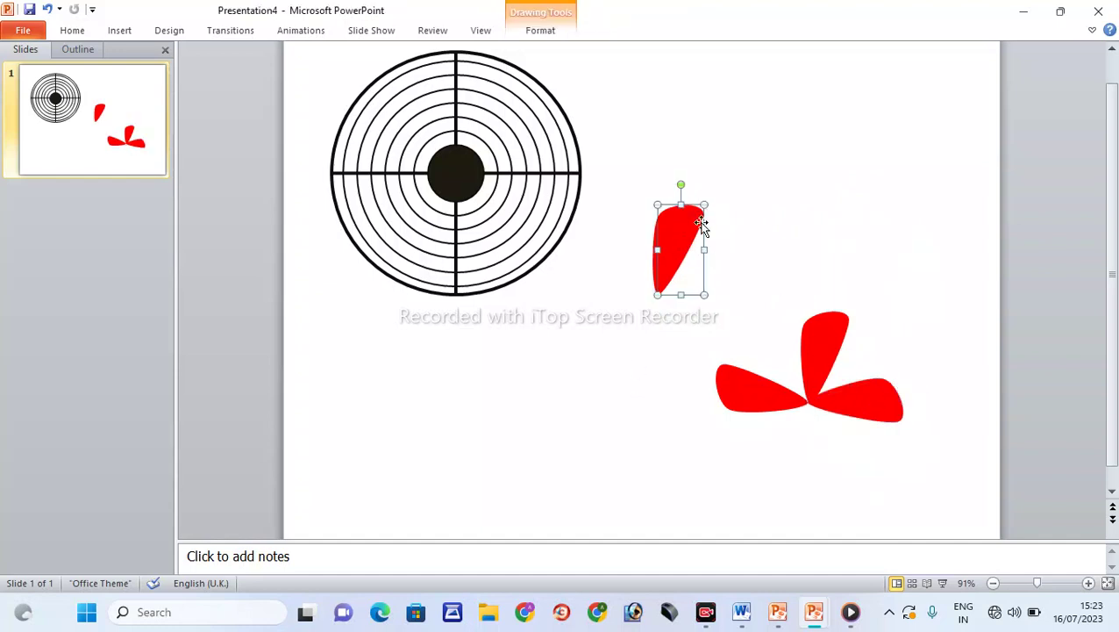
mouse_move(676, 219)
mouse_down()
mouse_move(620, 354)
mouse_move(700, 424)
mouse_move(642, 450)
mouse_up()
drag(645, 397, 816, 450)
Step: Nudge and rotate the right petal to lie horizontal
click(877, 413)
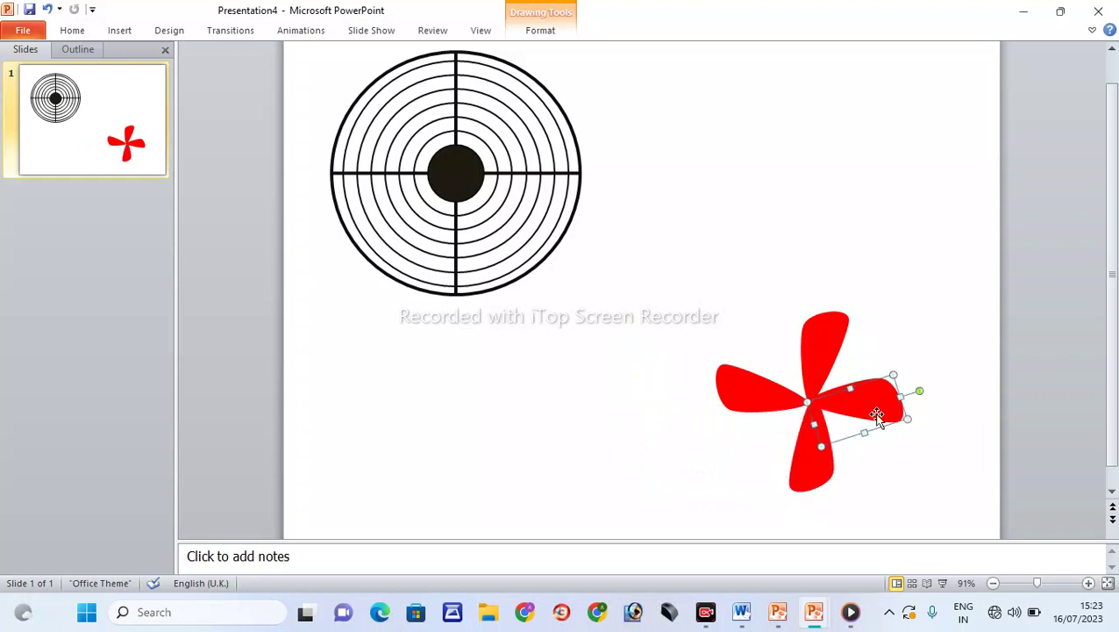
key(Up)
key(ctrl+Down)
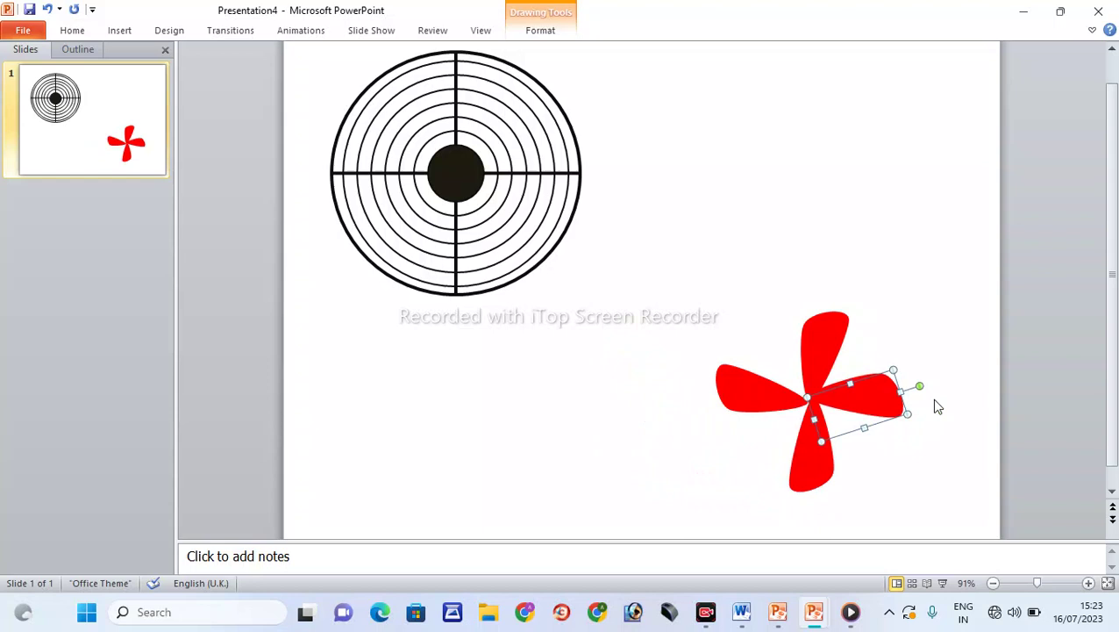
drag(923, 385, 920, 402)
Step: Rotate and nudge the left petal into line so the four blades form an even cross
click(807, 469)
click(792, 411)
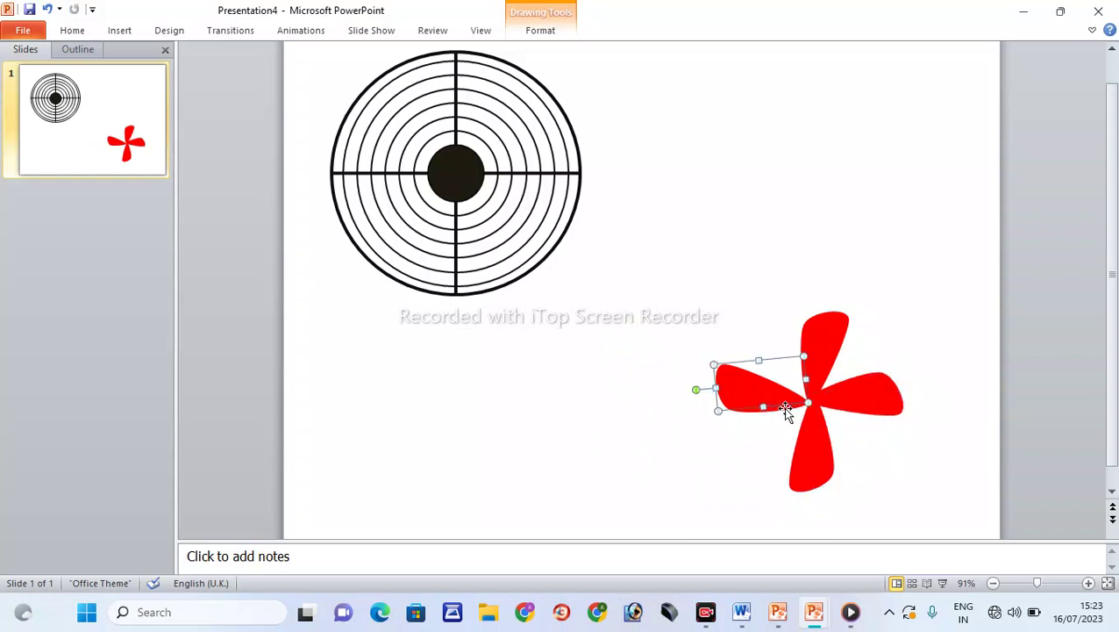
click(695, 396)
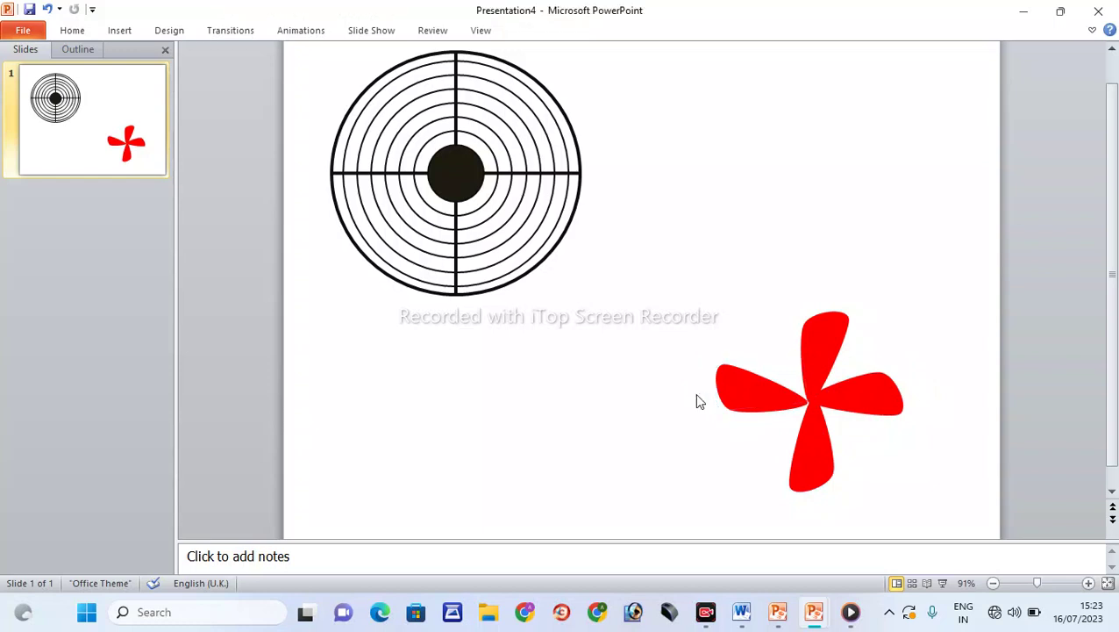
click(776, 383)
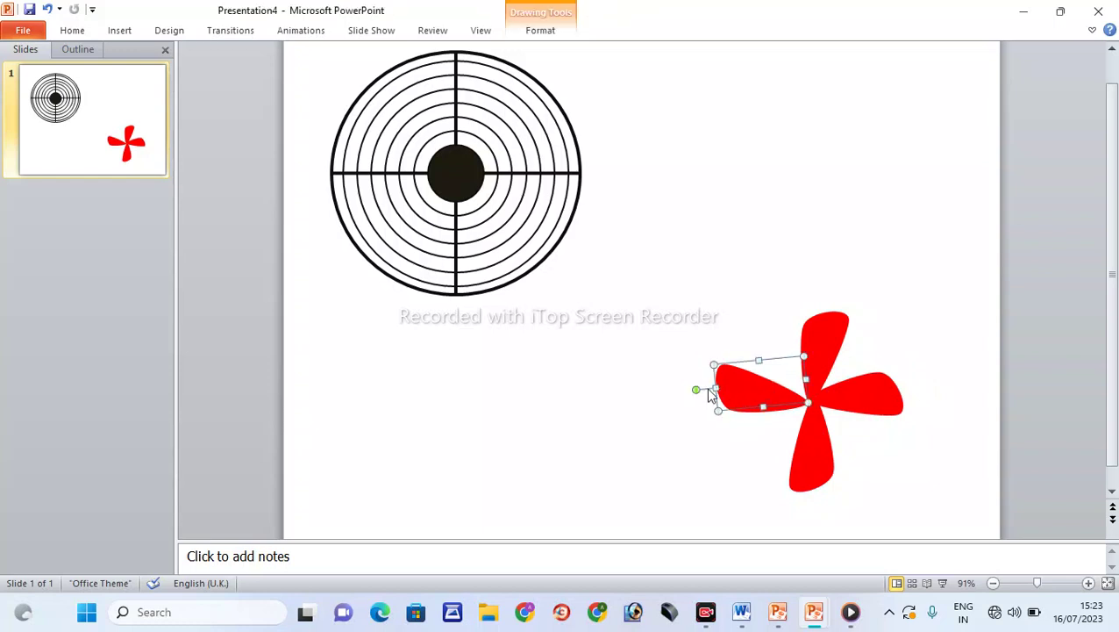
drag(696, 397, 695, 402)
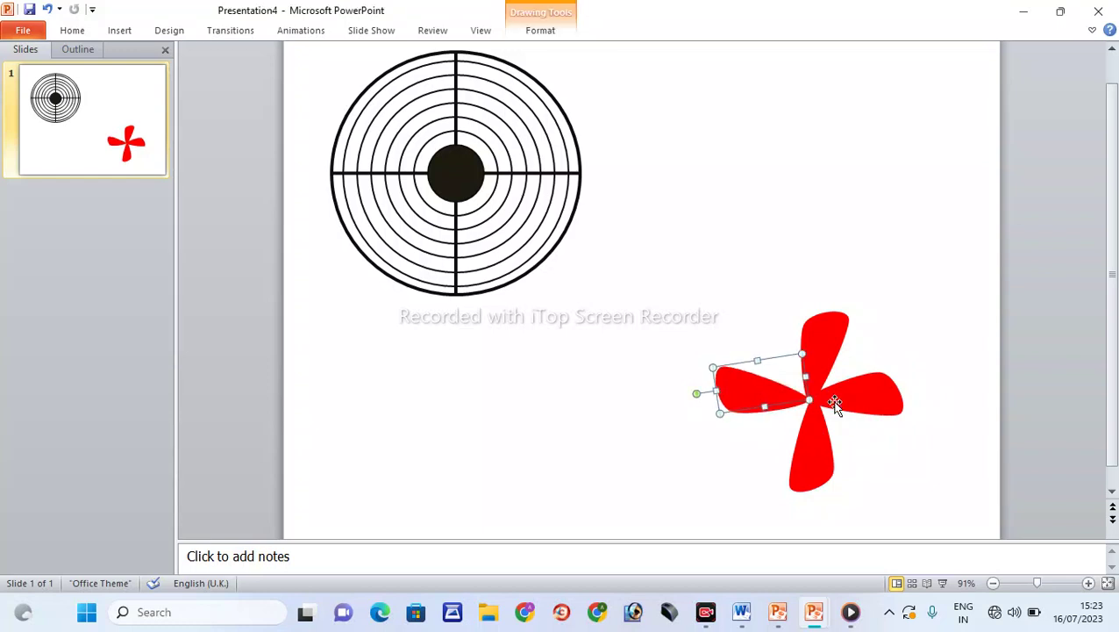
key(Right)
key(Right)
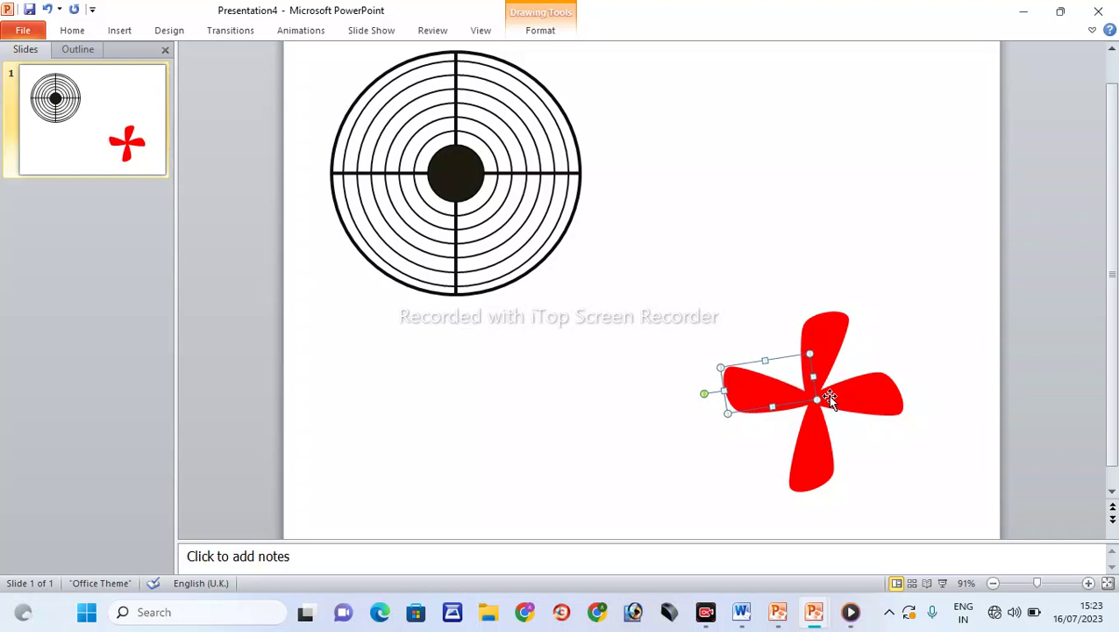
key(Left)
key(Left)
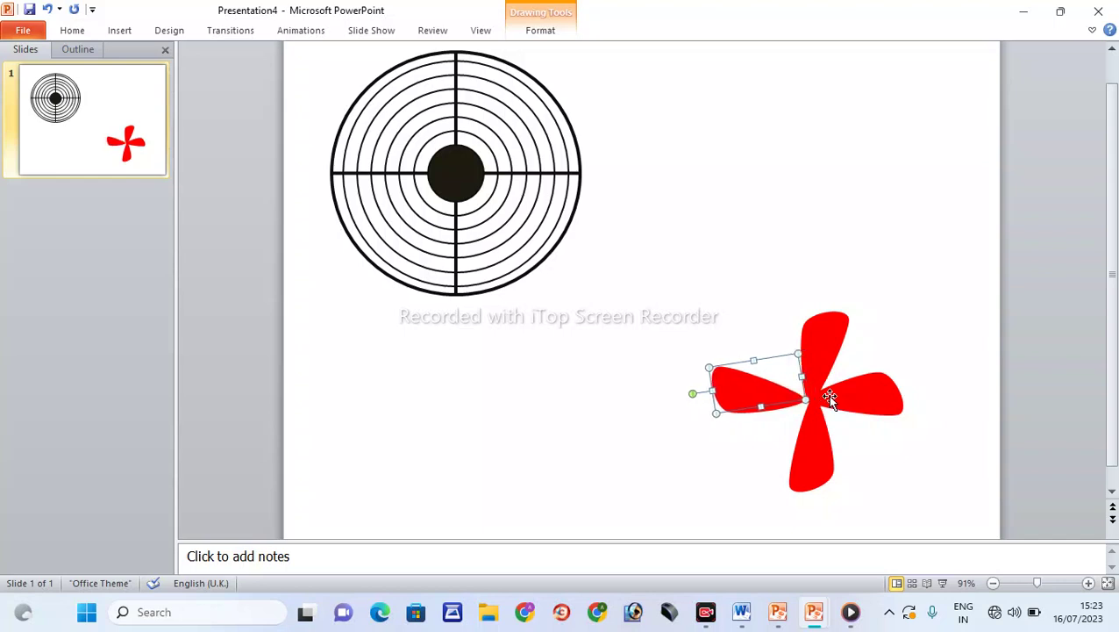
click(875, 395)
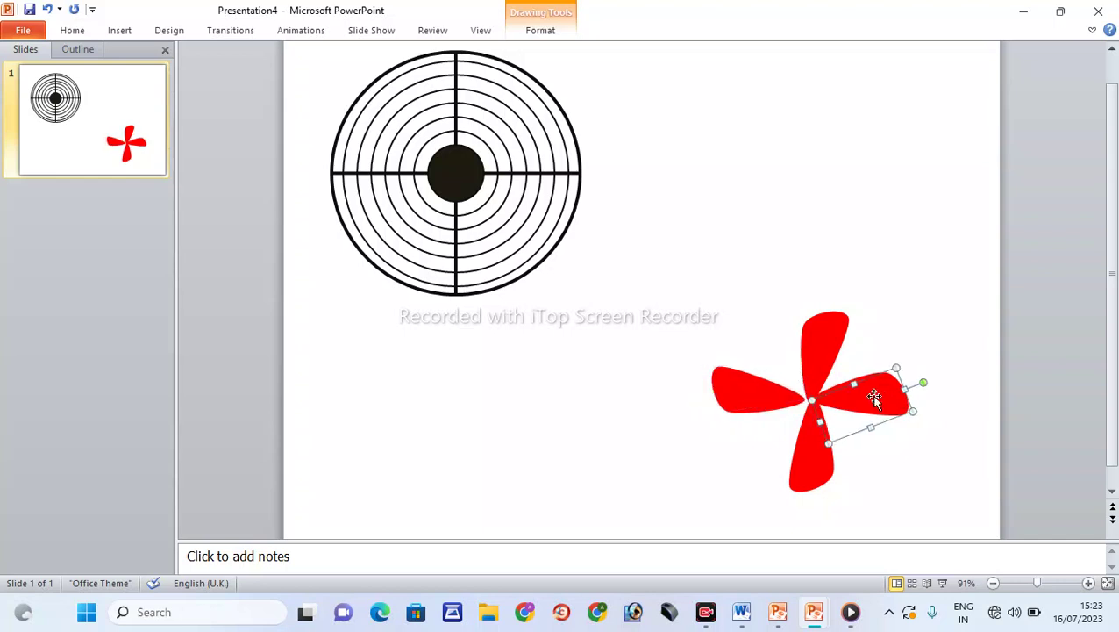
click(790, 401)
key(Right)
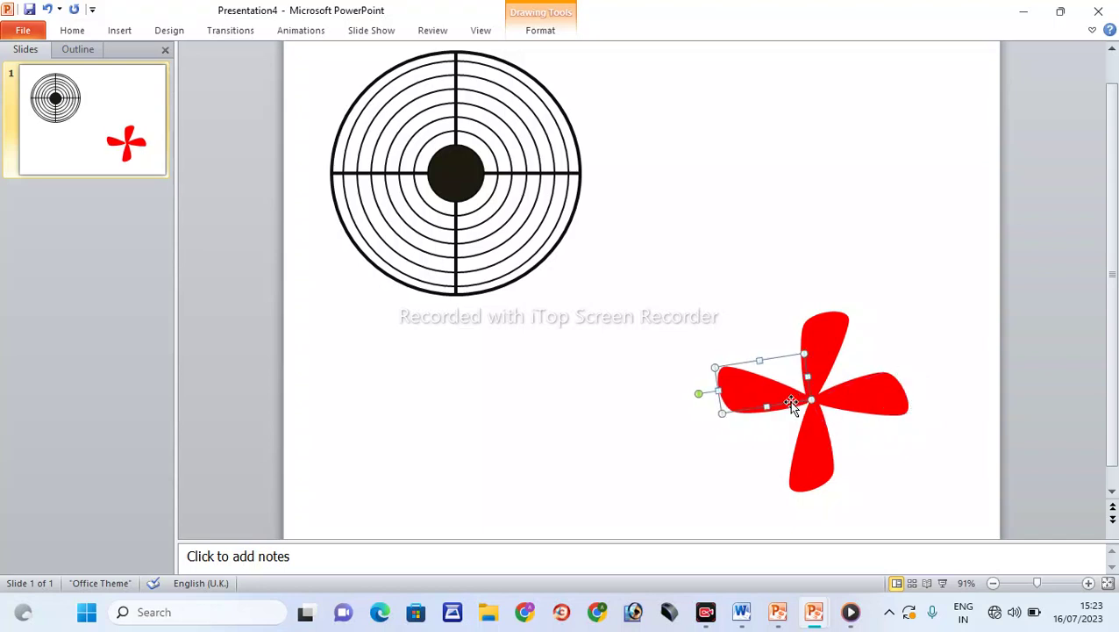
click(884, 462)
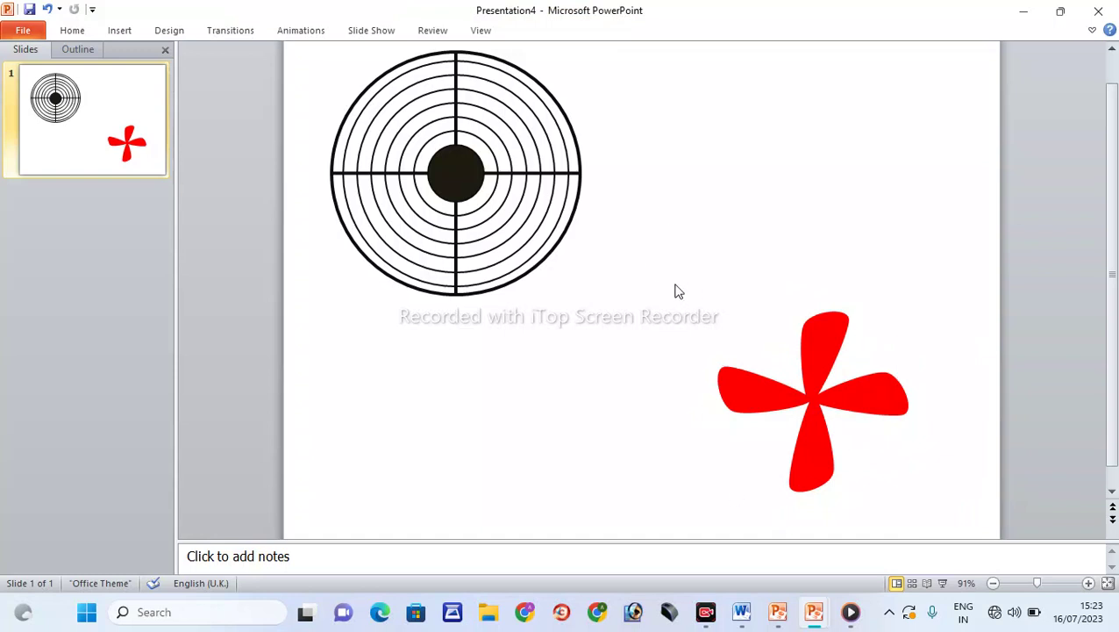
Step: Box-select all four red petals, group them with Ctrl+G, and reselect the group
drag(676, 281, 969, 518)
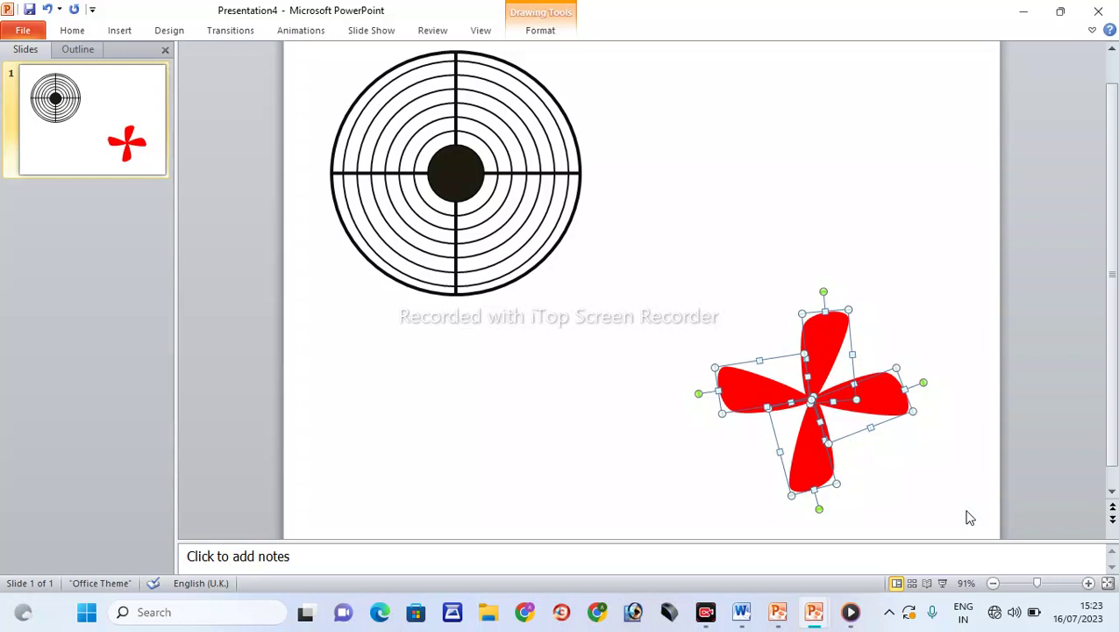
key(ctrl+g)
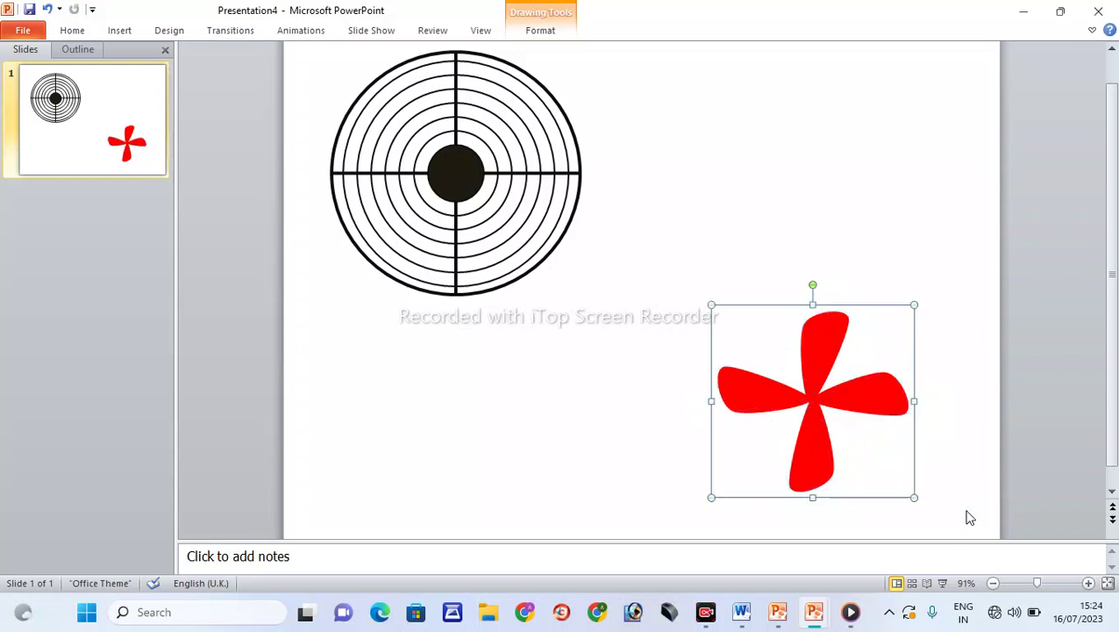
click(825, 391)
click(715, 214)
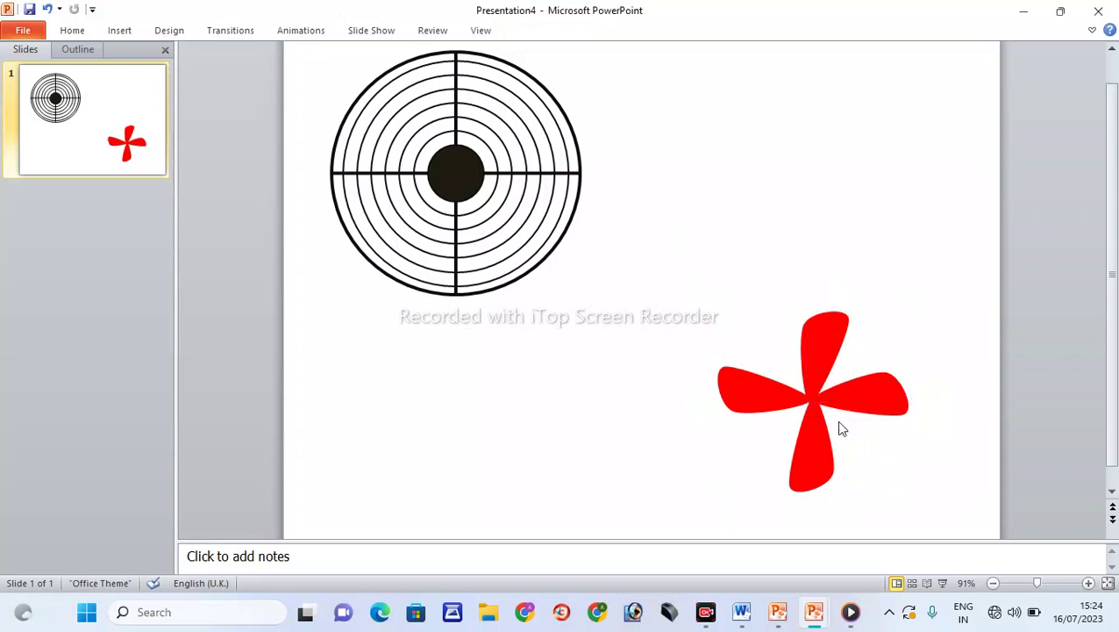
click(800, 430)
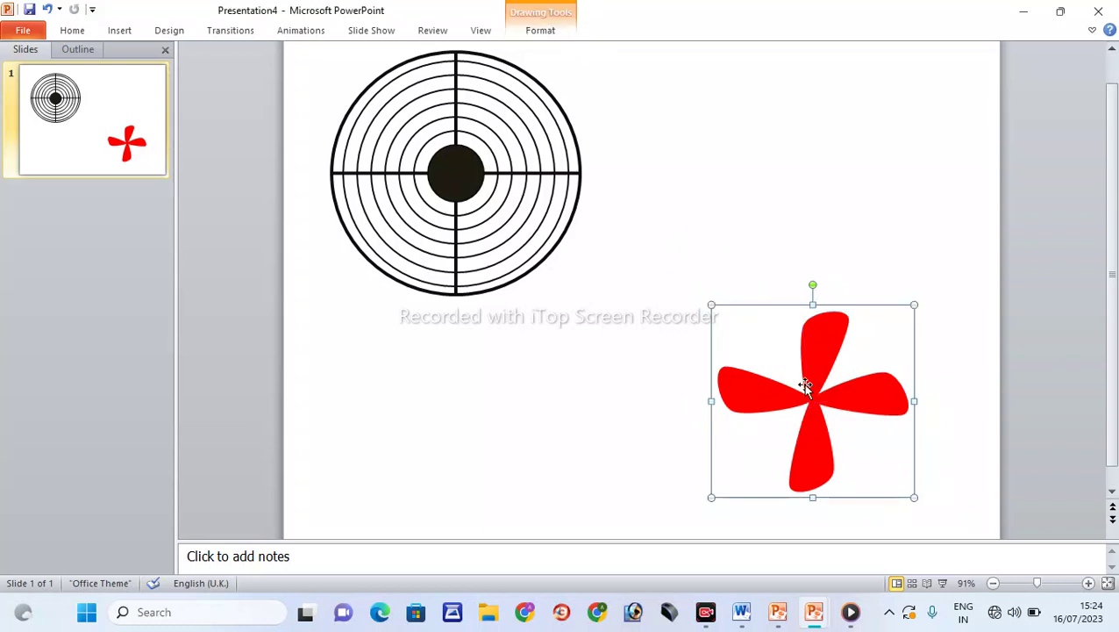
Step: Apply the Spin emphasis animation to the grouped red fan blades
click(301, 33)
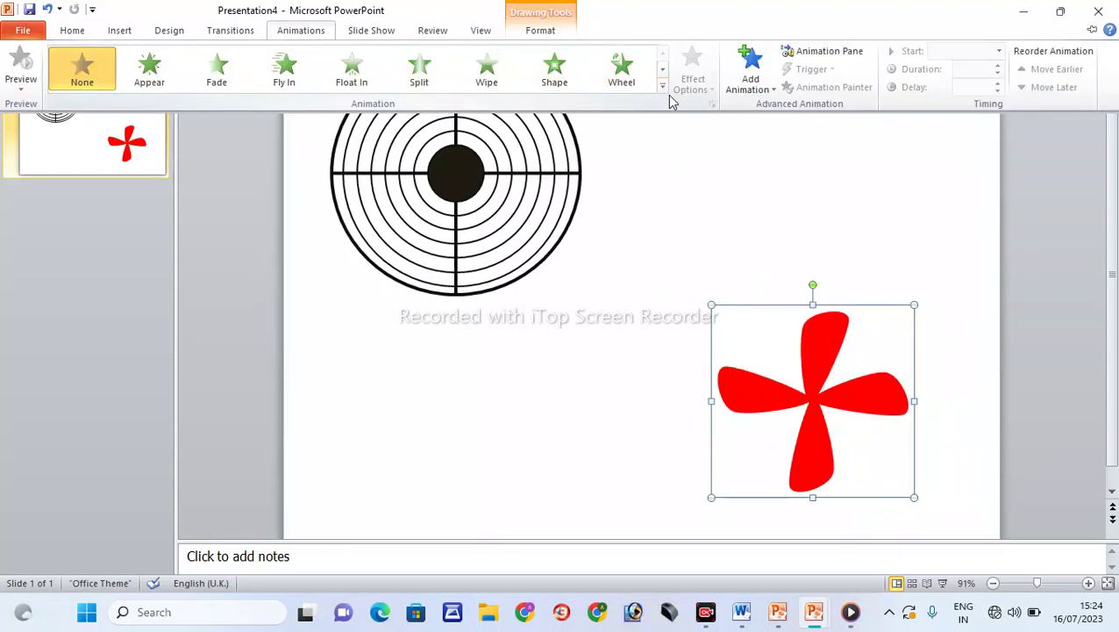
click(663, 88)
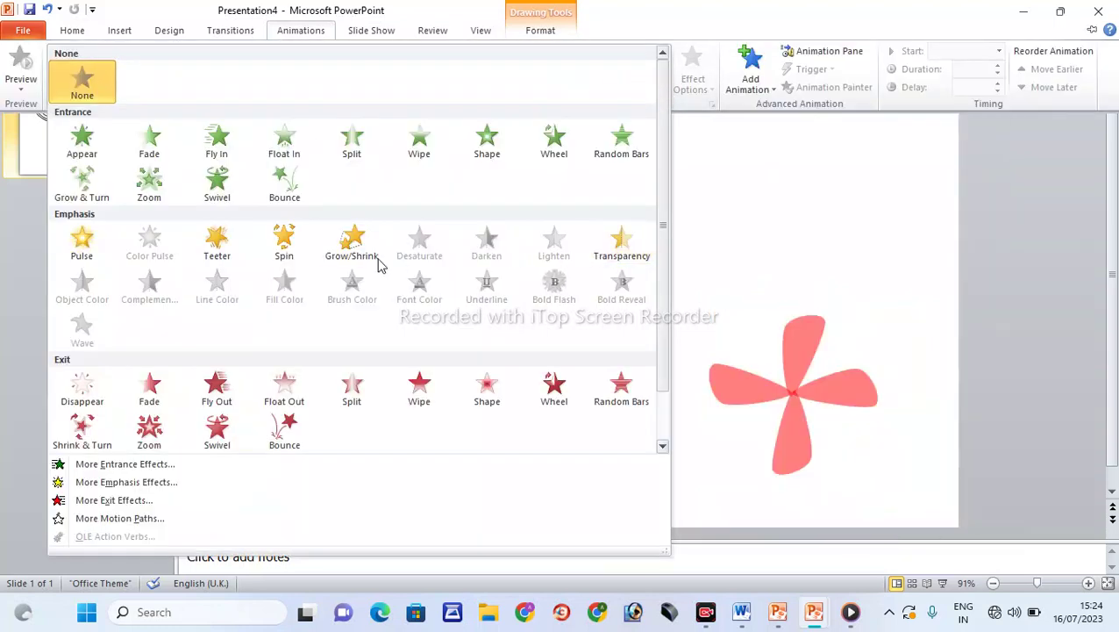
click(289, 250)
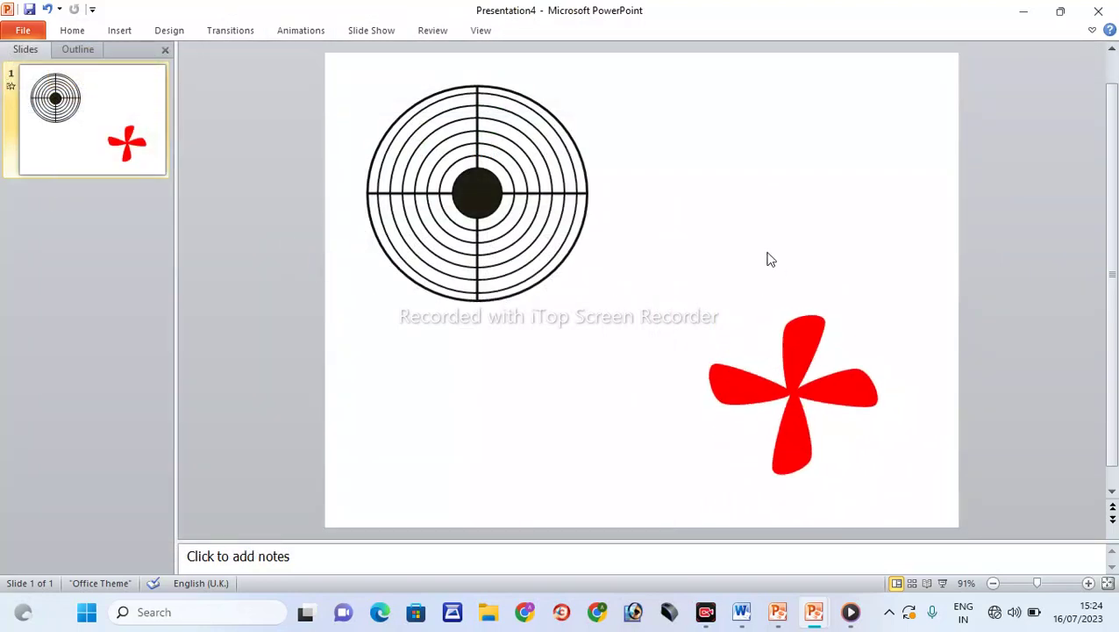
click(822, 412)
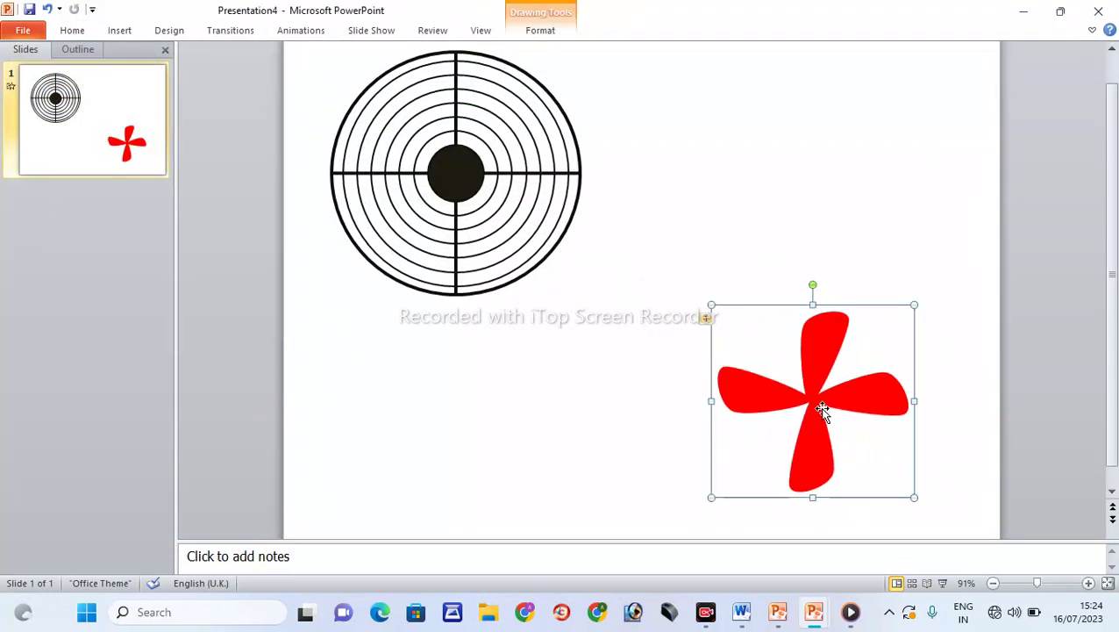
Step: Centre the red blades on the rings, enlarge them to fill the rings, and send them to the back
drag(811, 400, 449, 170)
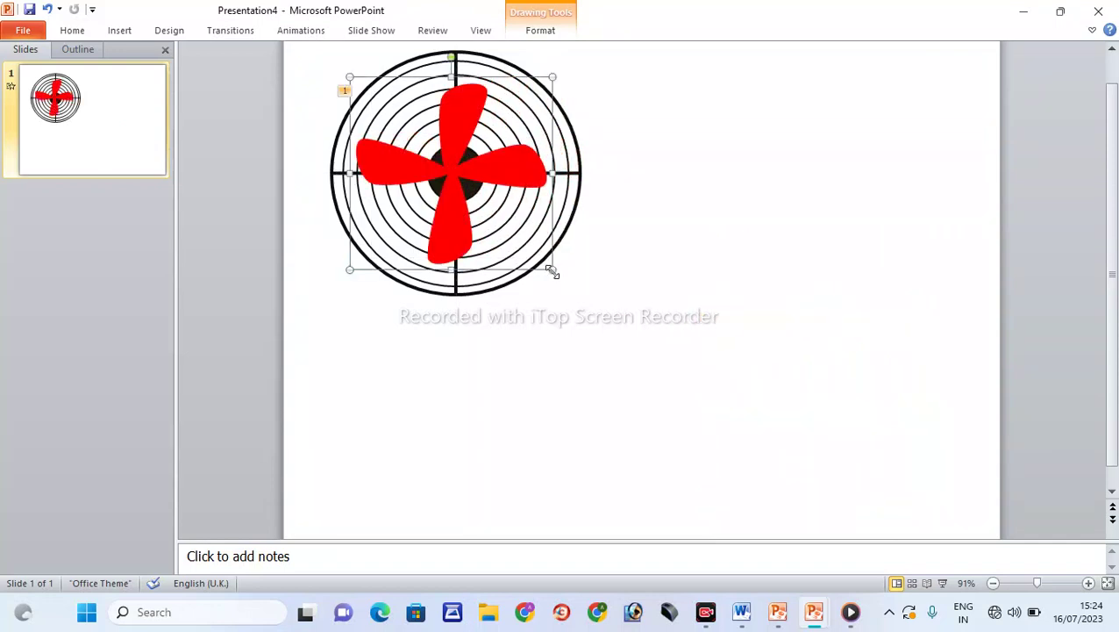
mouse_move(552, 271)
mouse_down()
mouse_move(572, 292)
mouse_move(564, 284)
mouse_up()
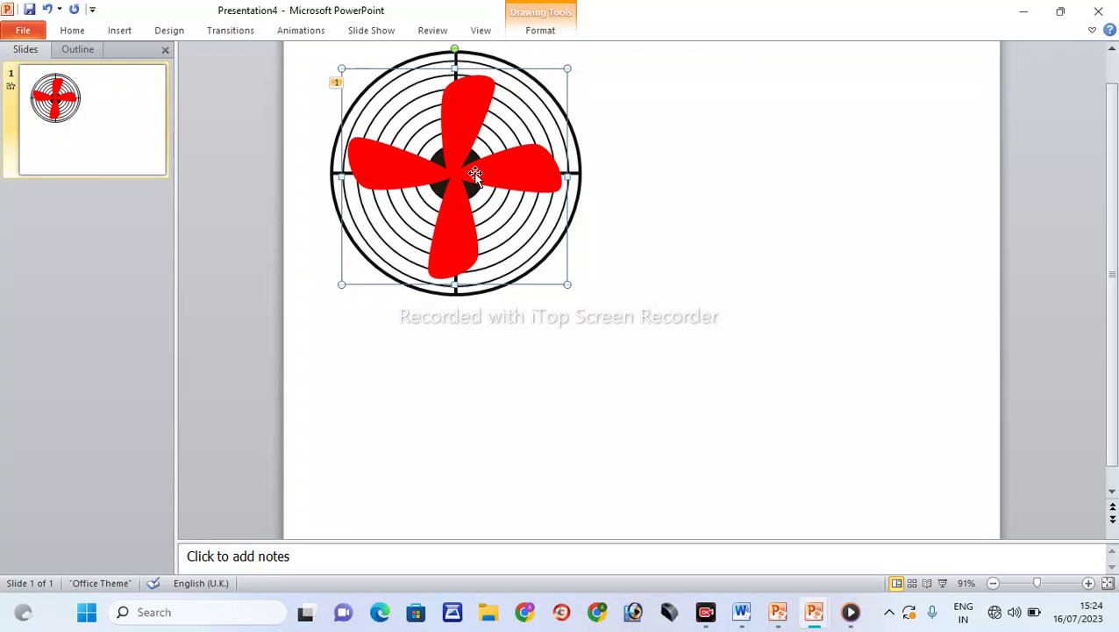
right_click(475, 174)
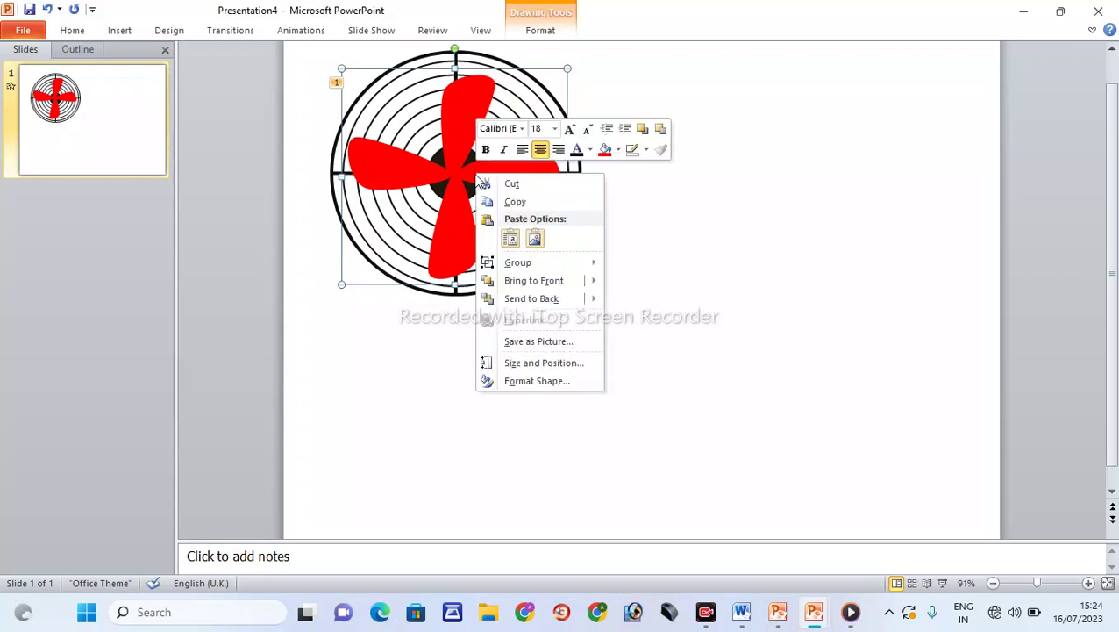
mouse_move(535, 300)
click(534, 300)
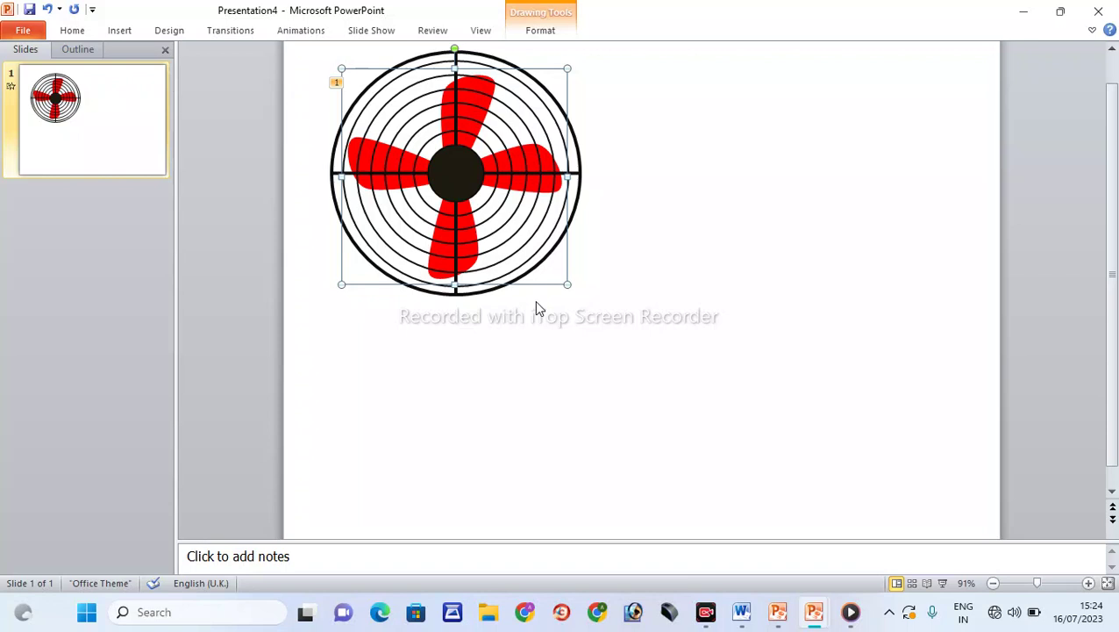
click(648, 258)
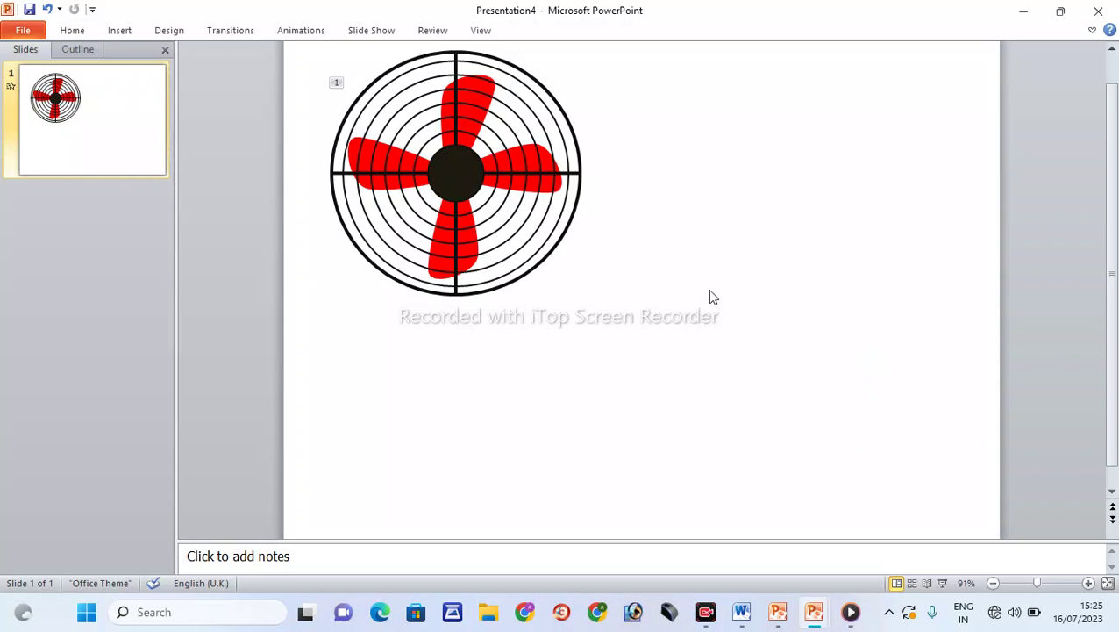
click(122, 34)
Step: Draw a tall, narrow rectangle to the right of the fan as its pole
click(228, 79)
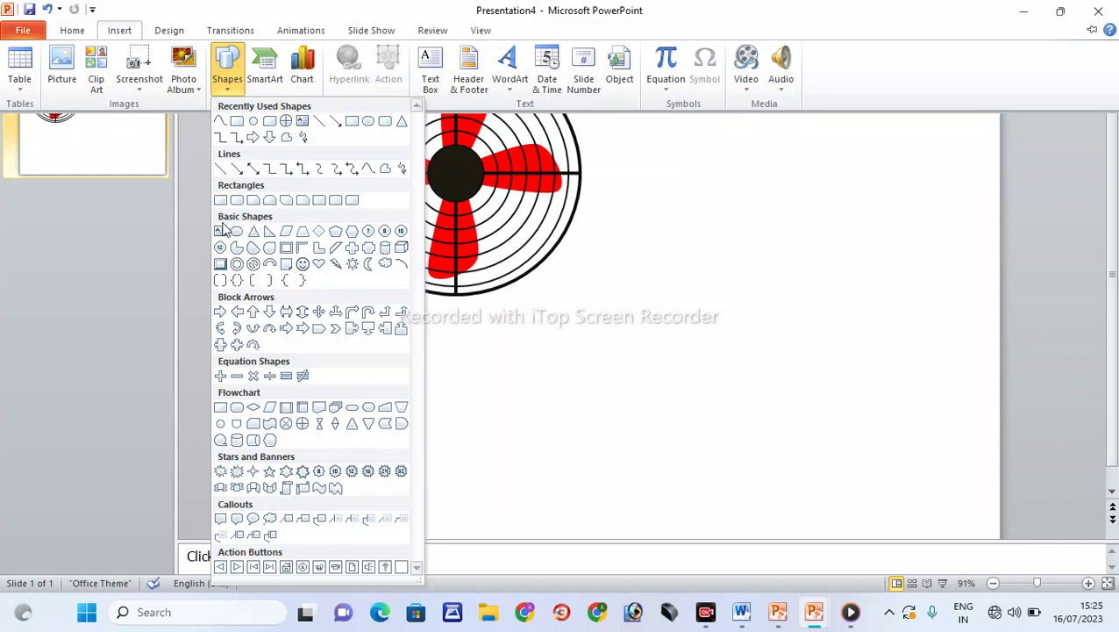
click(220, 230)
mouse_move(675, 216)
mouse_down()
mouse_move(737, 457)
mouse_move(707, 457)
mouse_up()
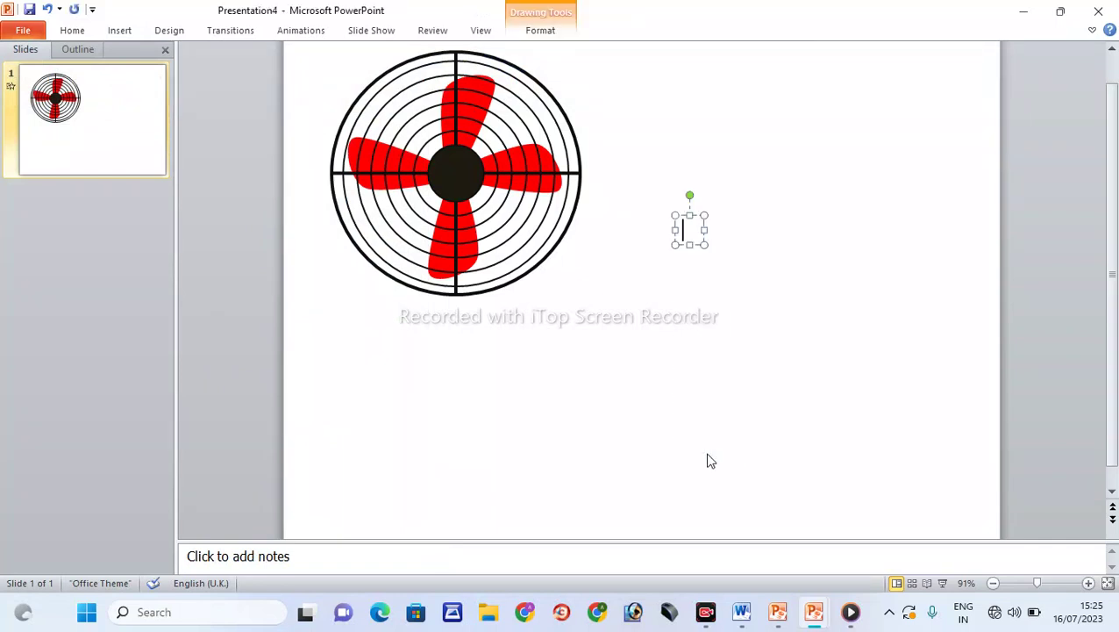
mouse_move(704, 244)
mouse_down()
mouse_move(725, 306)
mouse_move(726, 395)
mouse_move(702, 450)
mouse_up()
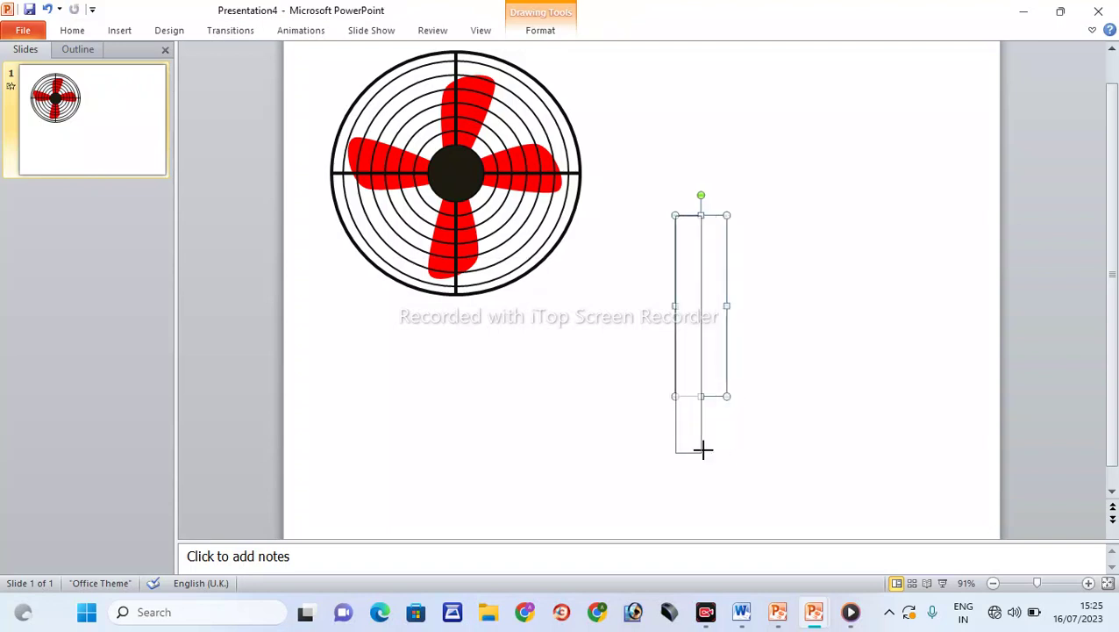
drag(703, 450, 702, 442)
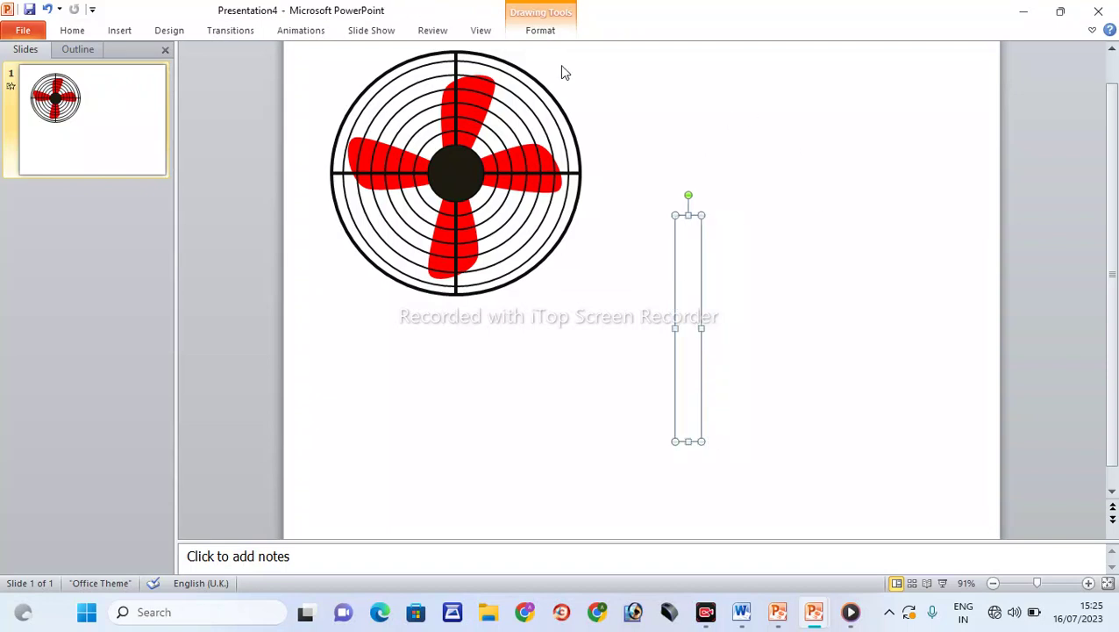
Step: Fill the pole red, remove its outline, and move it further right
click(546, 32)
click(368, 55)
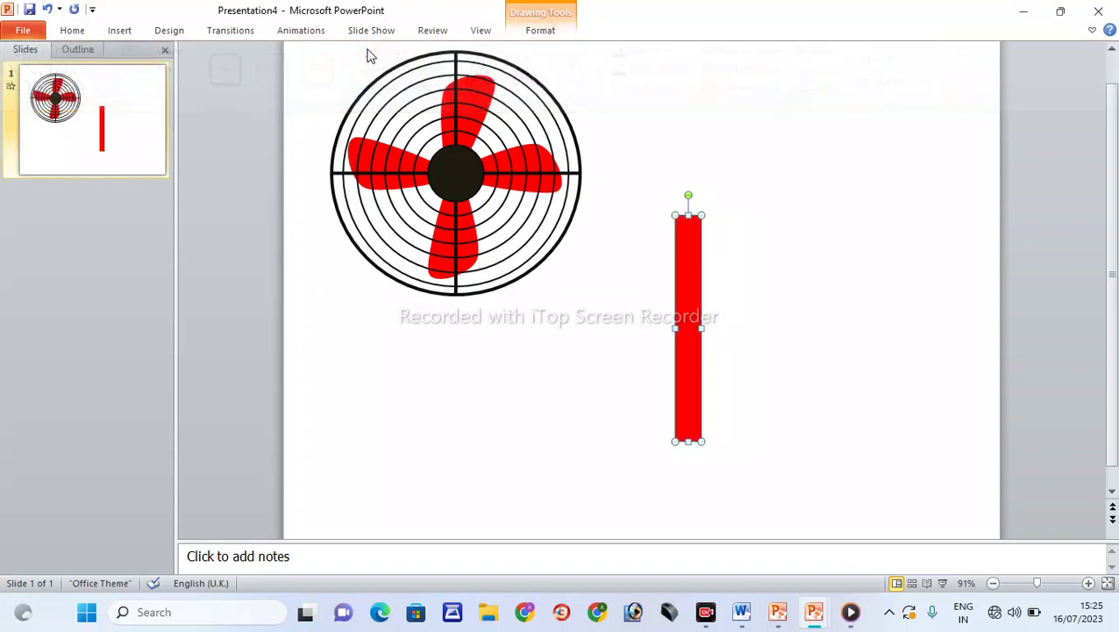
click(531, 32)
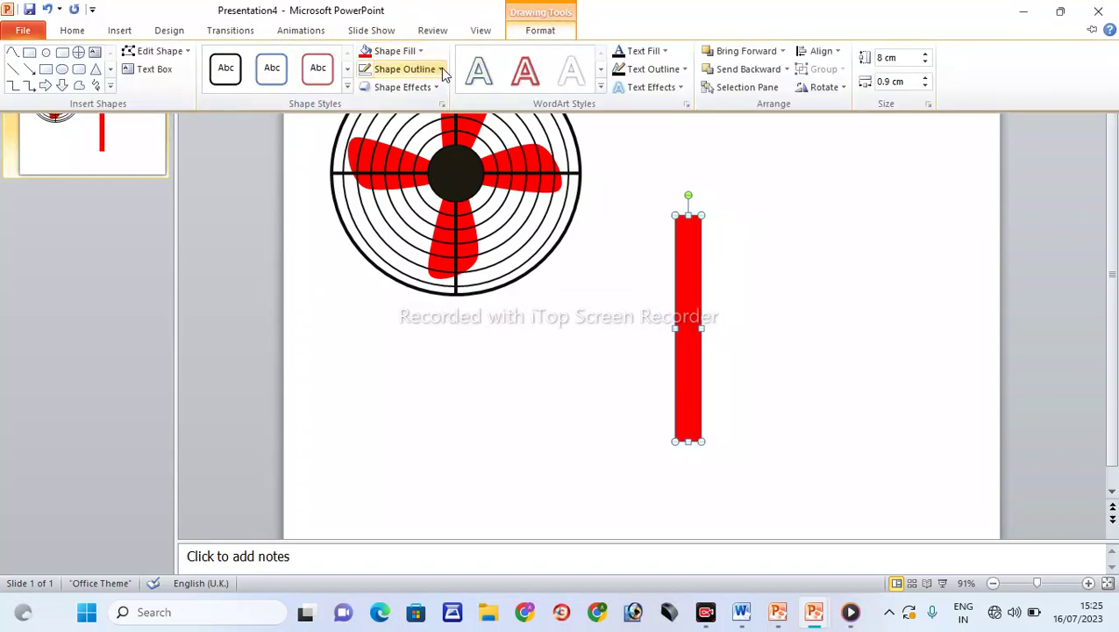
click(441, 70)
click(377, 204)
click(811, 286)
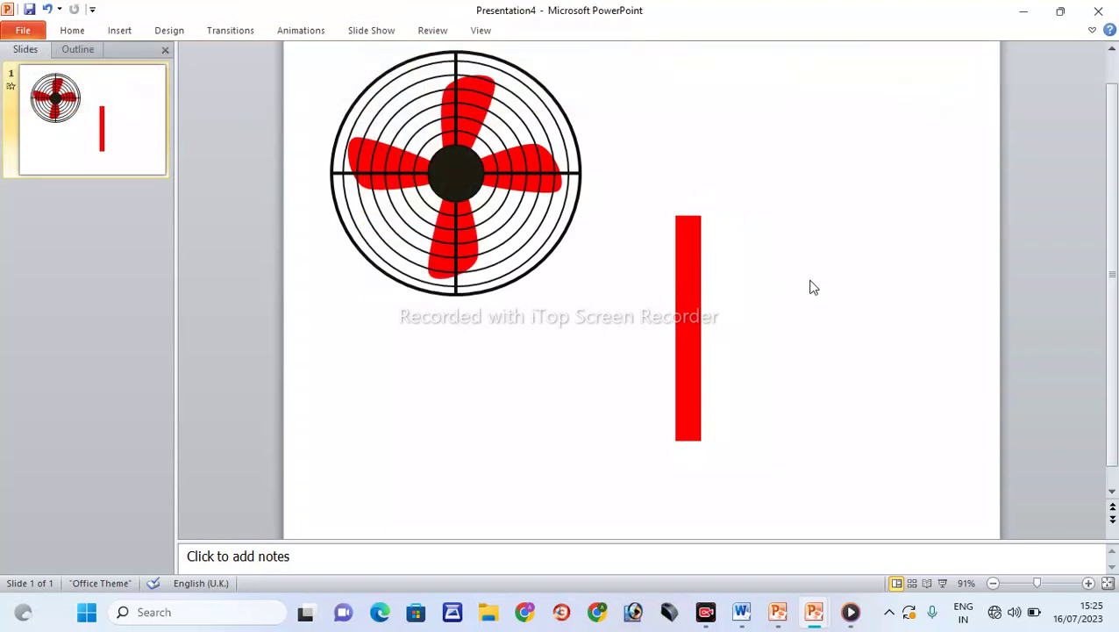
drag(697, 303, 797, 292)
click(930, 279)
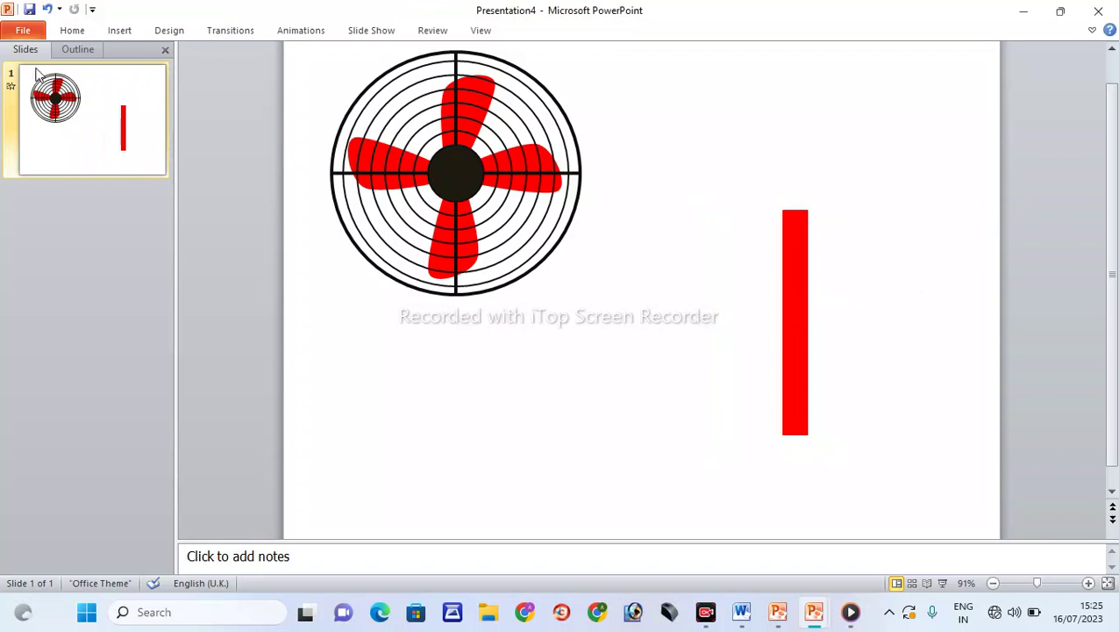
click(119, 29)
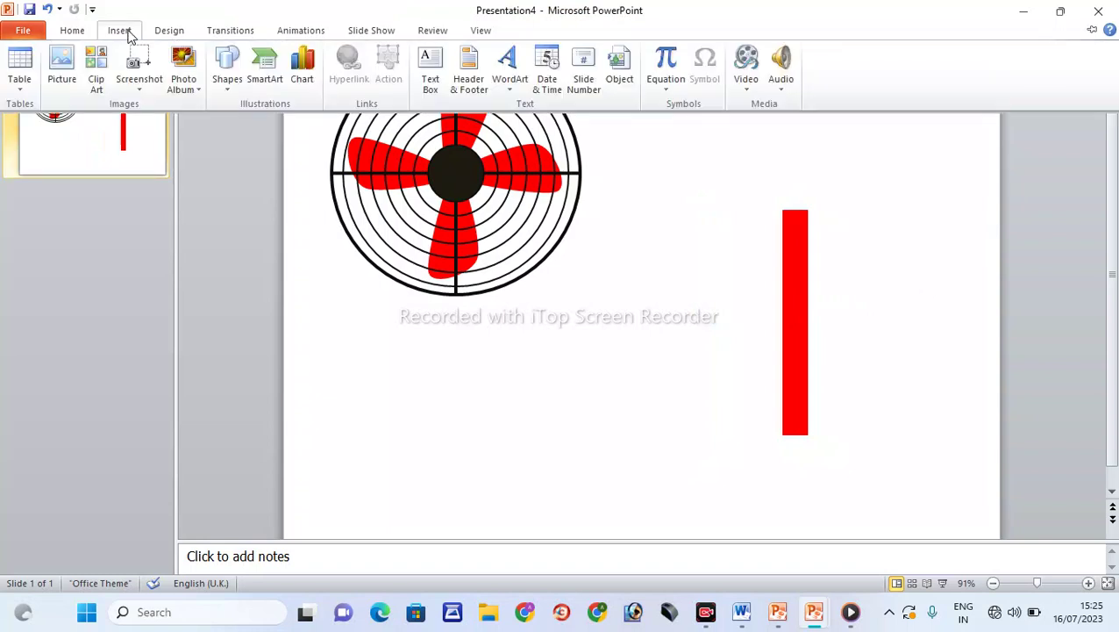
Step: Draw a rounded rectangle at the bottom of the pole and fill it red
click(230, 87)
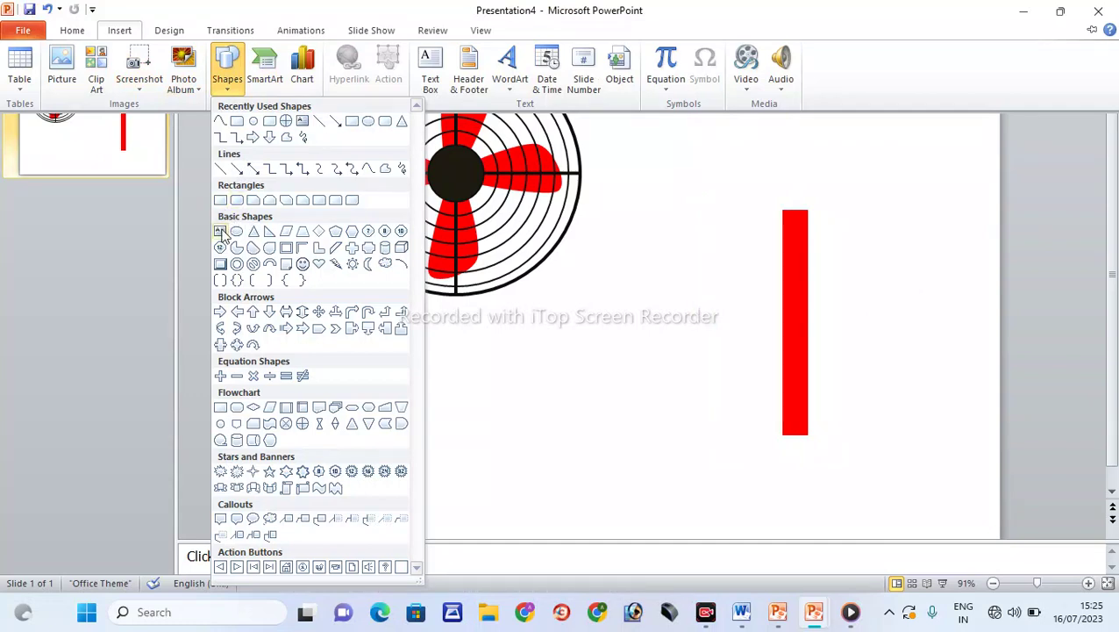
click(220, 230)
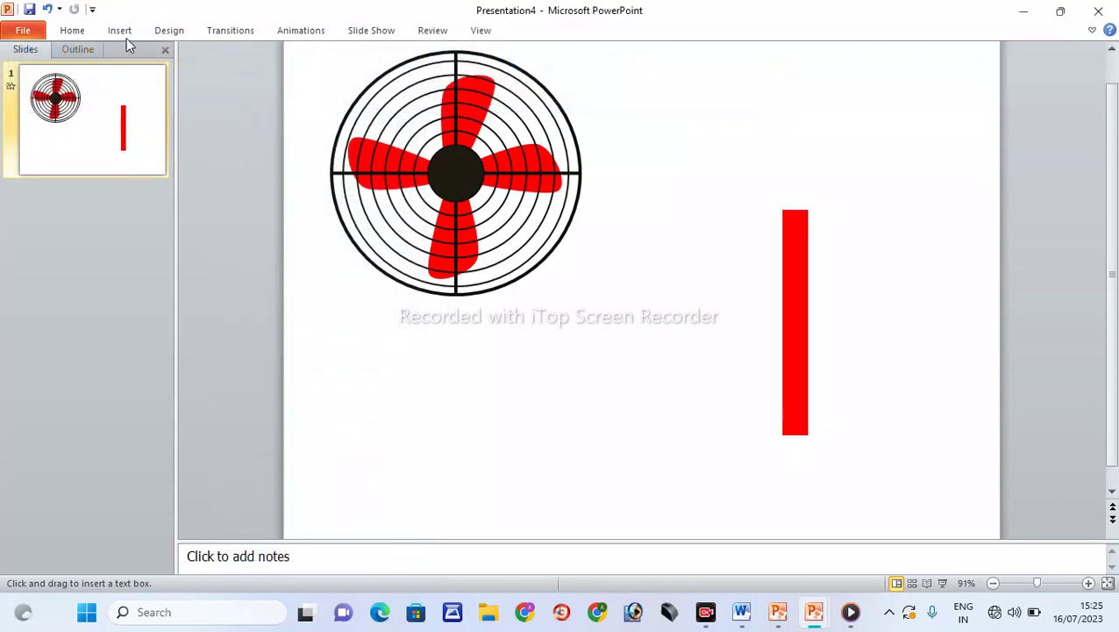
click(125, 40)
click(227, 79)
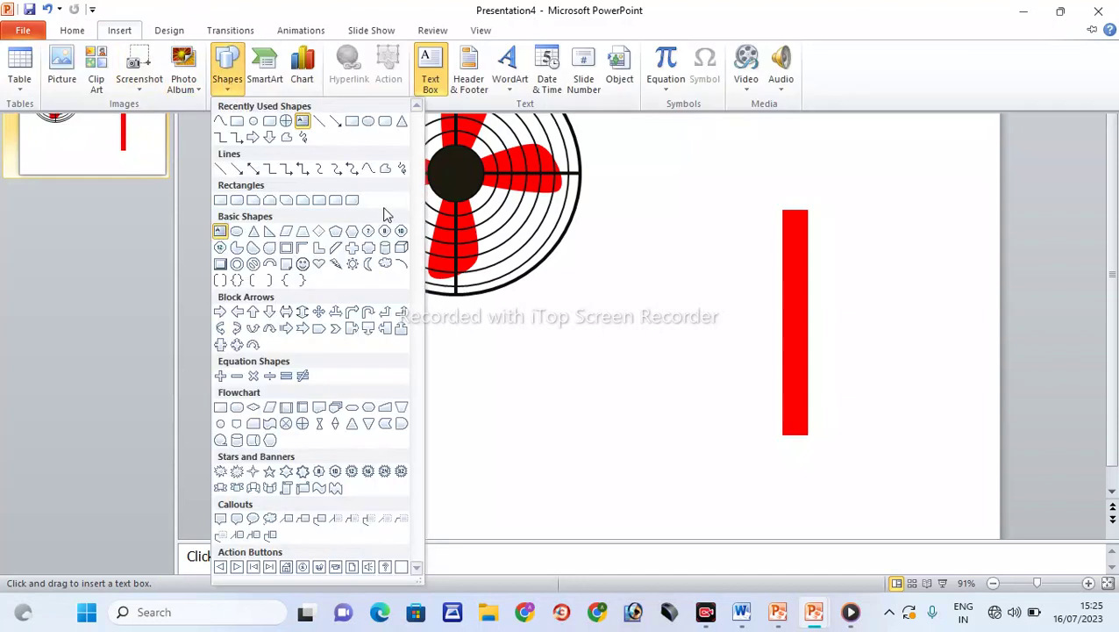
click(391, 127)
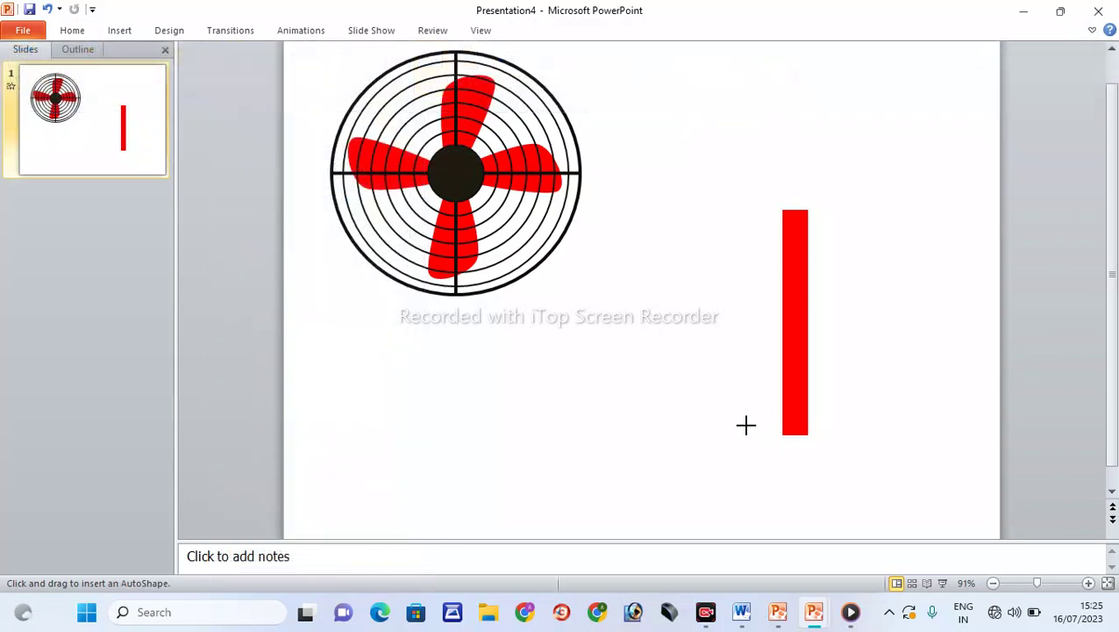
drag(746, 425, 878, 497)
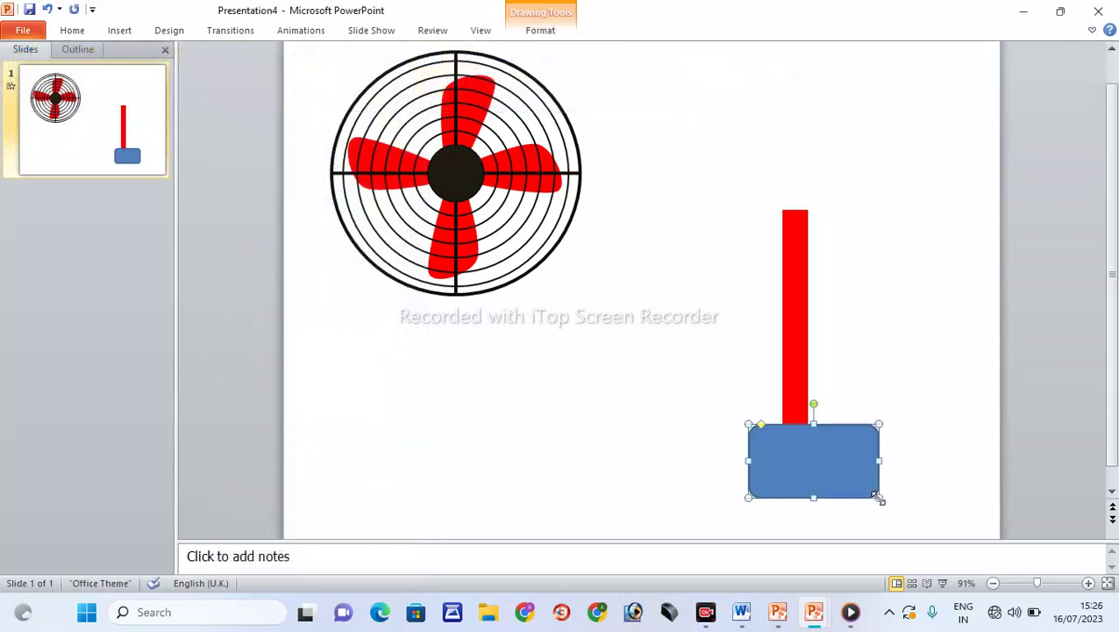
key(Left)
key(Left)
key(Left)
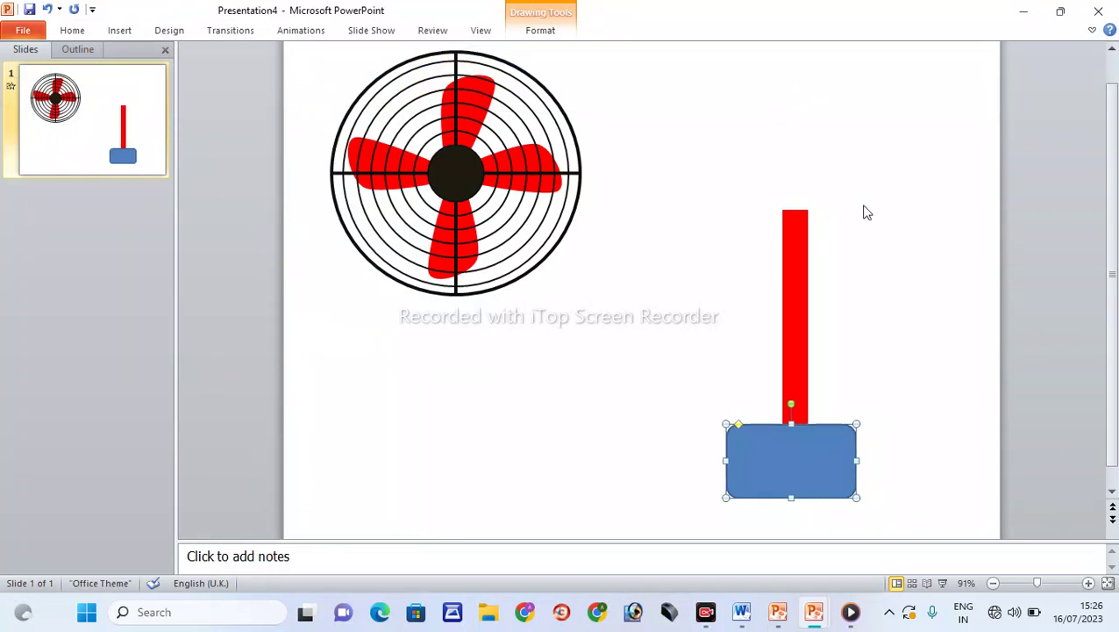
click(543, 33)
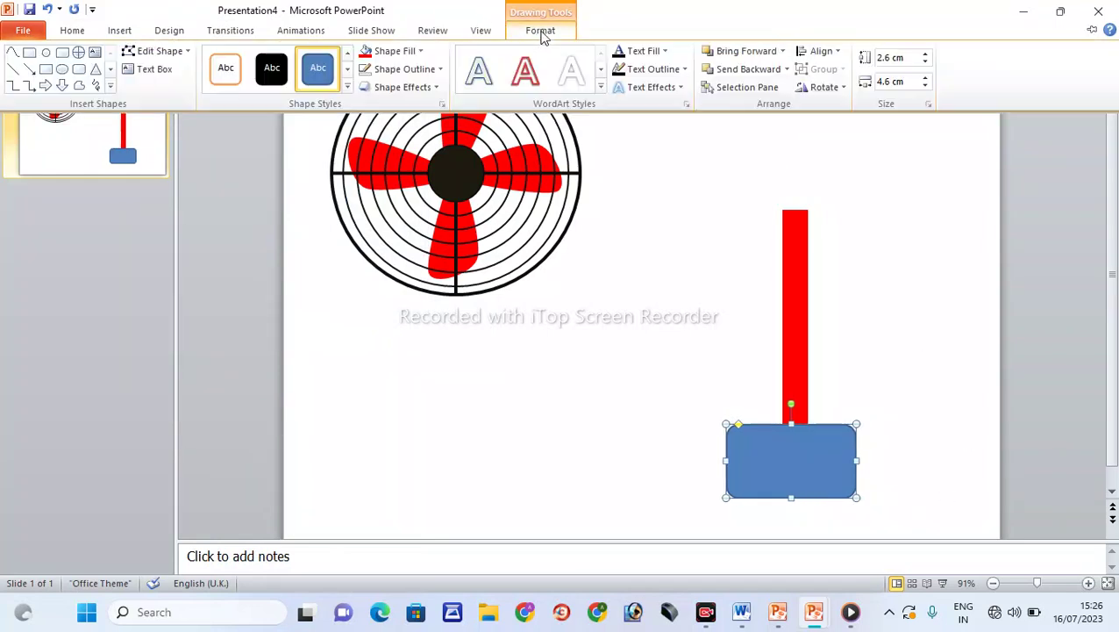
click(370, 53)
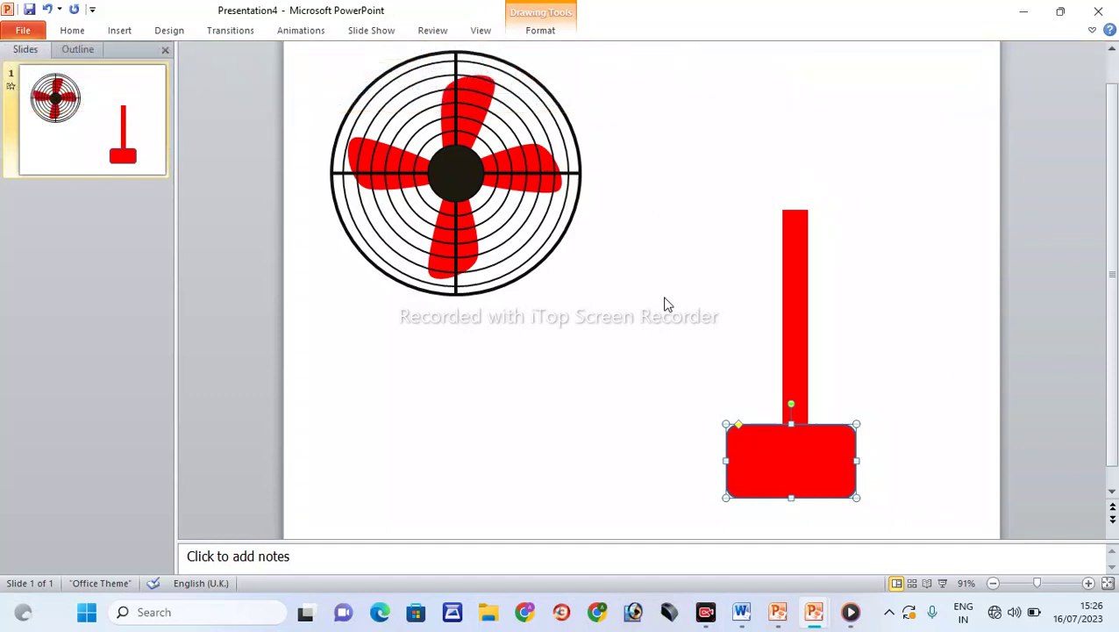
key(Right)
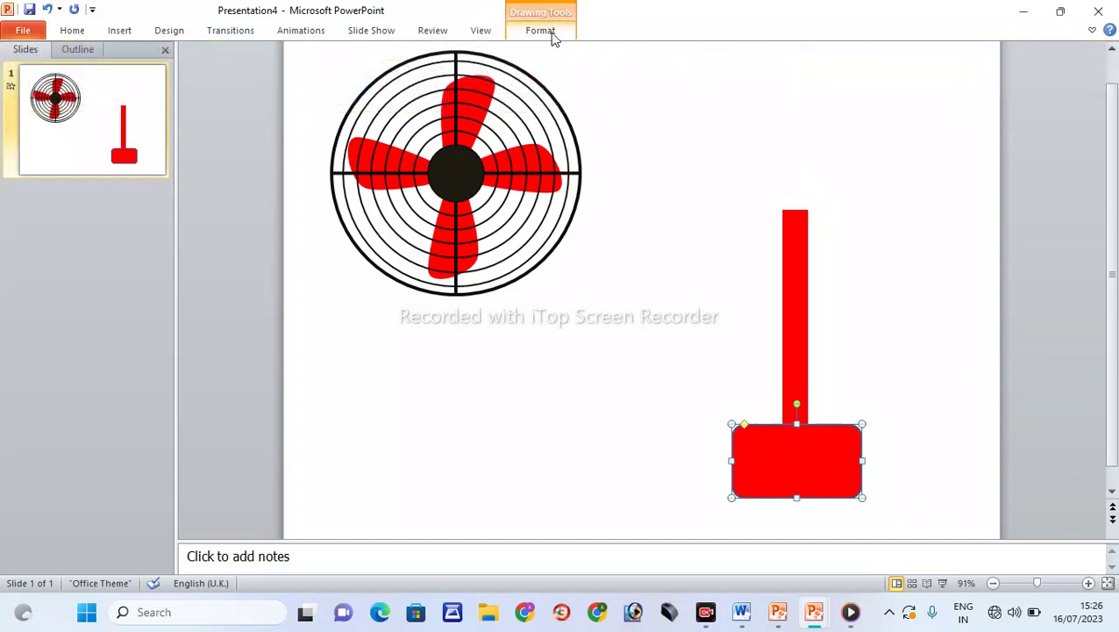
Step: Give the red base a Cool Slant bevel
click(551, 35)
key(Escape)
click(717, 280)
click(808, 464)
click(551, 31)
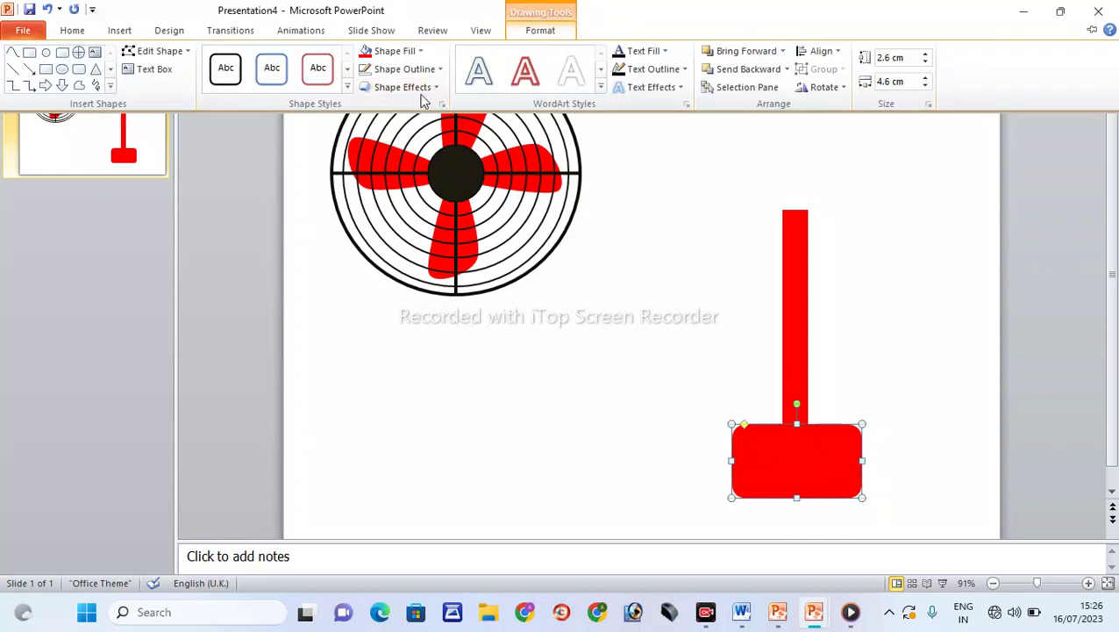
click(427, 93)
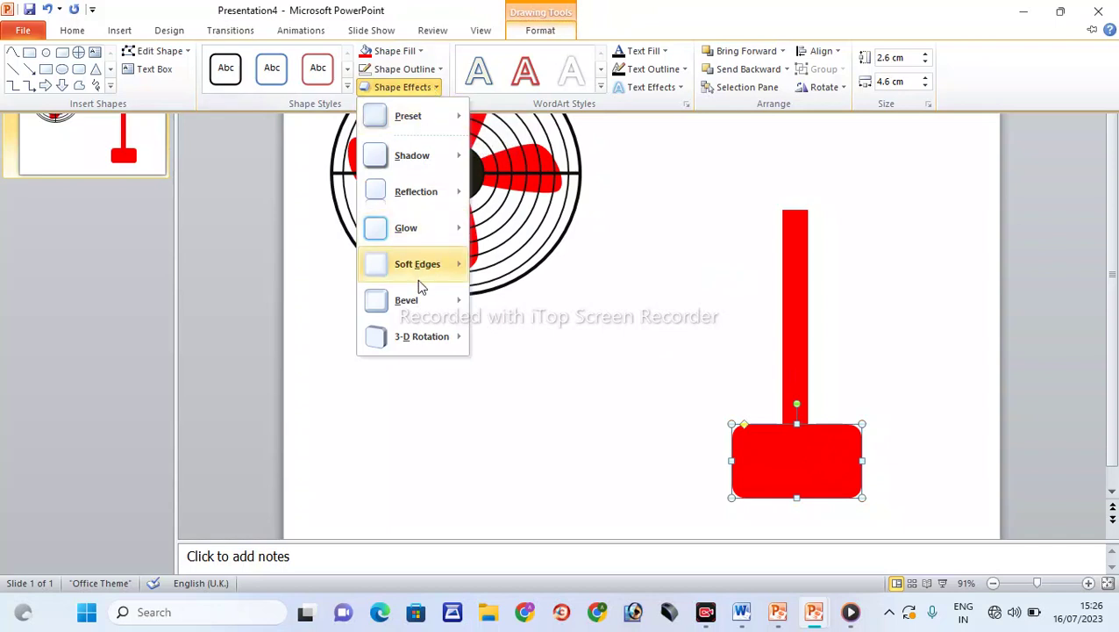
mouse_move(417, 279)
mouse_move(420, 301)
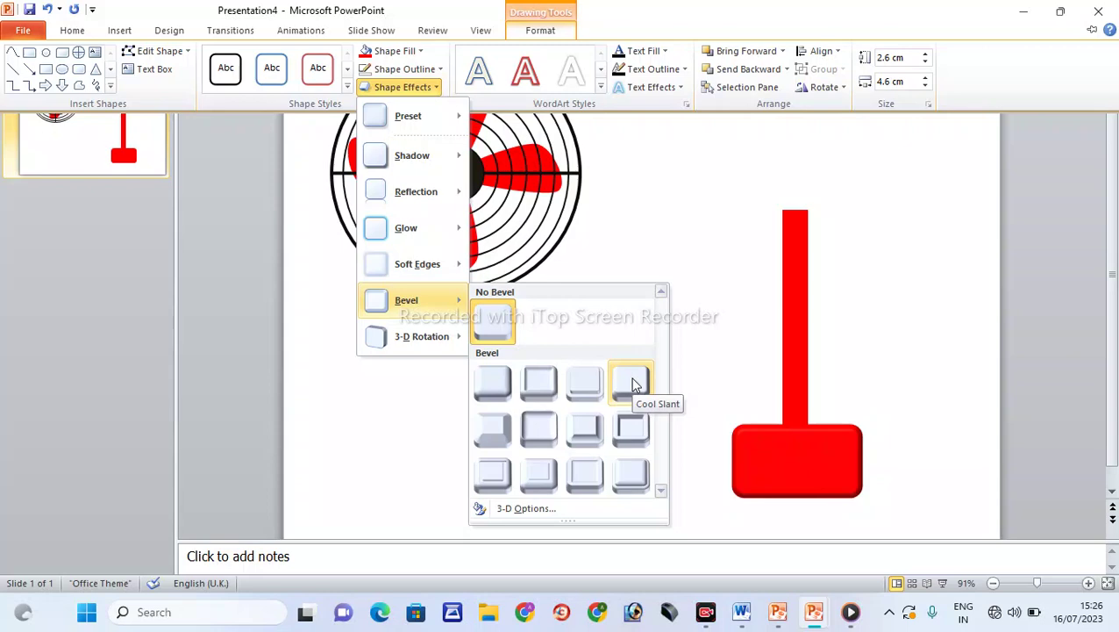
click(633, 382)
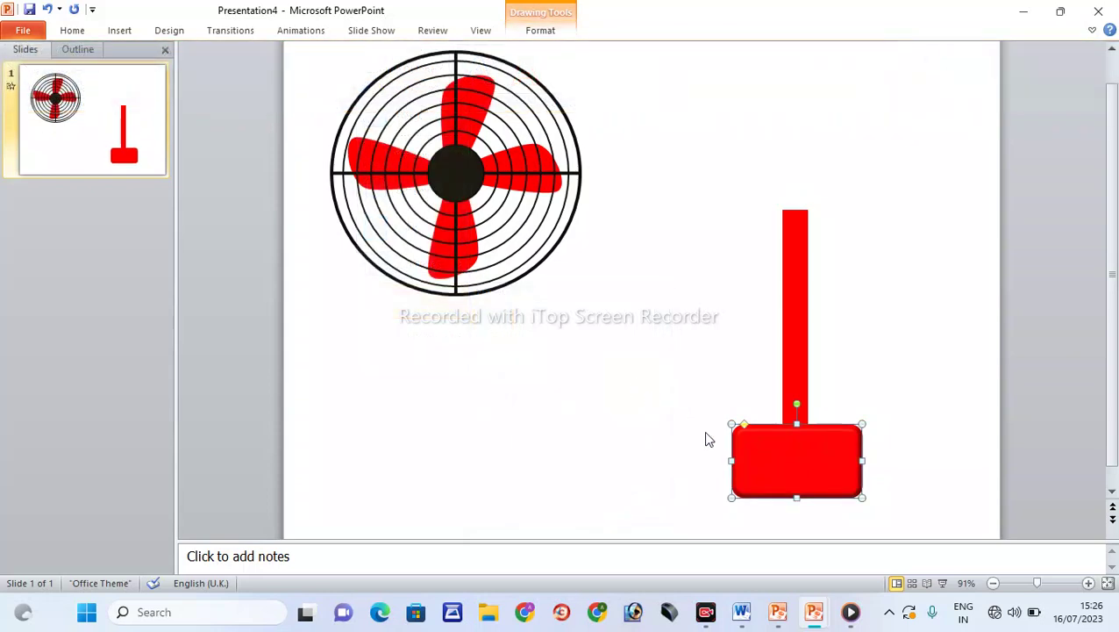
right_click(801, 462)
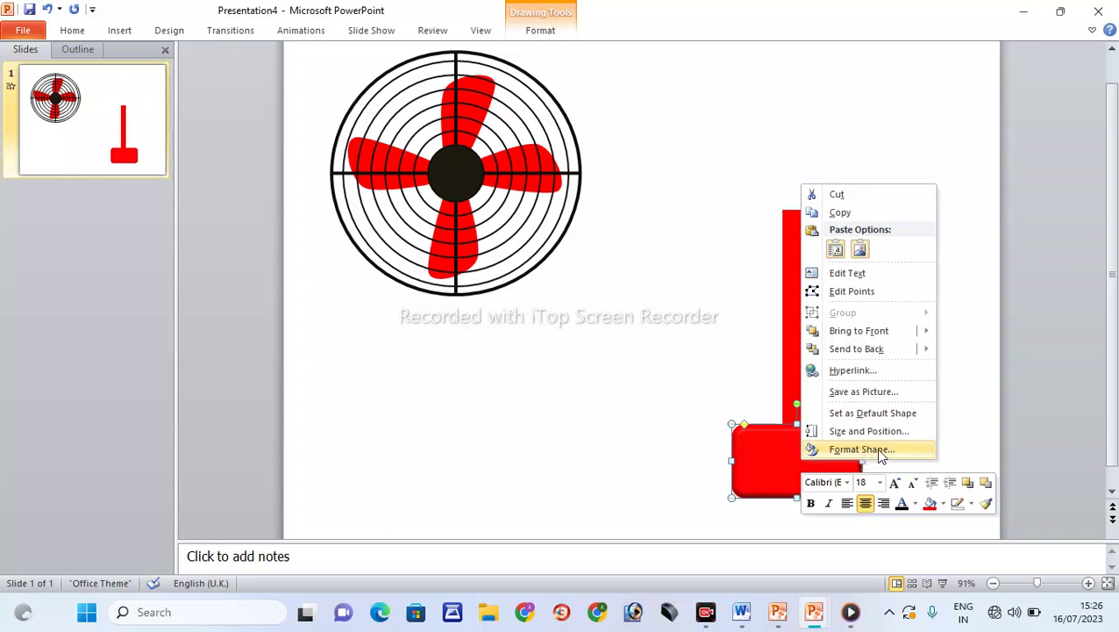
Step: Apply the Perspective Relaxed 3-D rotation preset to the red base
click(881, 450)
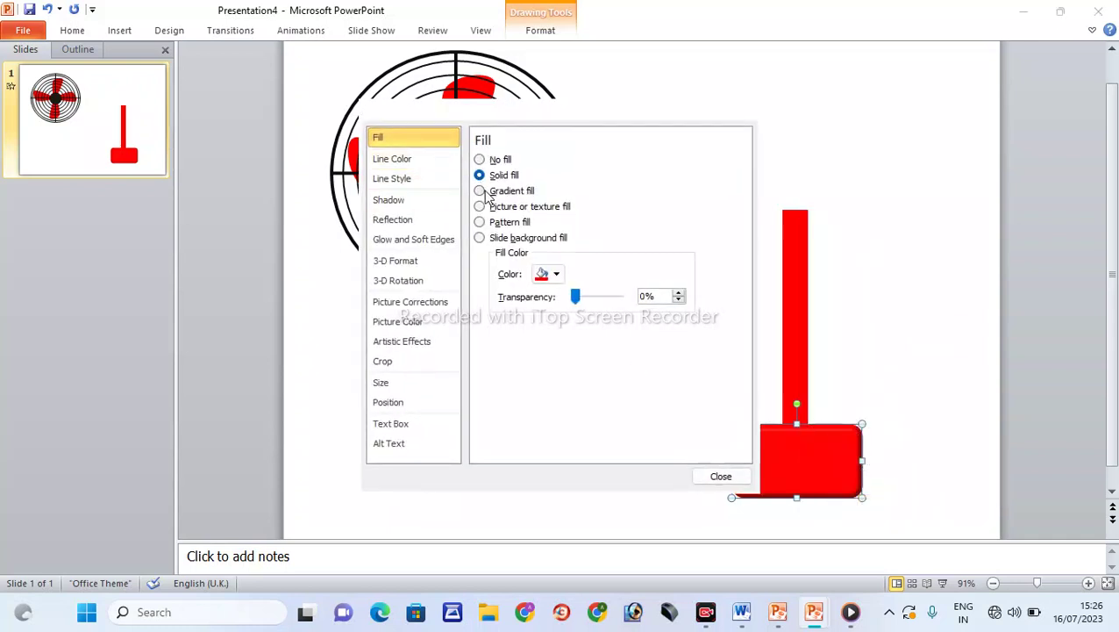
click(410, 281)
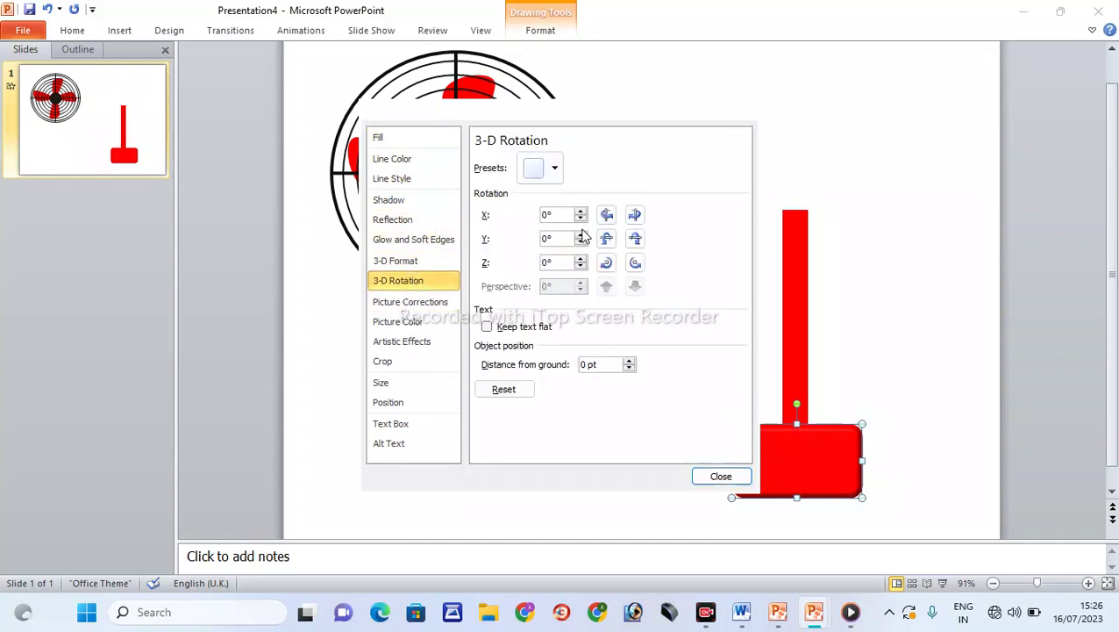
click(552, 168)
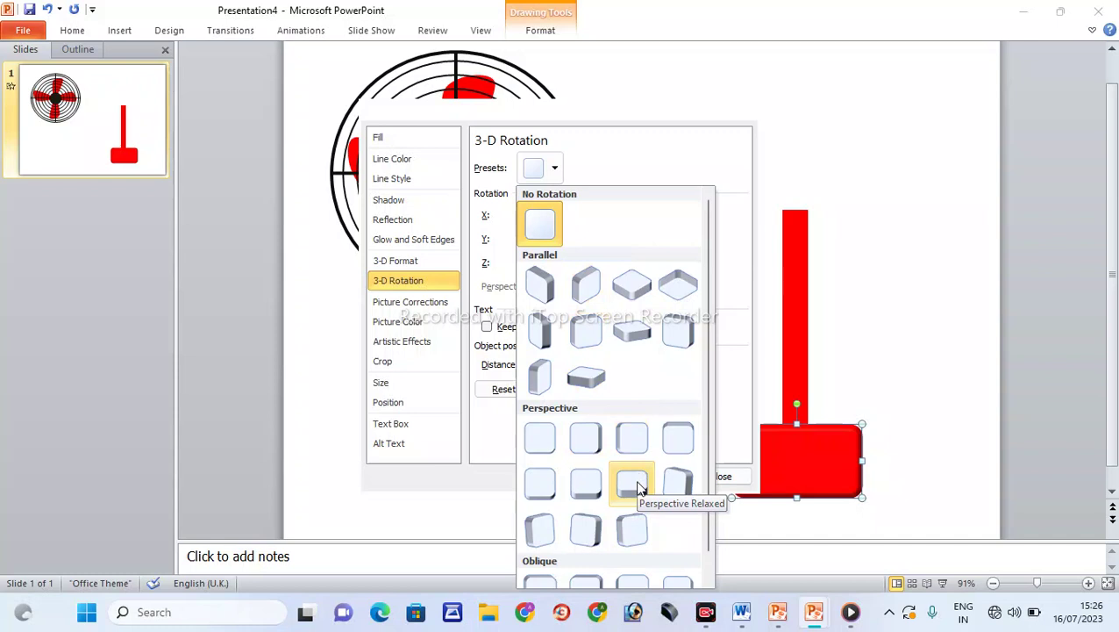
click(638, 489)
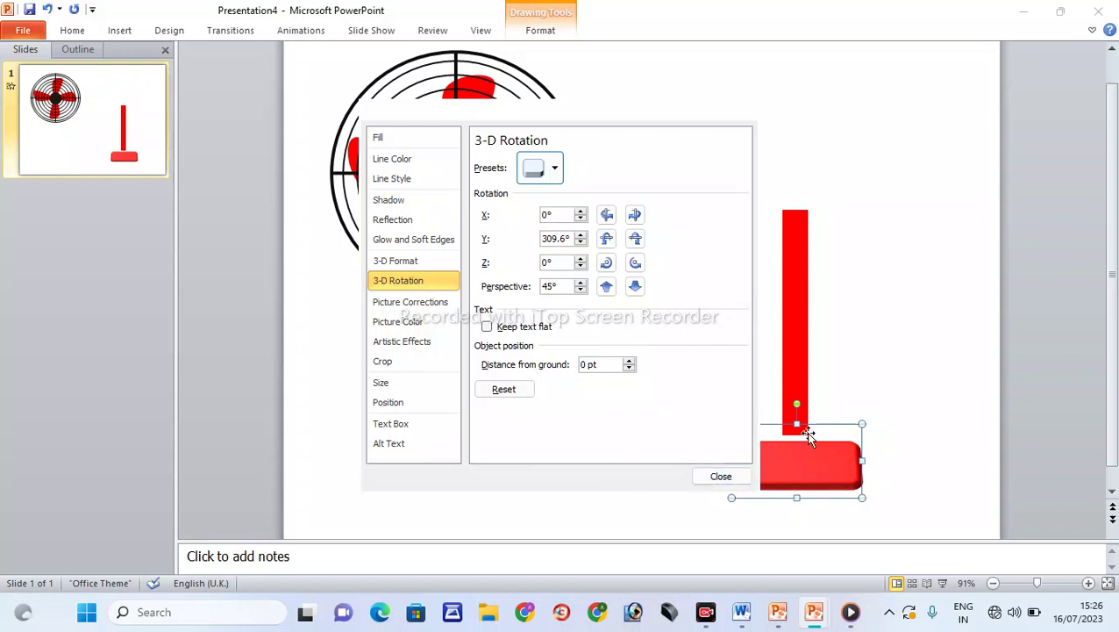
click(716, 476)
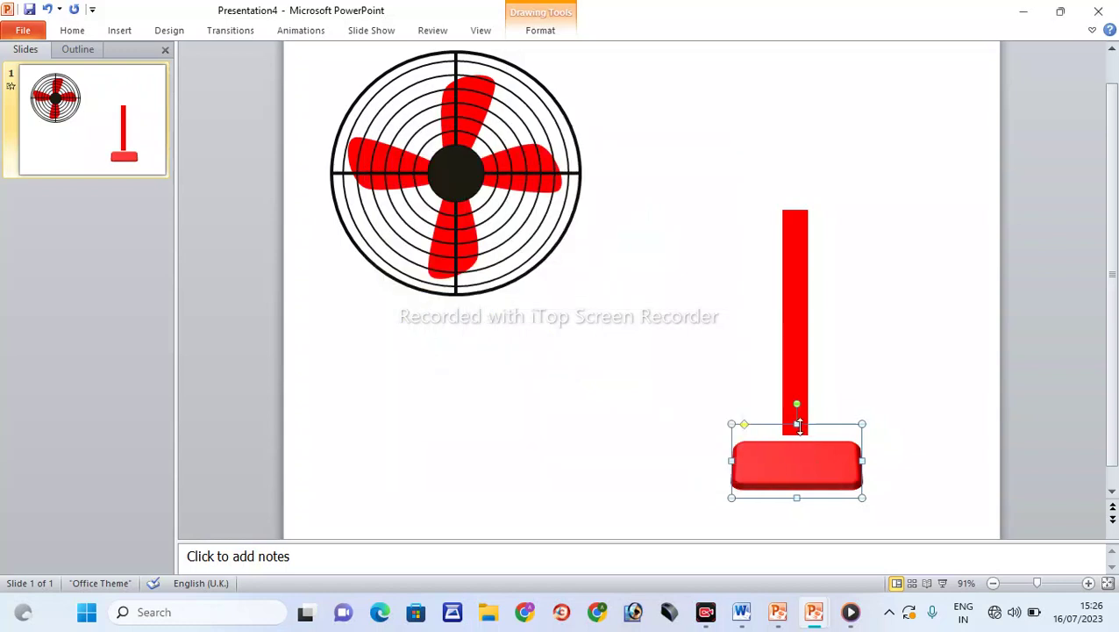
Step: Nudge the base up so the pole rests on it
drag(798, 425, 800, 422)
key(Up)
key(Up)
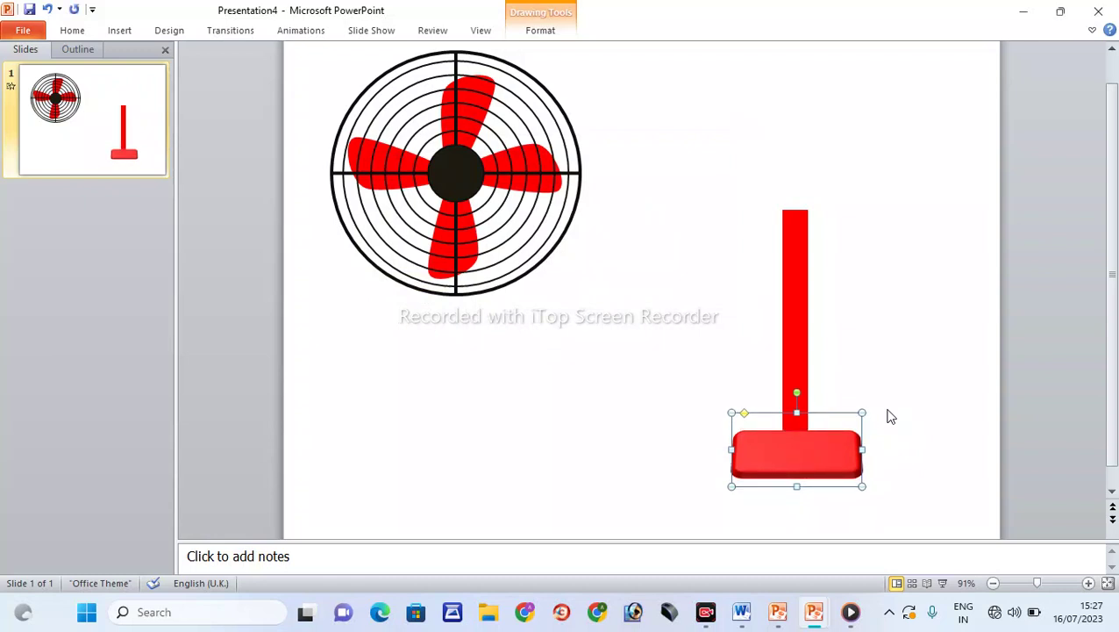
click(870, 300)
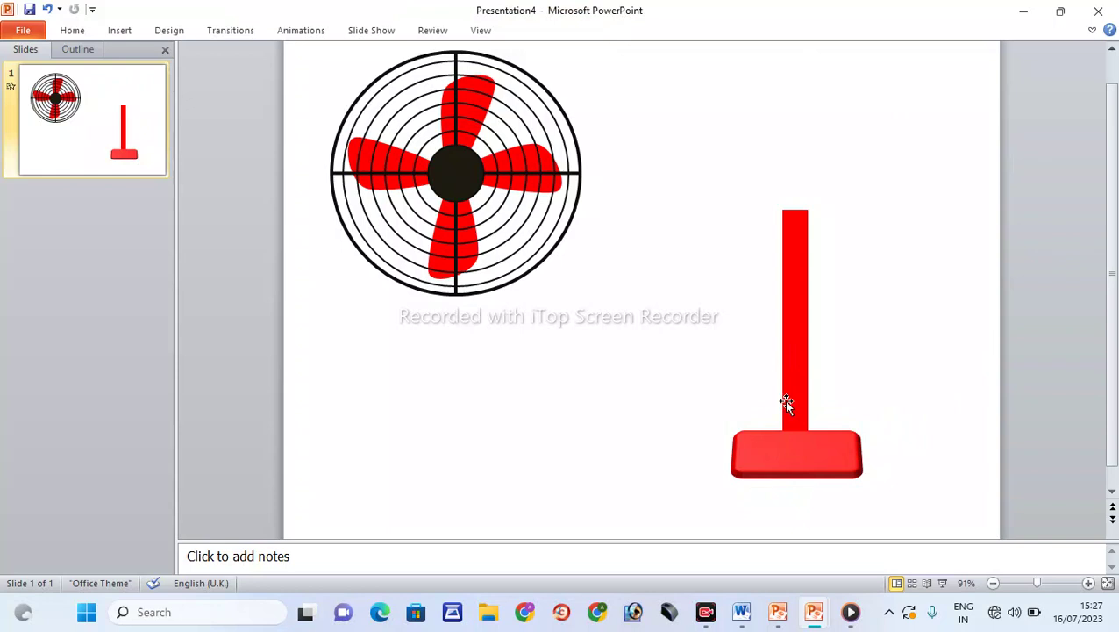
click(1056, 583)
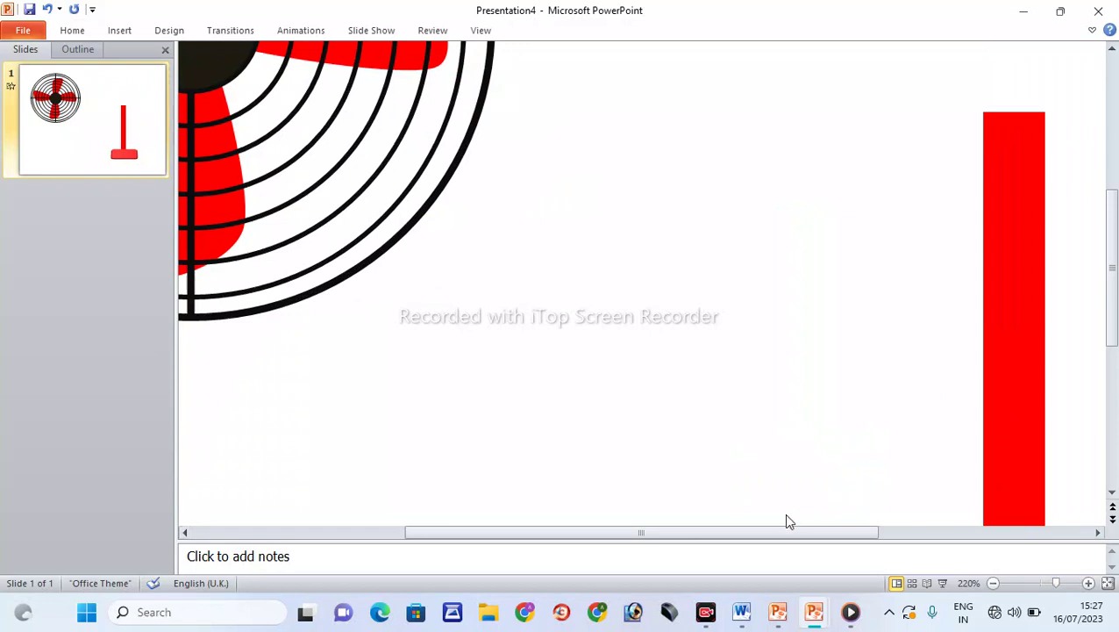
Step: Zoom to 220% and scroll down to inspect the pole and bevelled base
drag(775, 532, 973, 552)
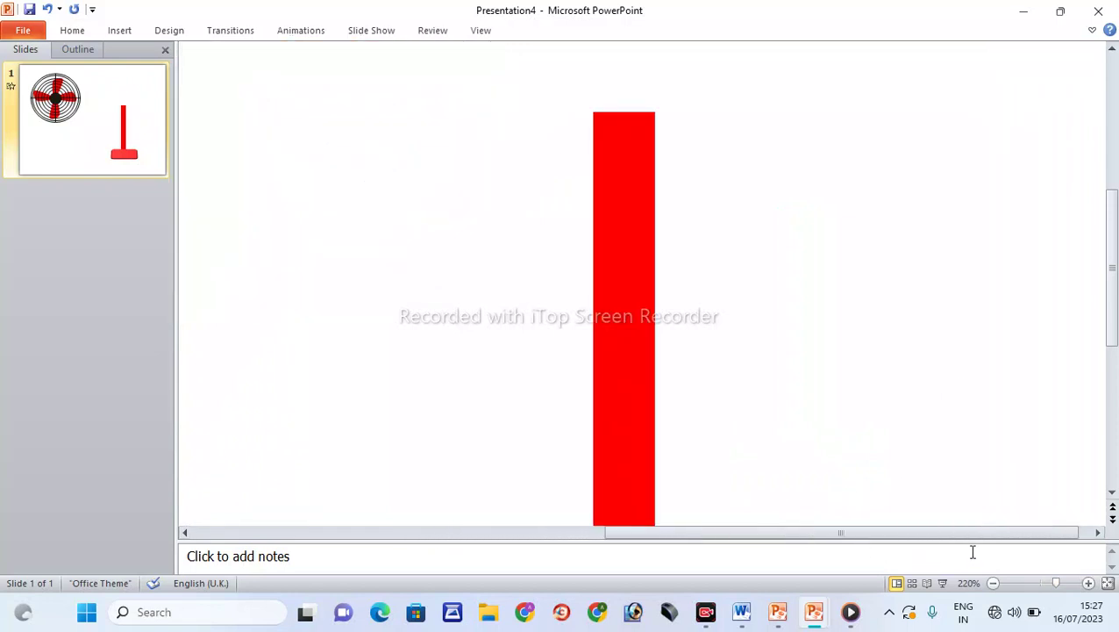
scroll(760, 237, down, 5)
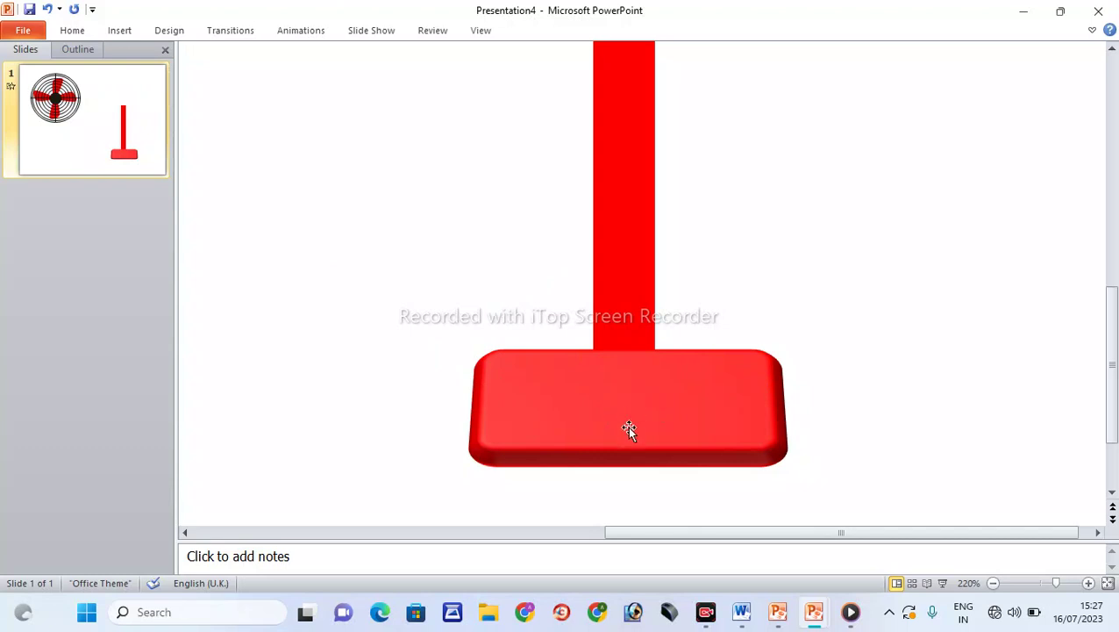
click(120, 30)
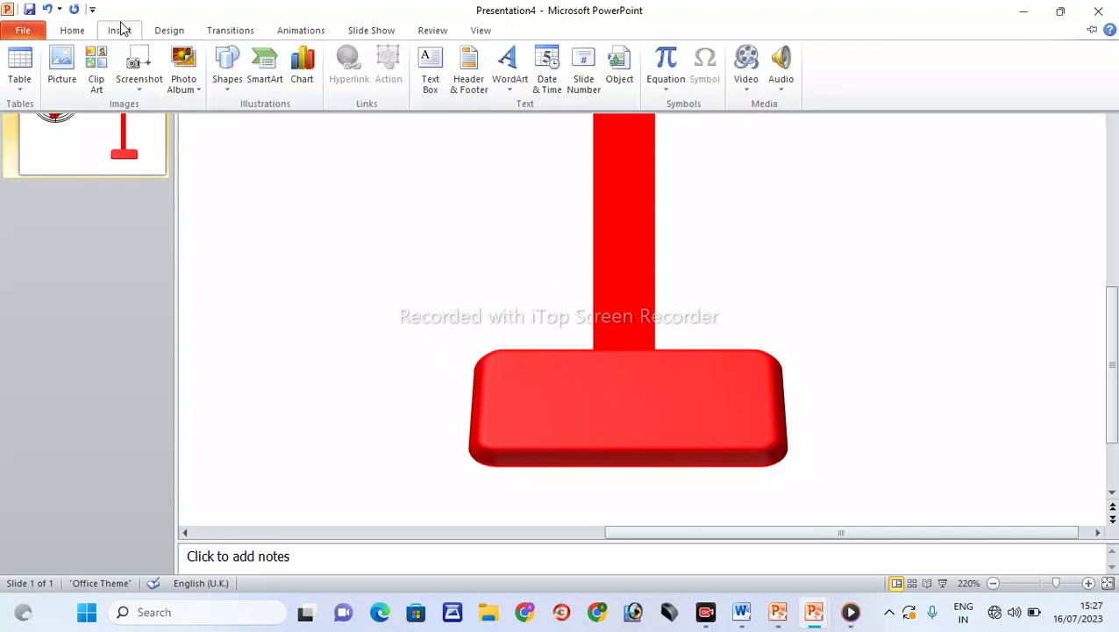
Step: Draw a small rounded rectangle on the base's left side and type ON in it
click(240, 79)
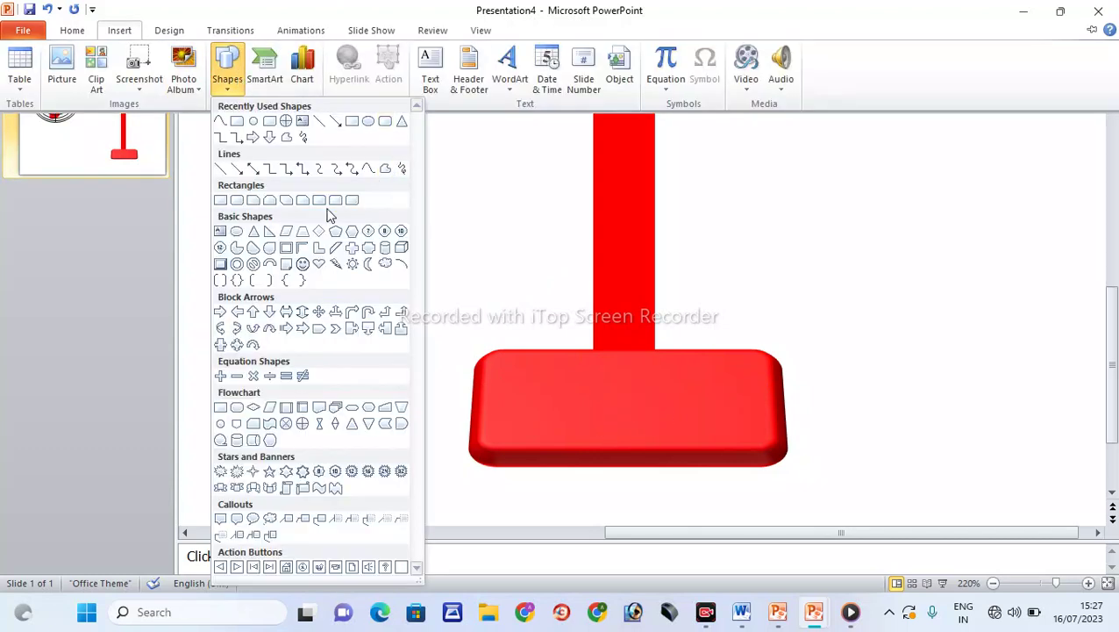
click(383, 125)
drag(497, 372, 592, 416)
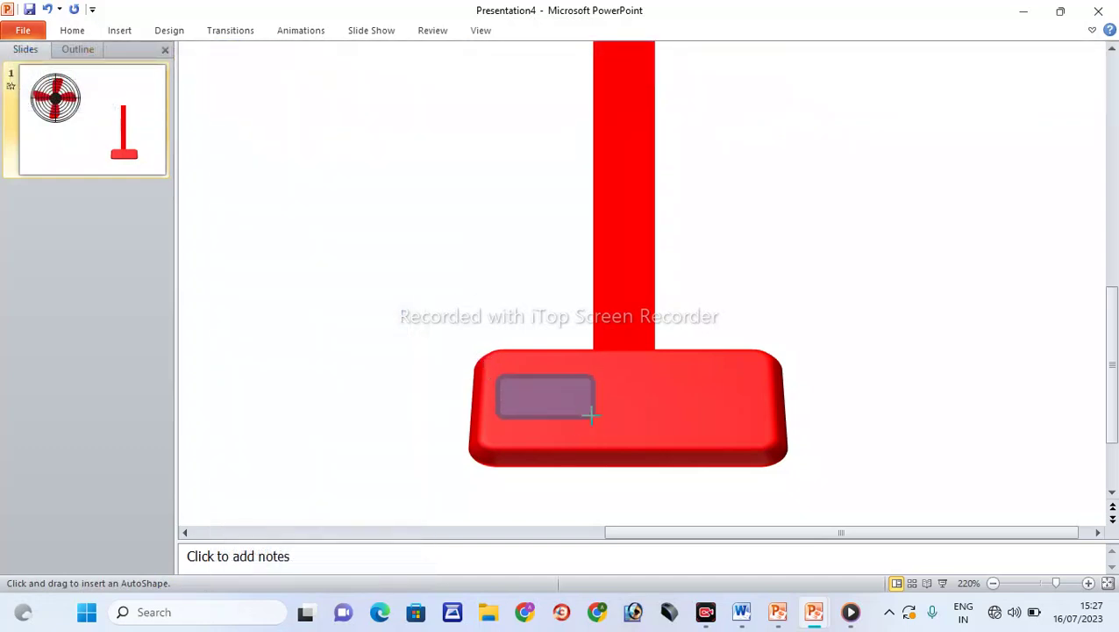
drag(592, 416, 594, 418)
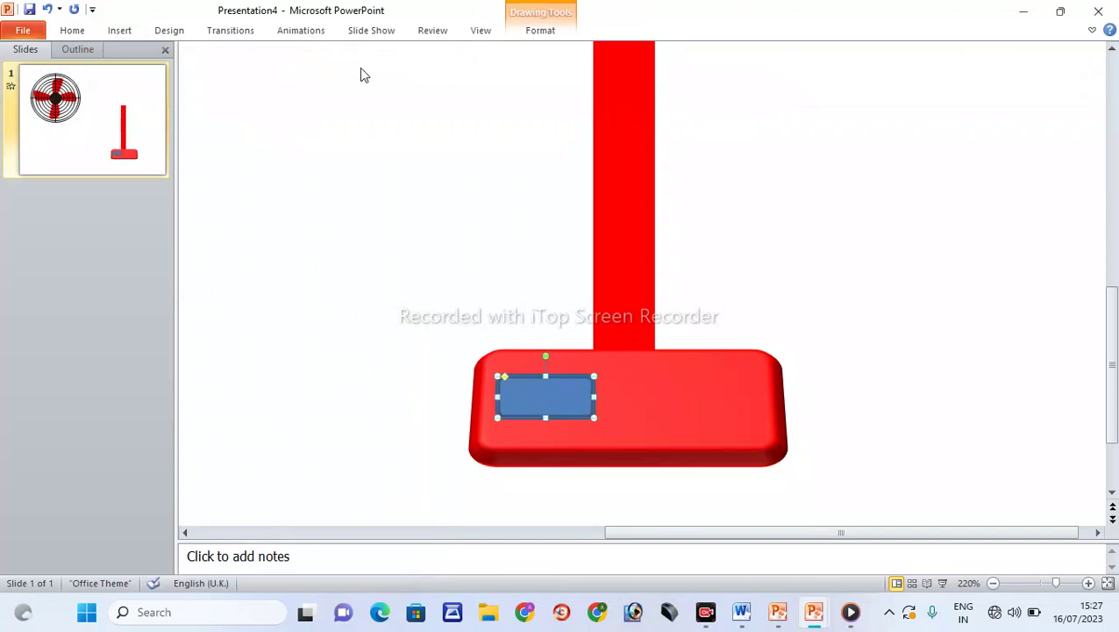
click(541, 32)
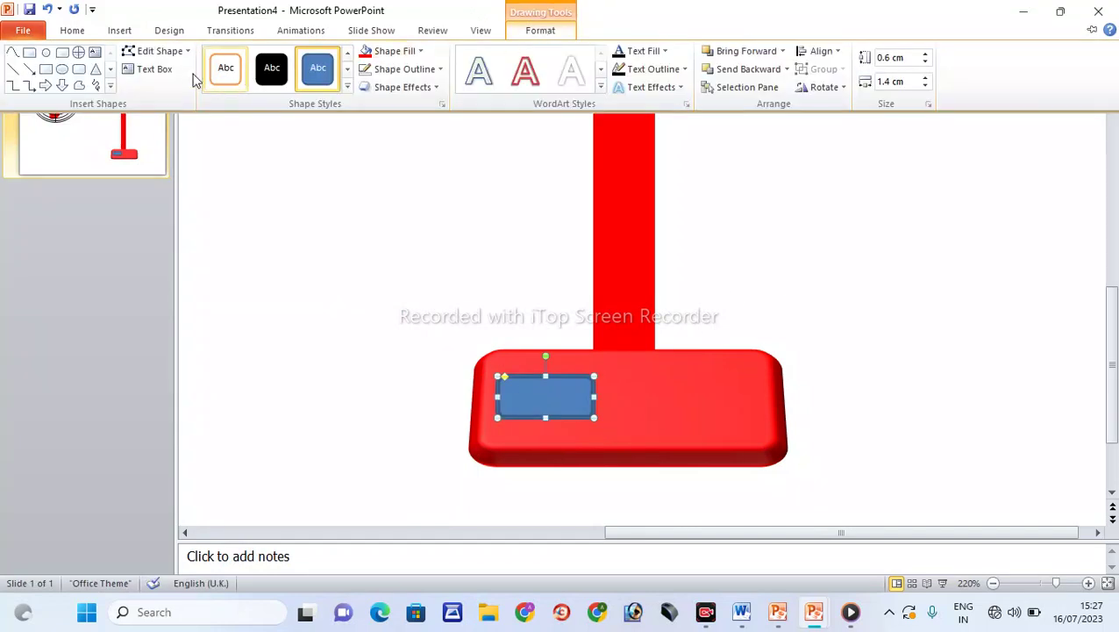
click(151, 69)
key(Escape)
text(ON)
Step: Fill the ON label light green and remove its outline
click(658, 409)
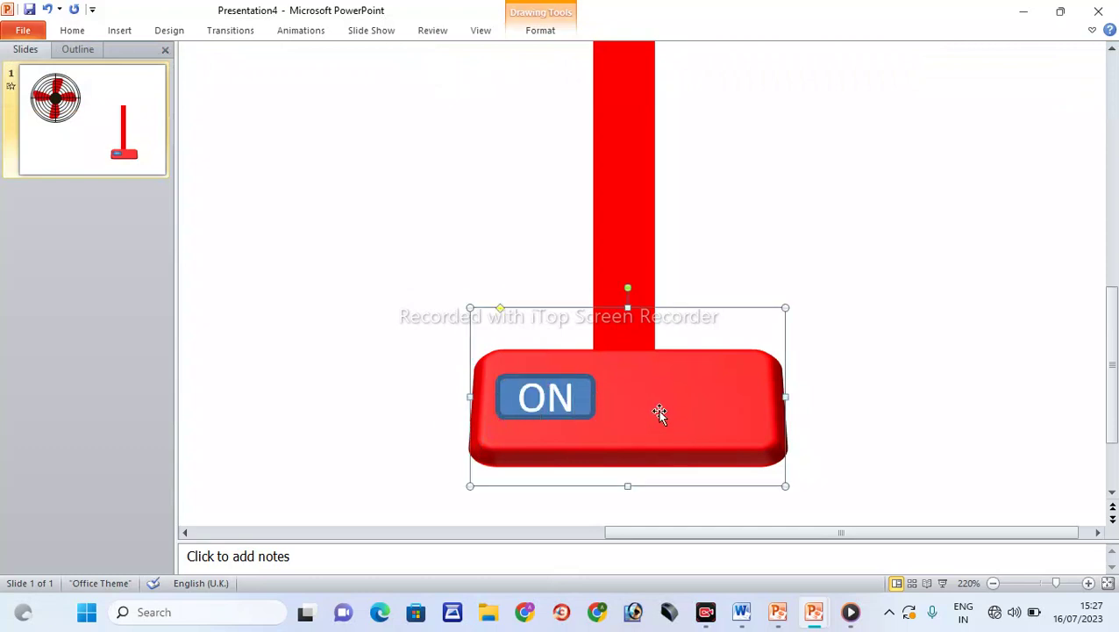
click(578, 399)
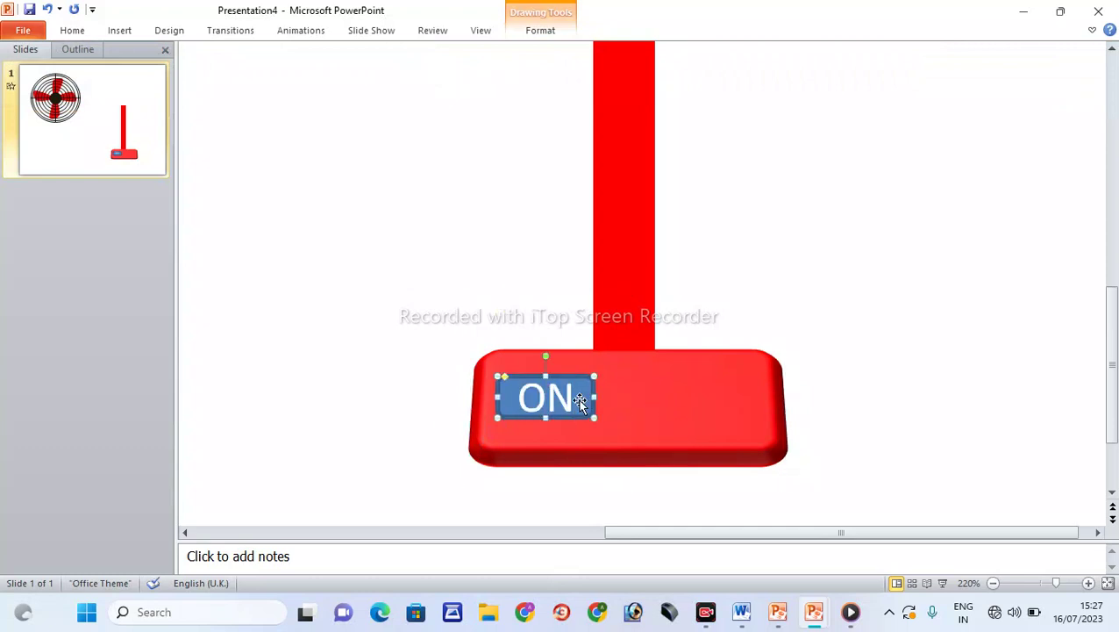
click(541, 32)
click(416, 51)
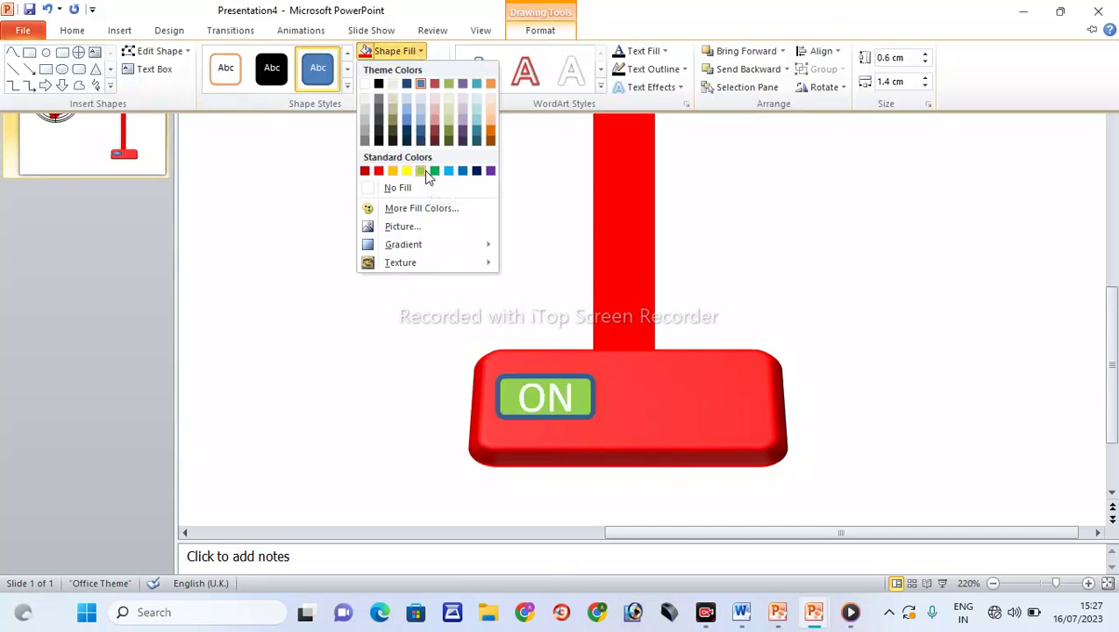
click(423, 170)
click(543, 34)
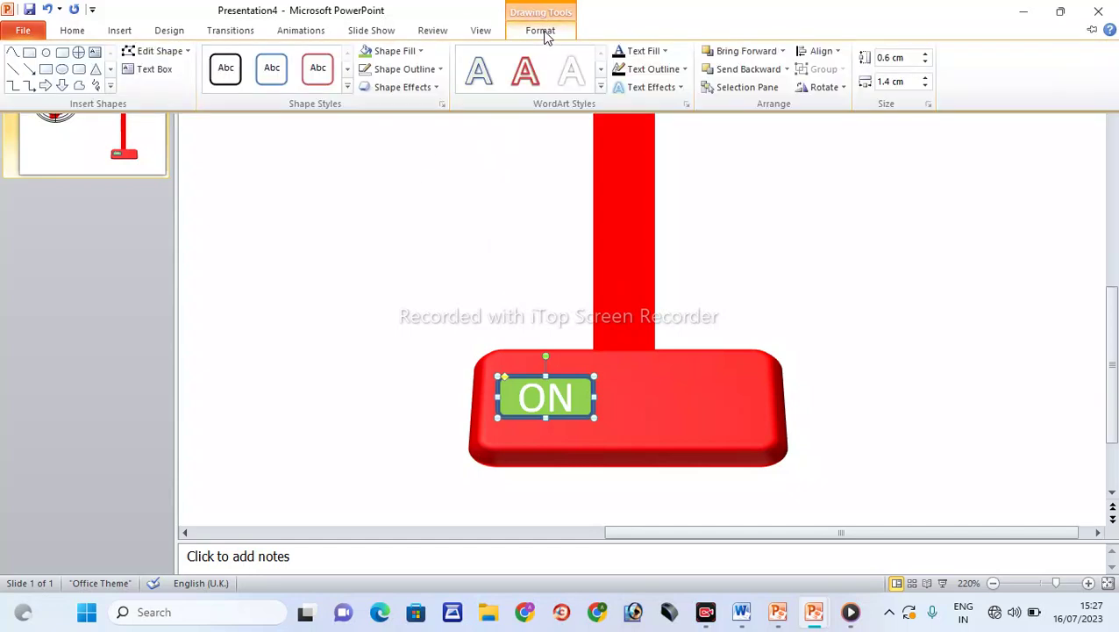
click(440, 69)
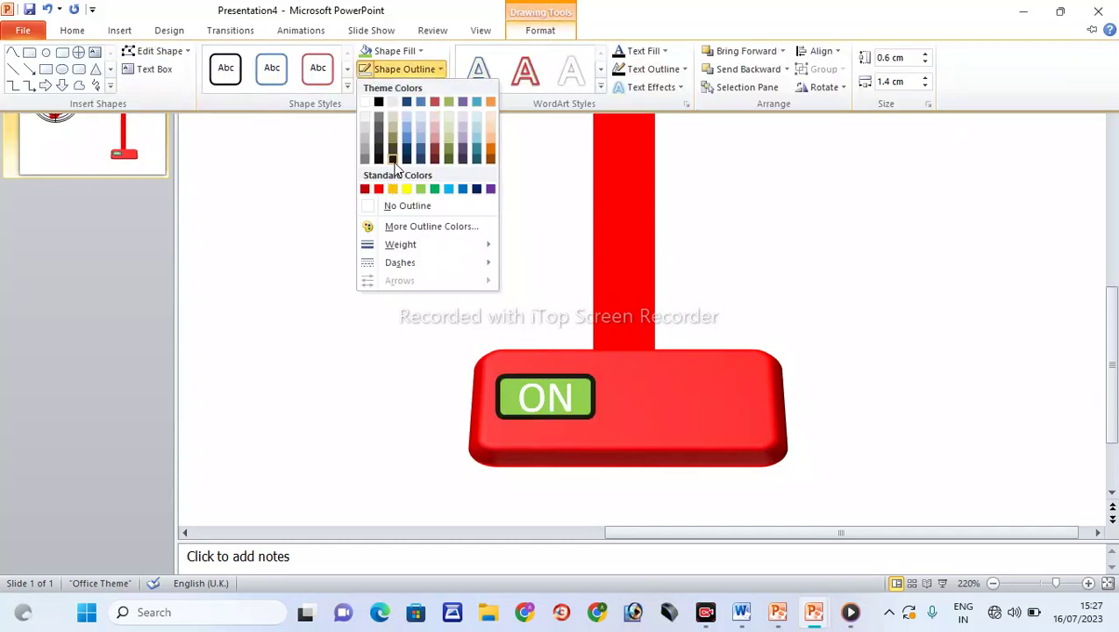
click(393, 214)
click(813, 266)
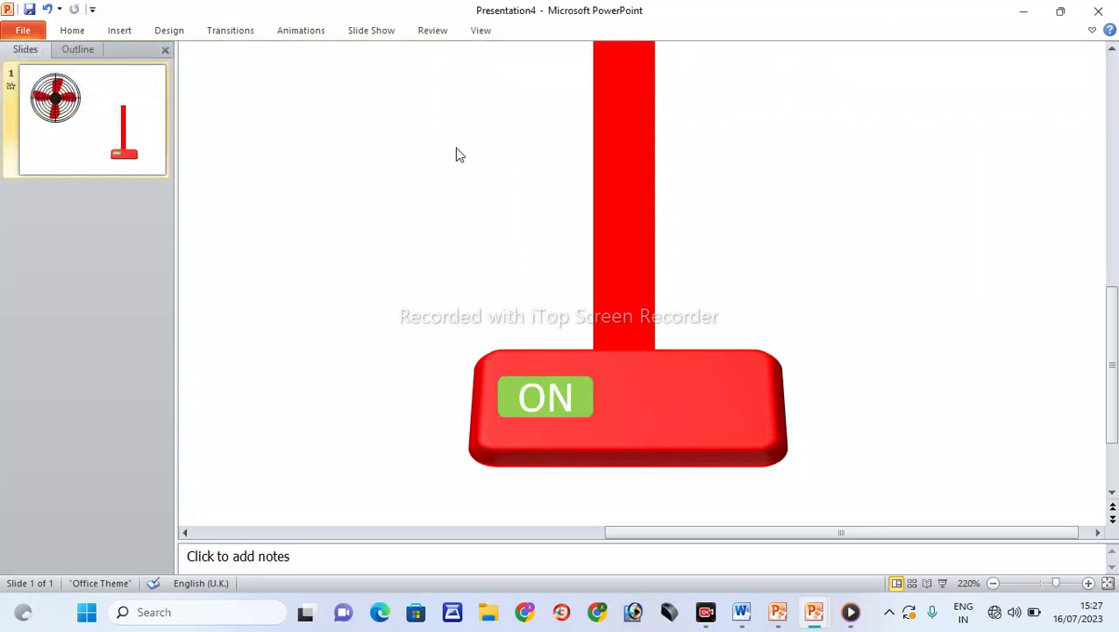
click(513, 386)
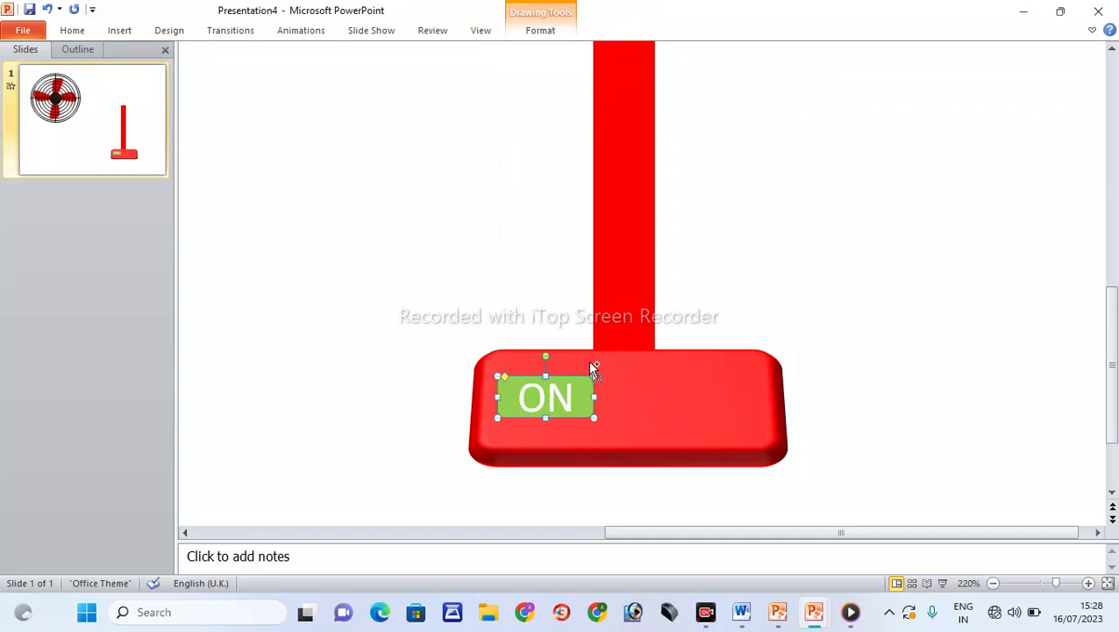
Step: Duplicate the ON label, move the copy right, retype it as OFF, and resize it
key(ctrl+v)
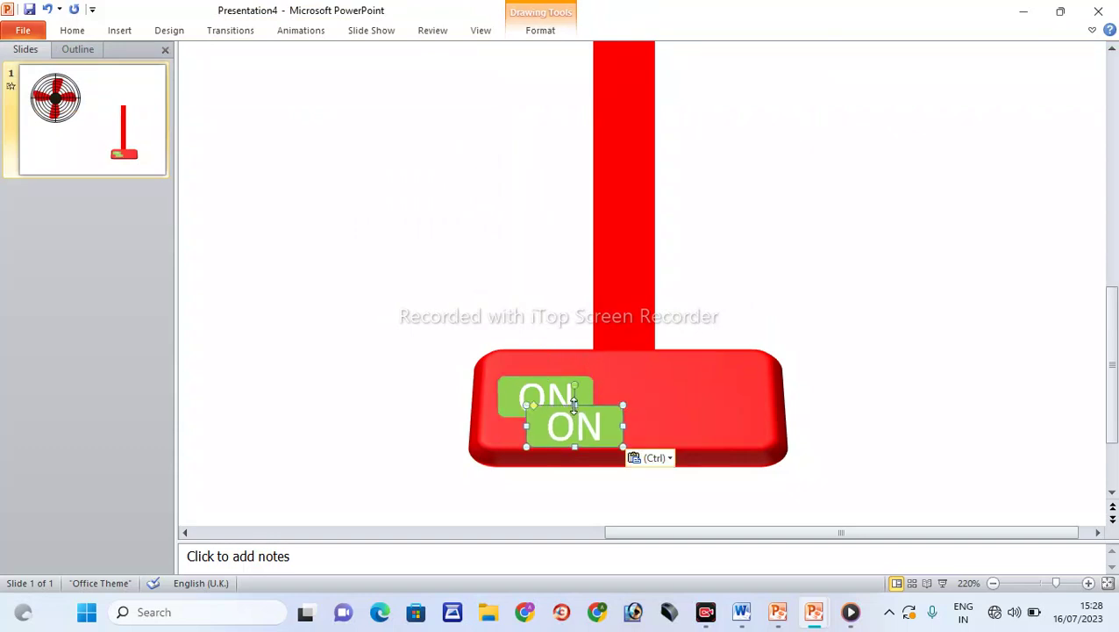
drag(575, 404, 575, 397)
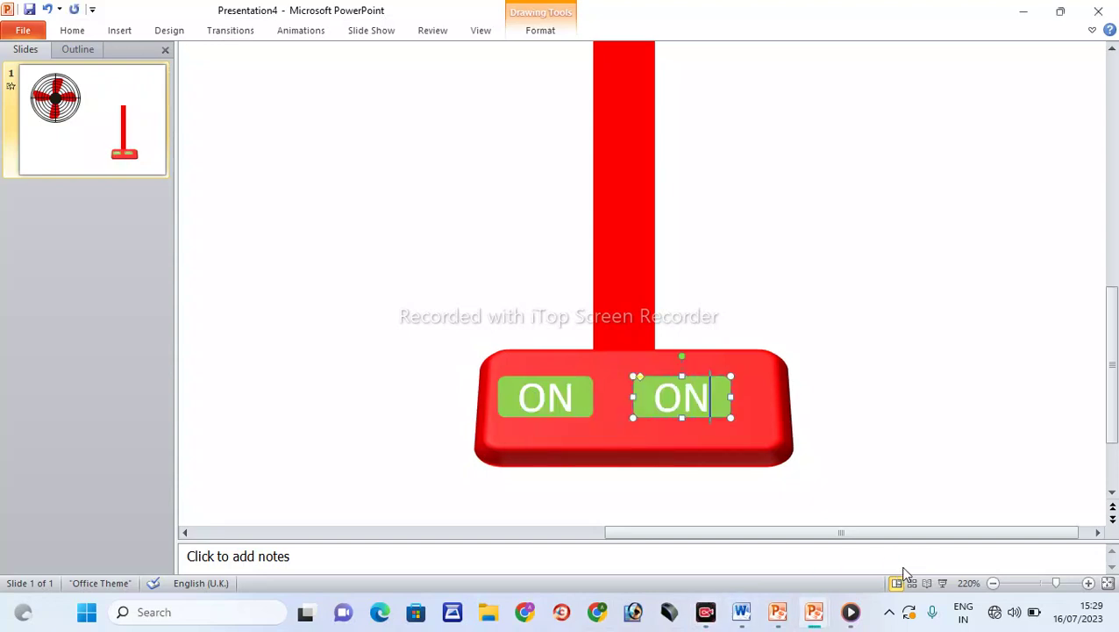
key(BackSpace)
key(BackSpace)
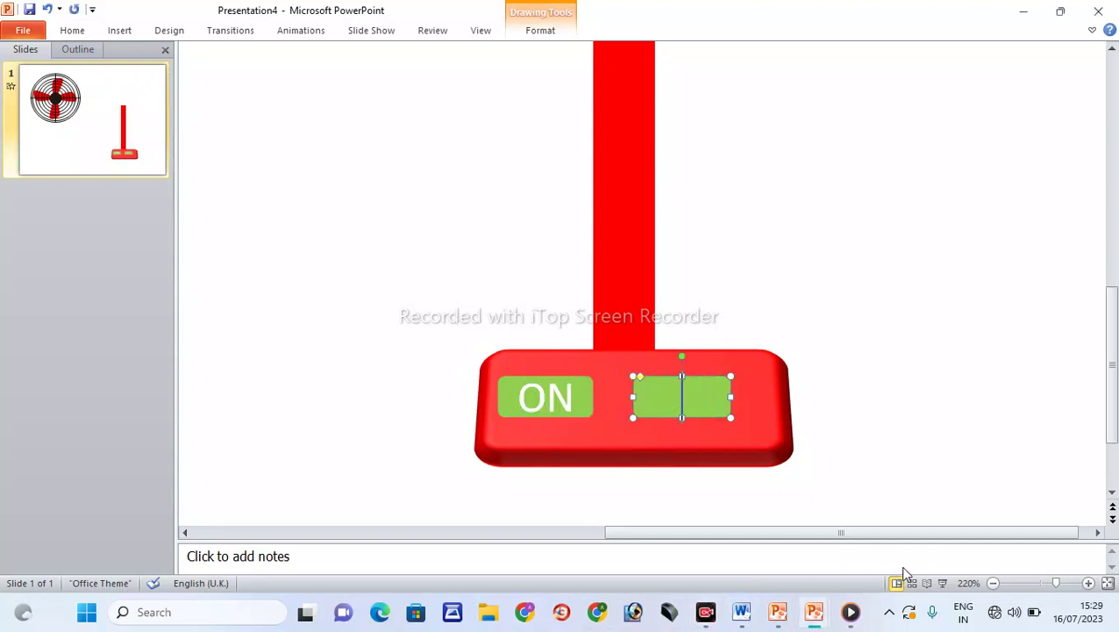
text(OFF)
key(BackSpace)
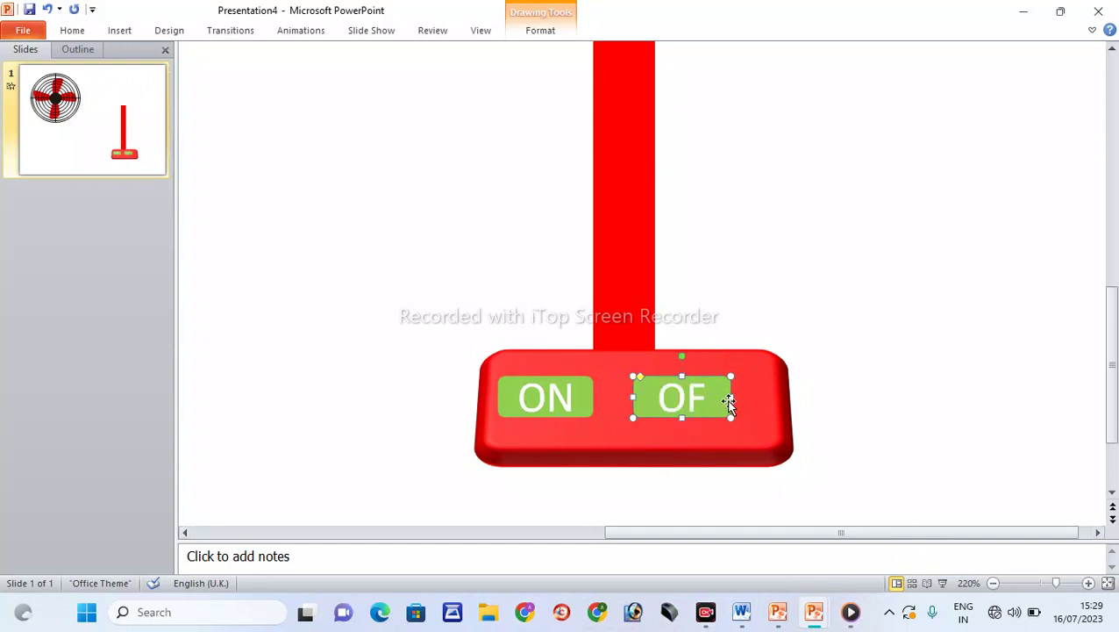
drag(731, 396, 759, 396)
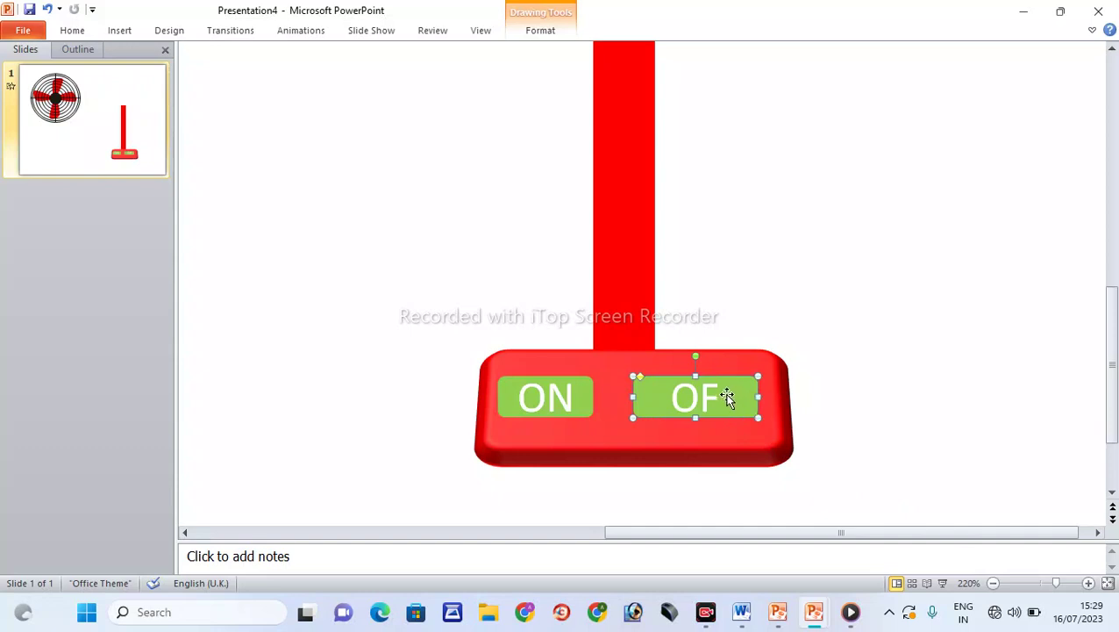
text(F)
drag(754, 398, 742, 398)
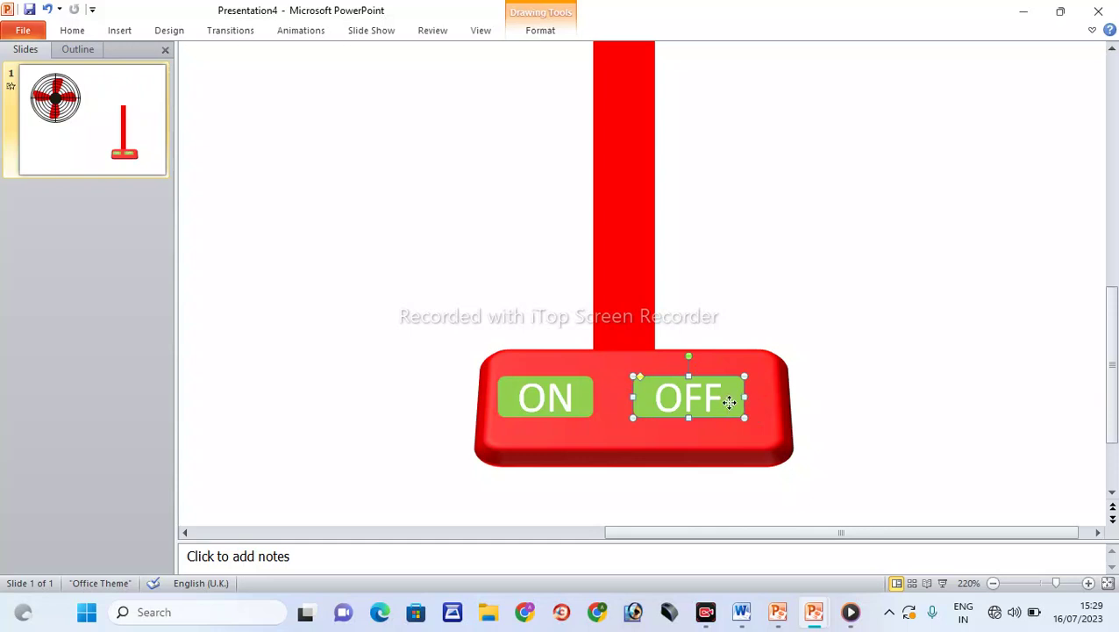
Step: Fill the OFF label dark red and give both OFF and ON black outlines
click(551, 31)
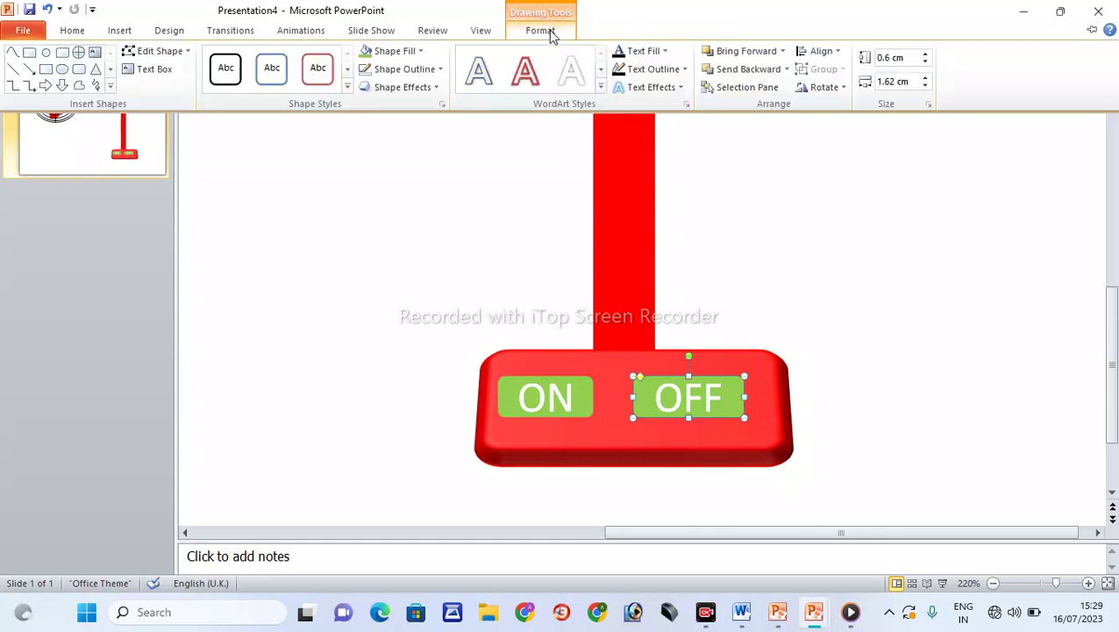
click(421, 53)
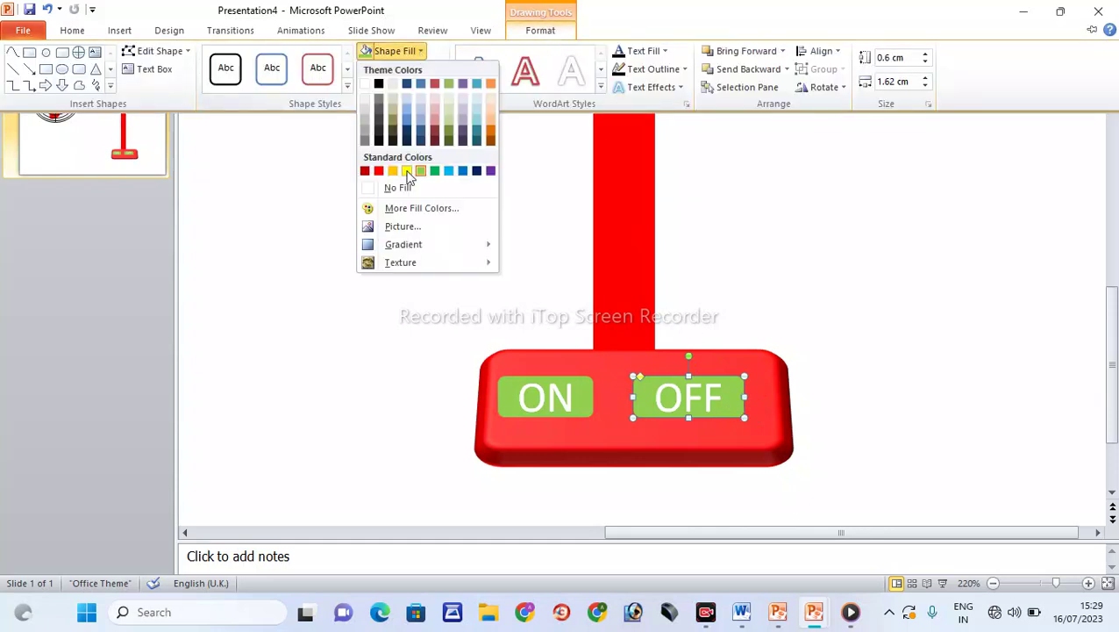
click(366, 172)
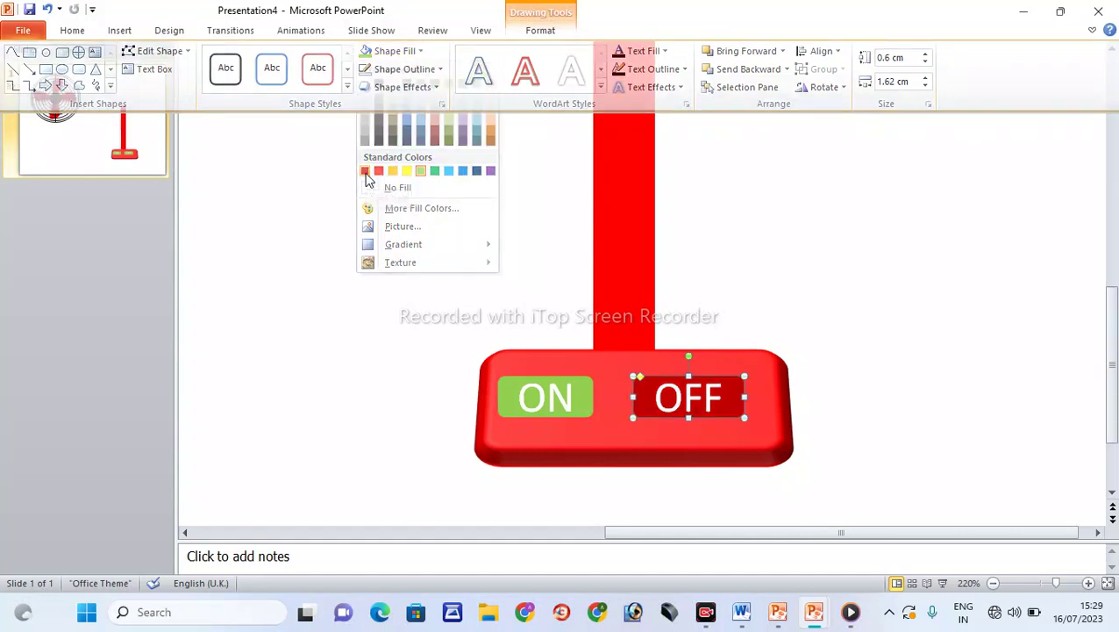
click(539, 30)
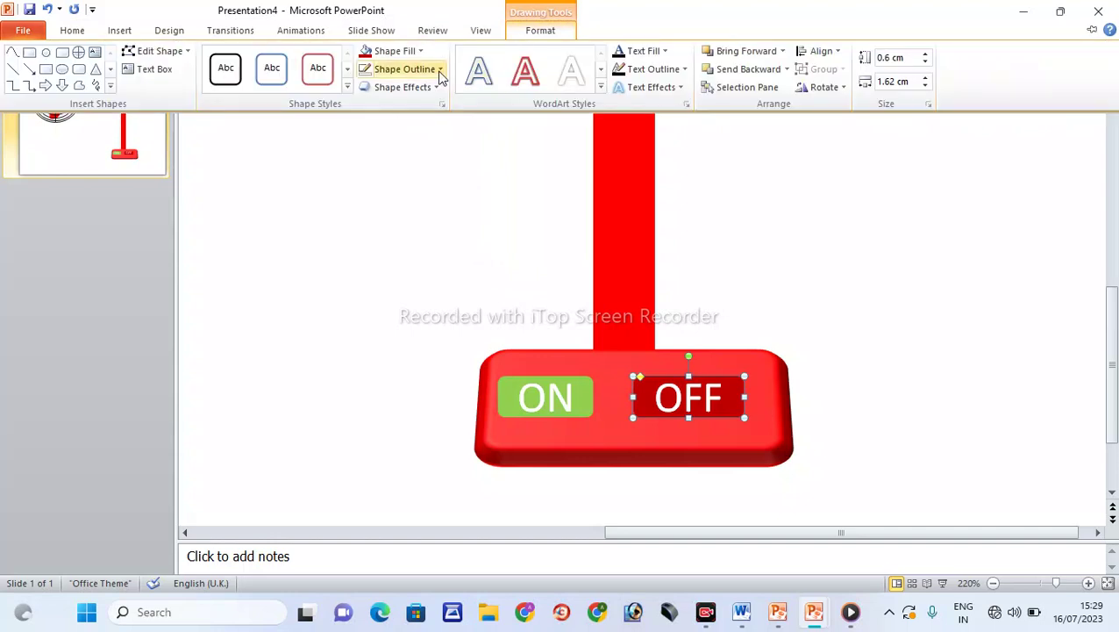
click(434, 69)
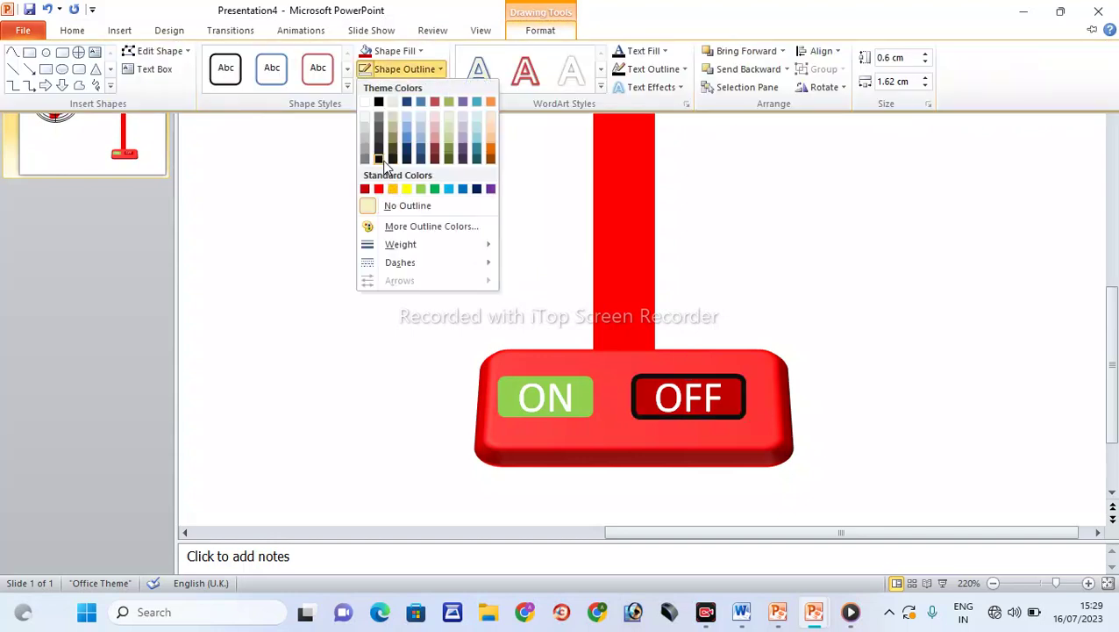
click(380, 160)
click(548, 397)
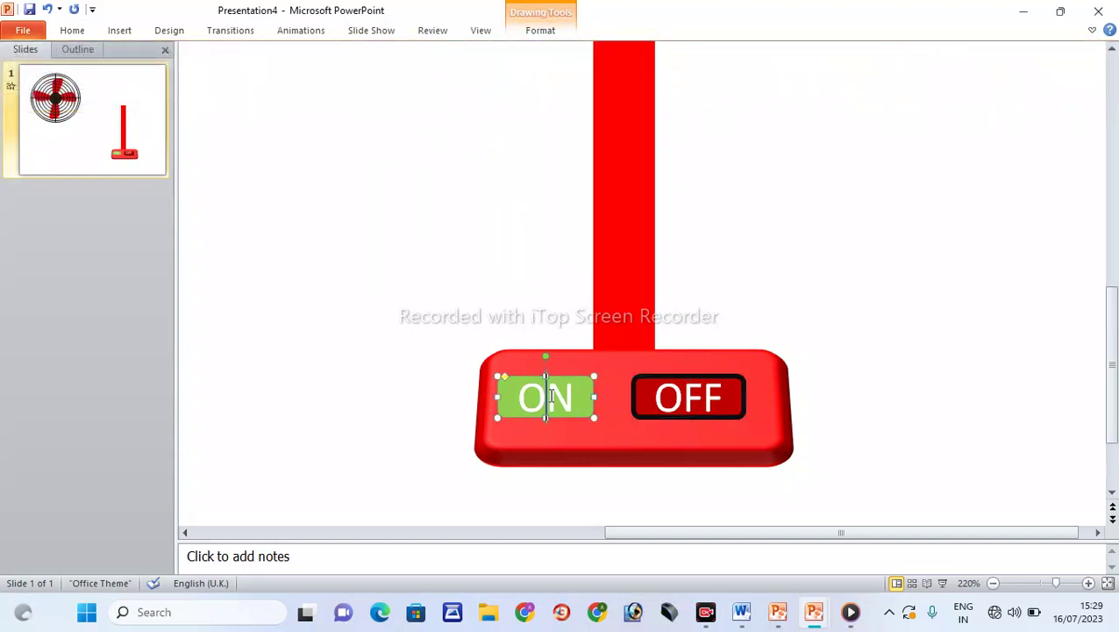
click(550, 32)
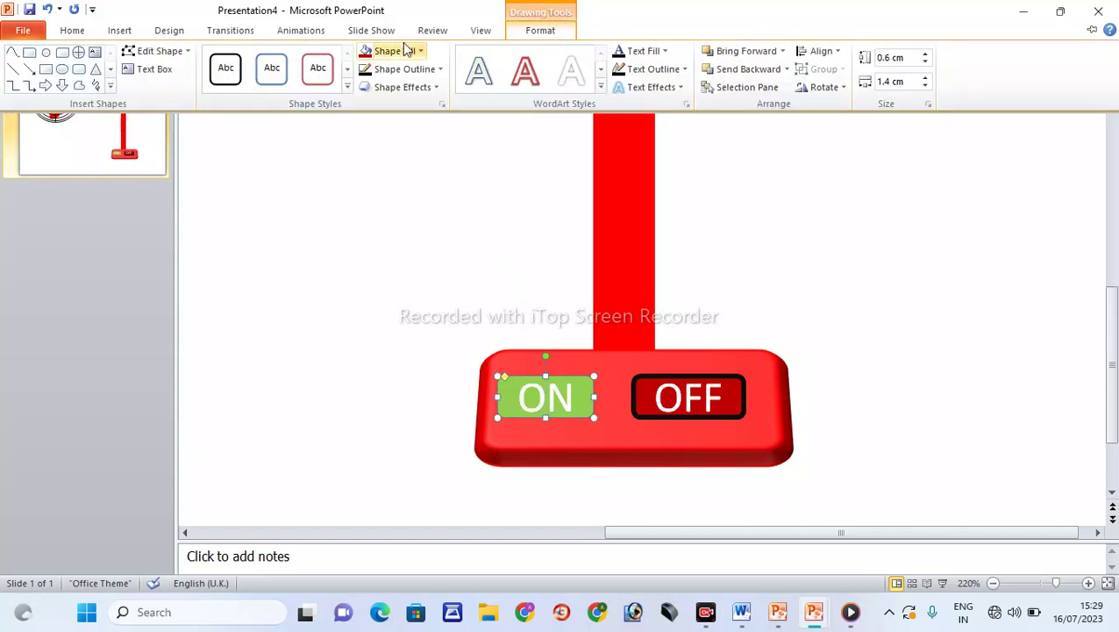
click(438, 71)
click(378, 158)
click(842, 394)
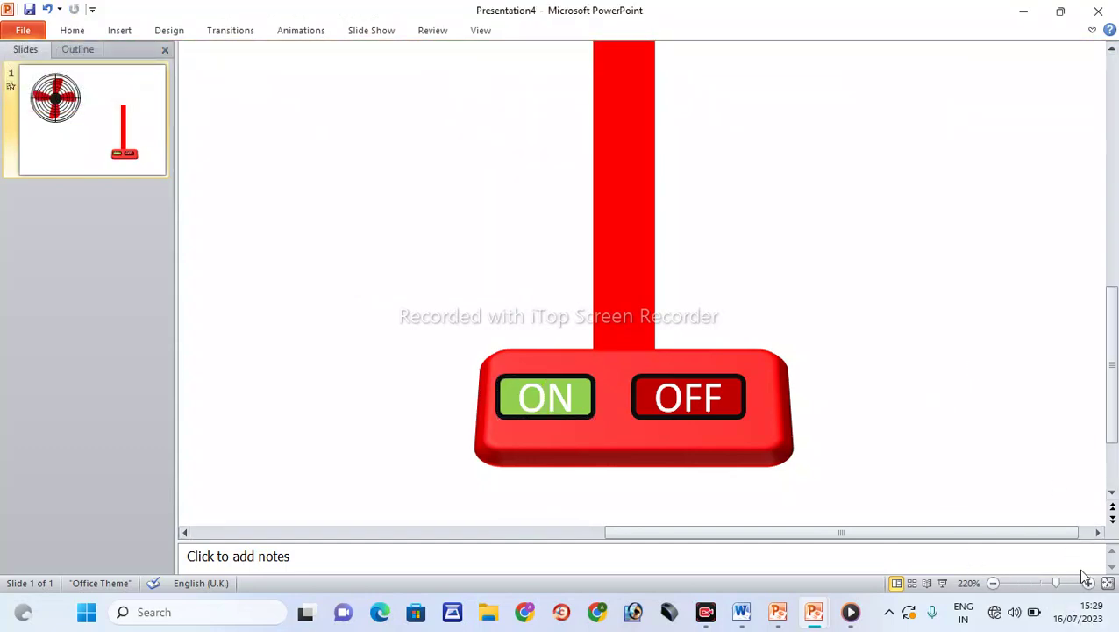
Step: Group all the stand and switch parts and move them under the fan head
click(1042, 583)
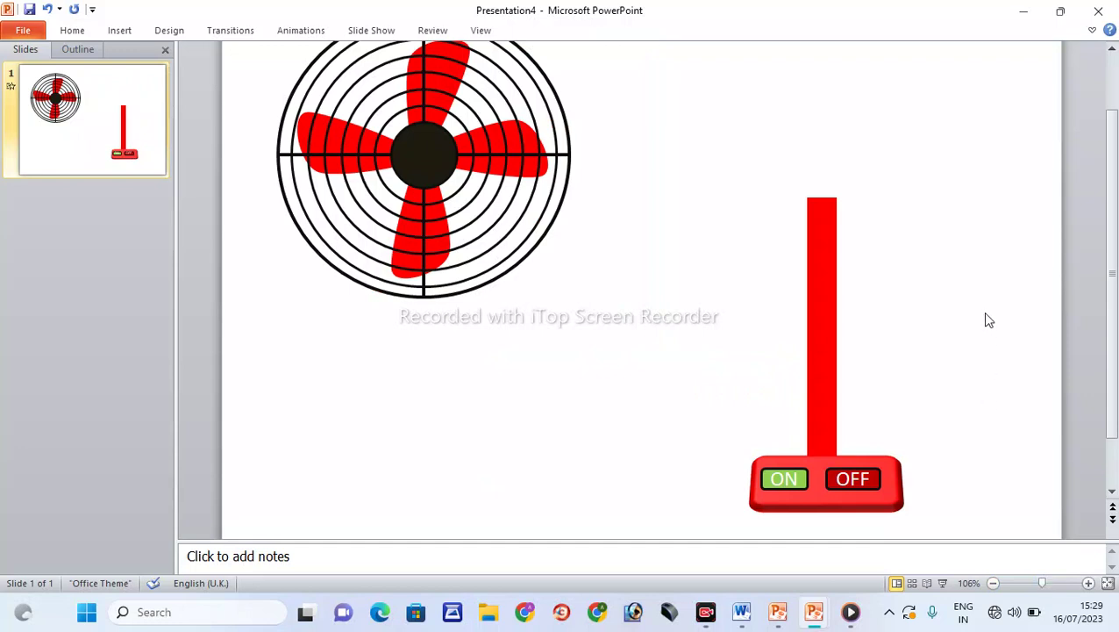
scroll(983, 308, down, 2)
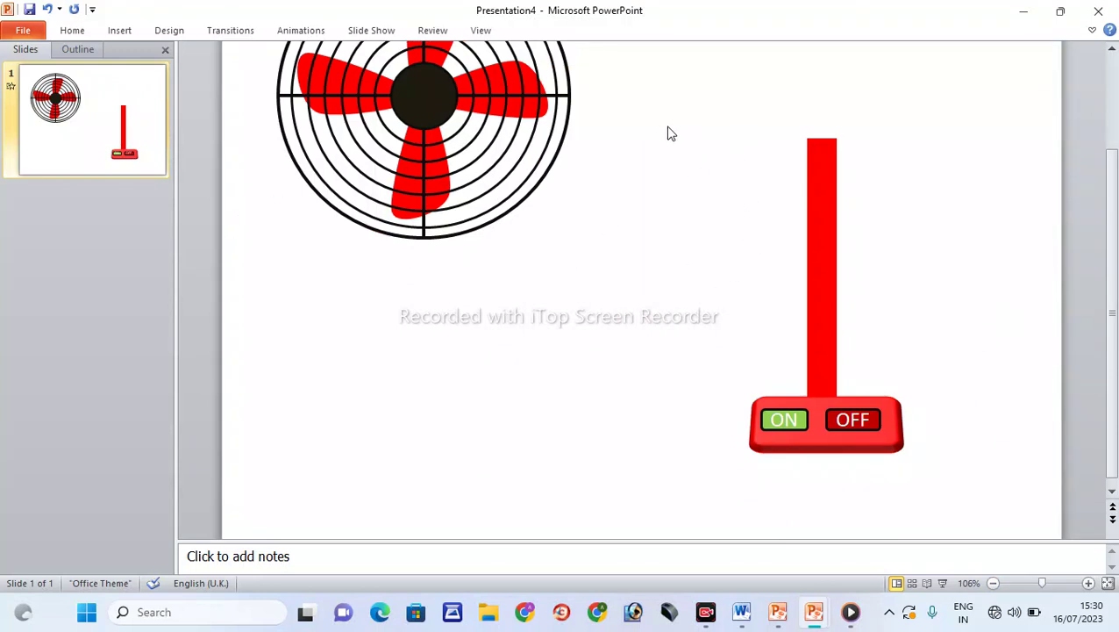
drag(648, 120, 945, 502)
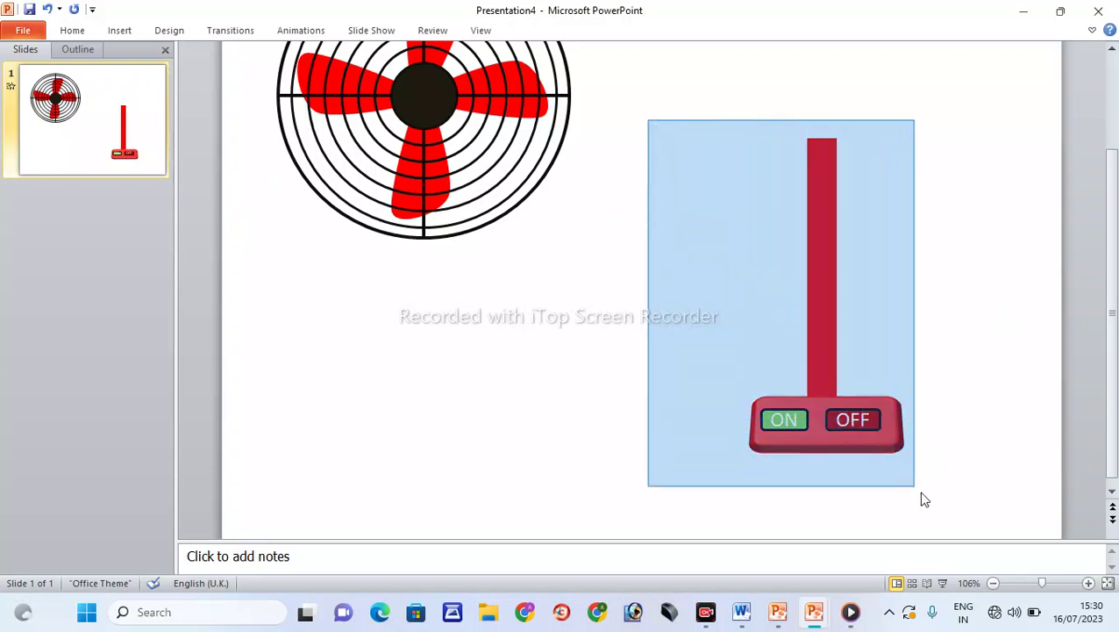
drag(948, 507, 945, 517)
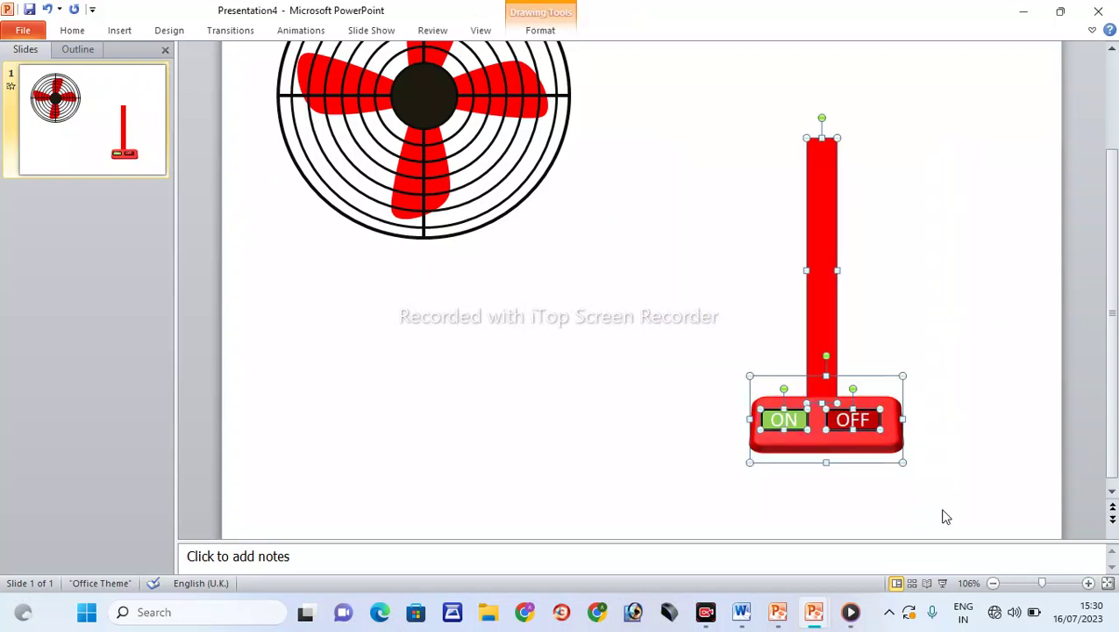
key(ctrl+g)
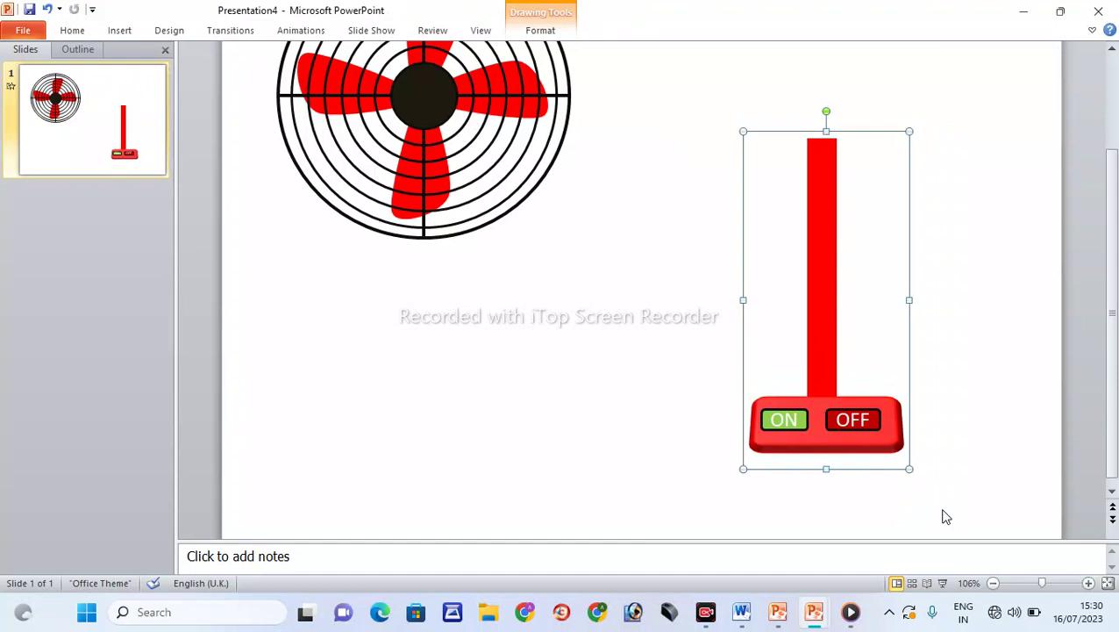
mouse_move(799, 263)
mouse_down()
mouse_move(430, 293)
mouse_move(428, 260)
mouse_up()
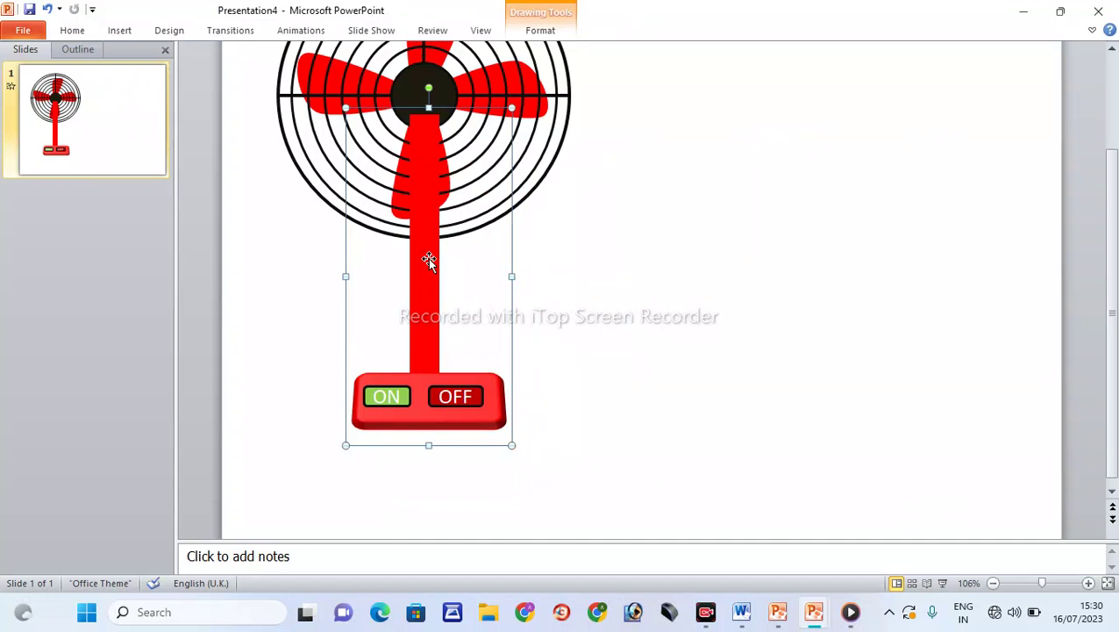
Step: Nudge the stand group up twice and send it behind the fan head
key(Up)
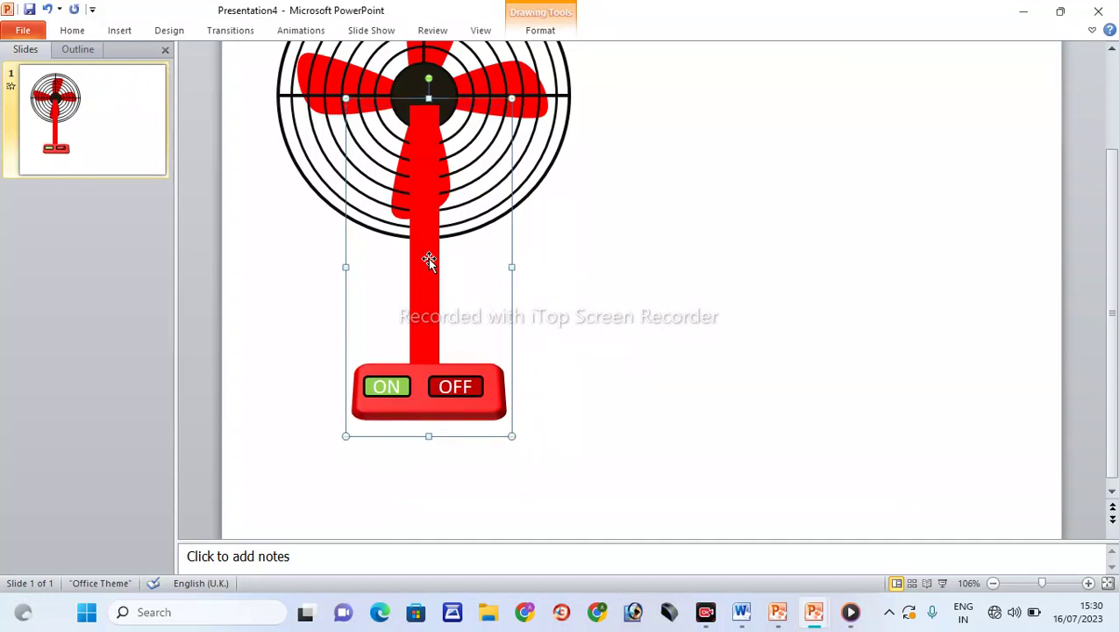
key(Up)
right_click(438, 279)
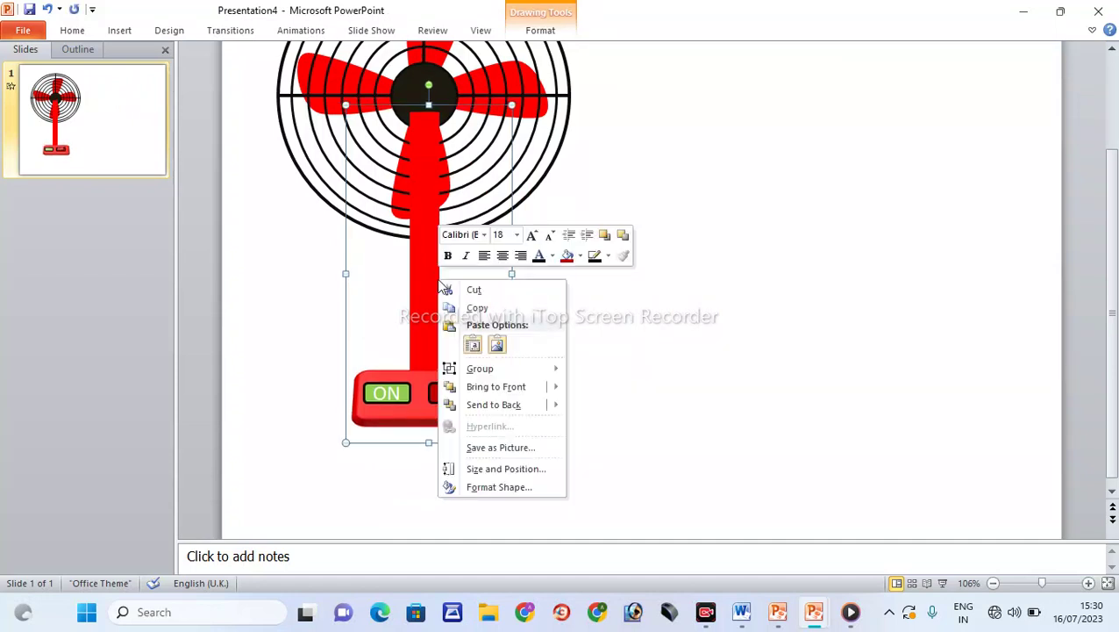
click(491, 406)
click(668, 307)
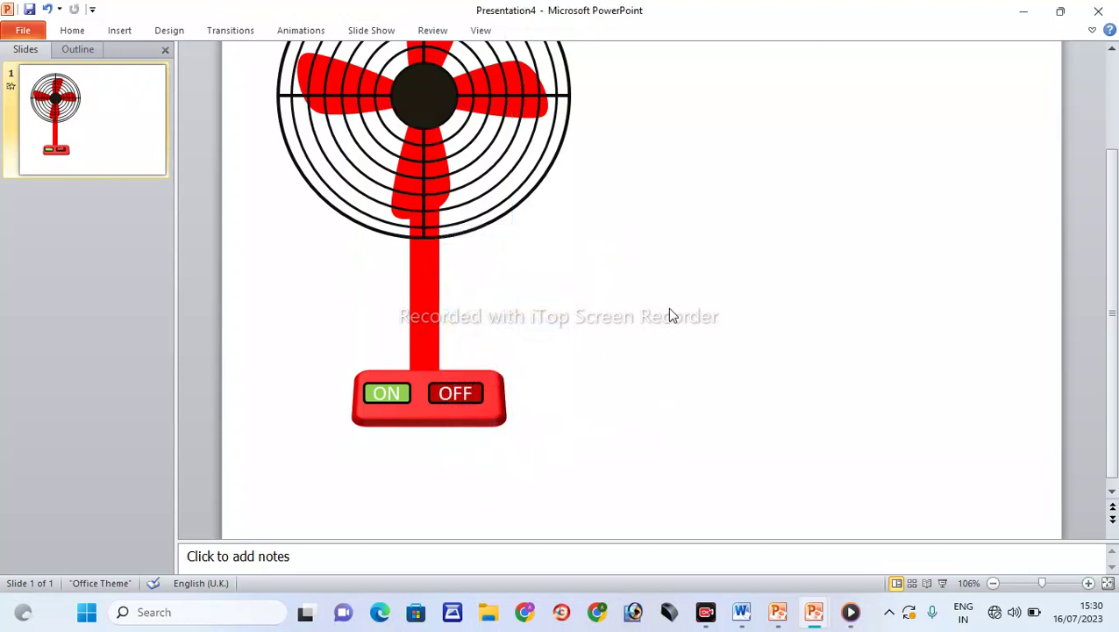
Step: Move the whole fan to the slide centre, nudge it down, and open Format Background
drag(1110, 369, 1112, 321)
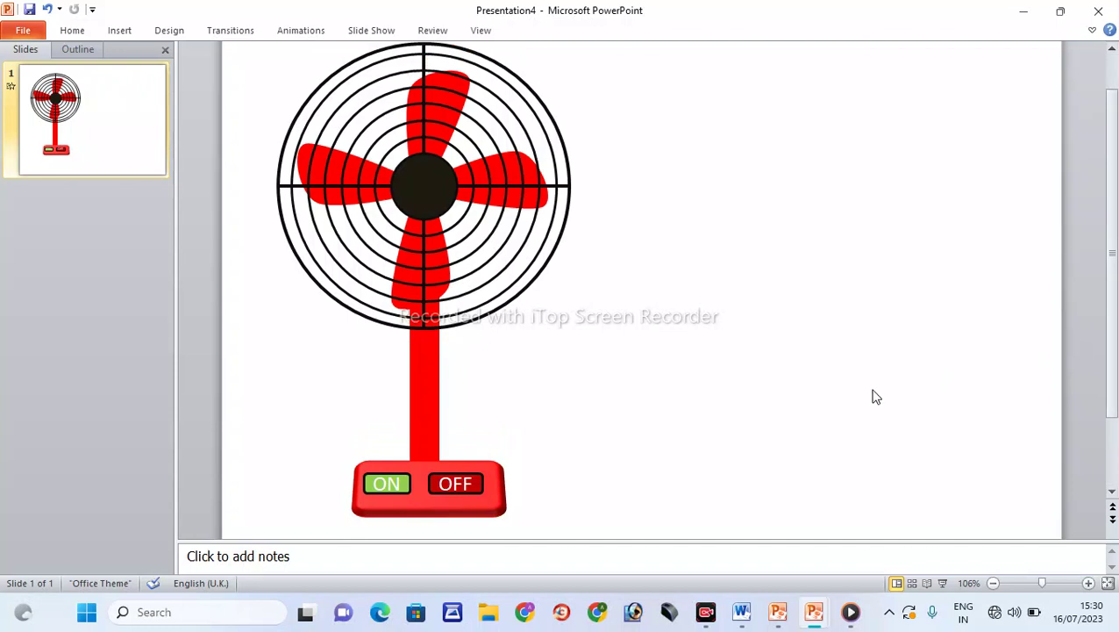
scroll(834, 394, up, 1)
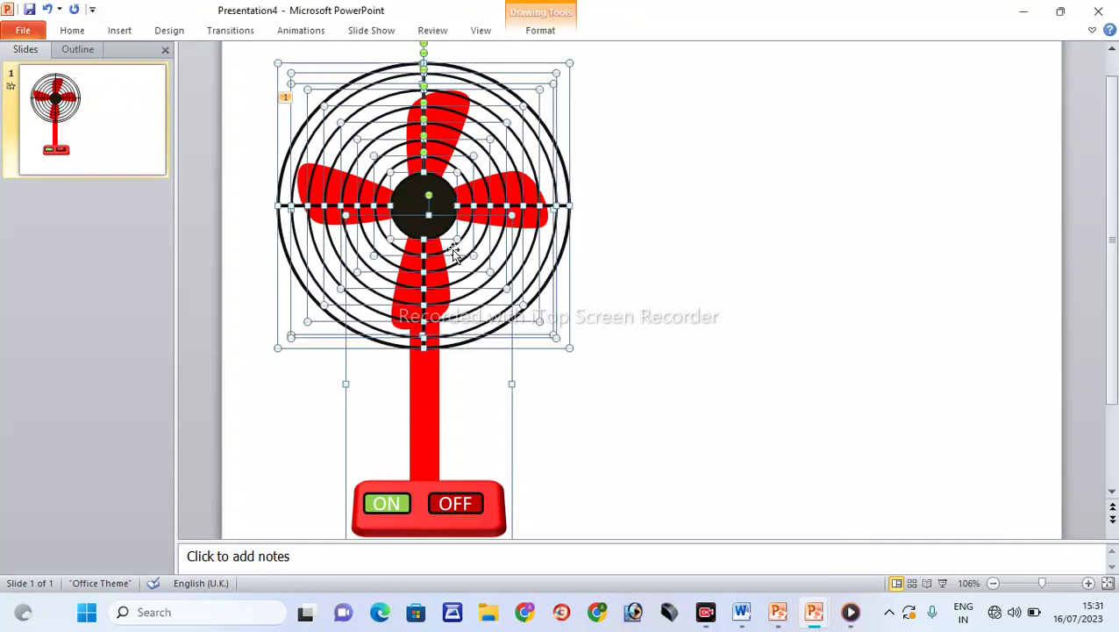
drag(427, 211, 642, 198)
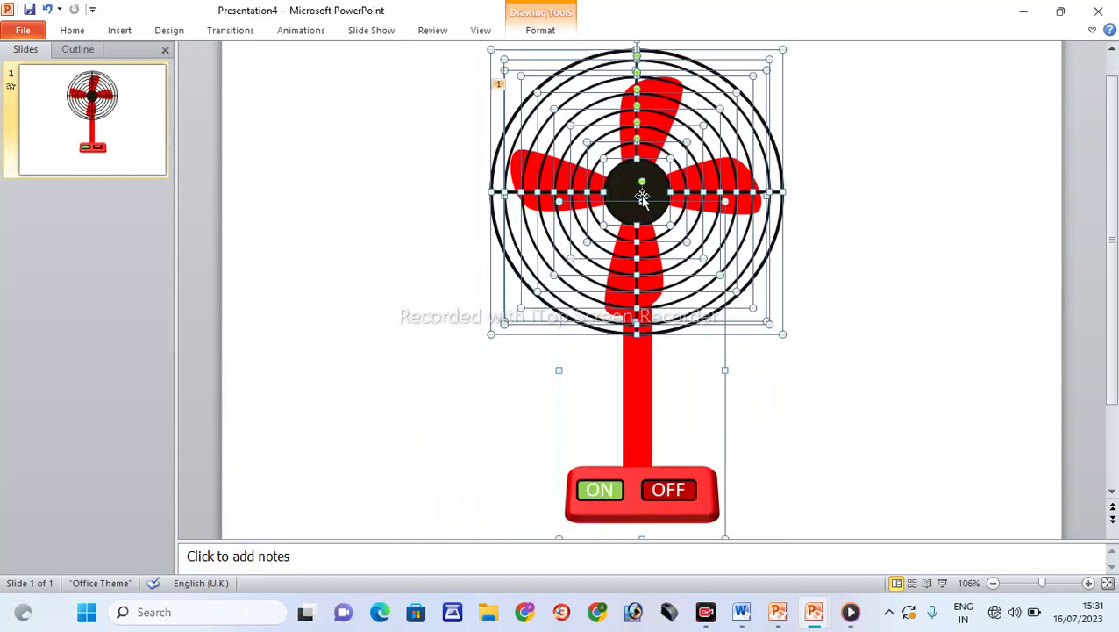
key(Down)
key(Down)
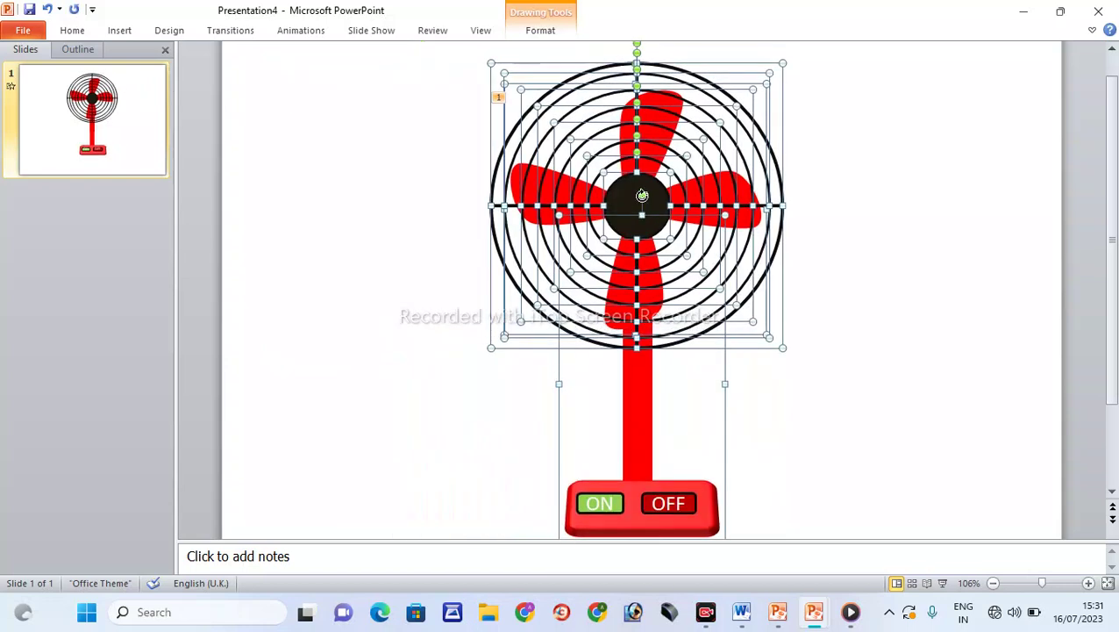
click(928, 185)
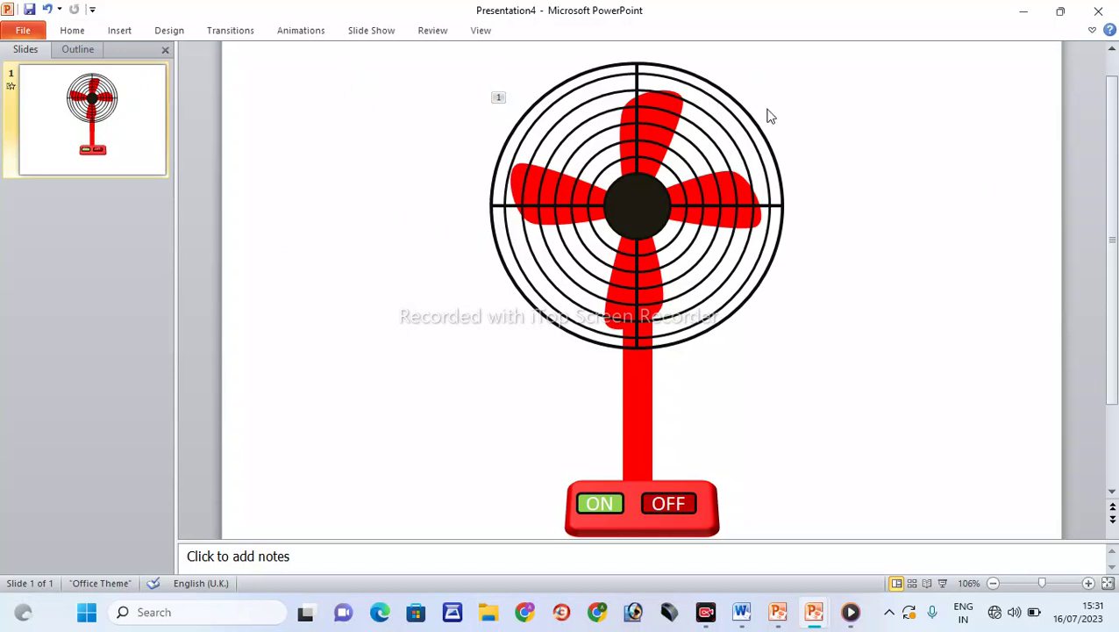
right_click(365, 205)
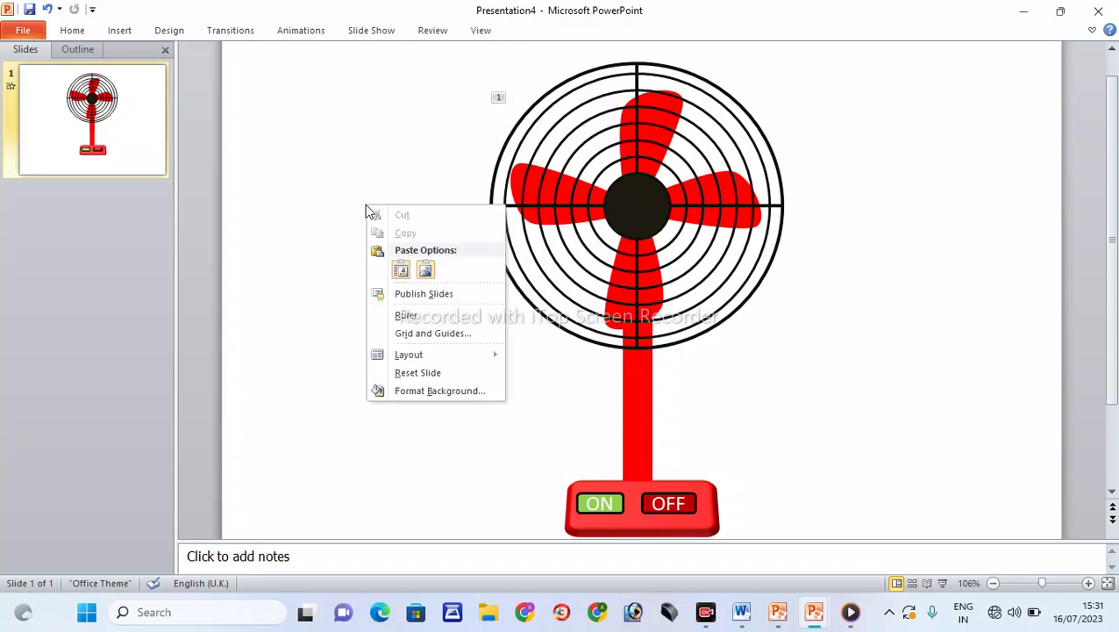
click(428, 395)
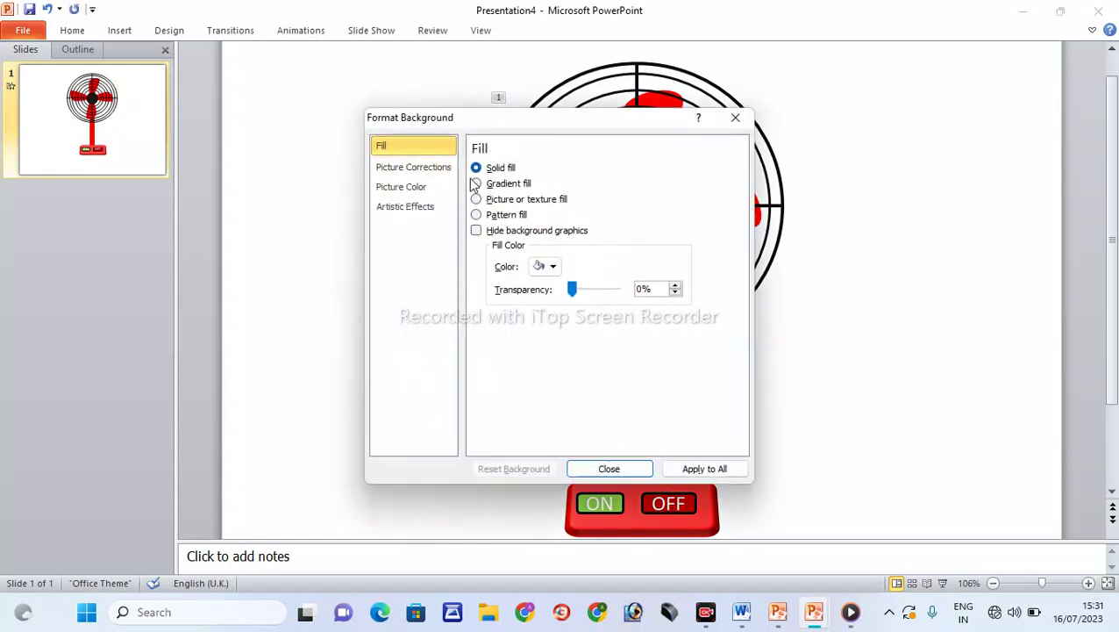
Step: Set the slide background to a gradient fill using the Ocean preset
click(477, 184)
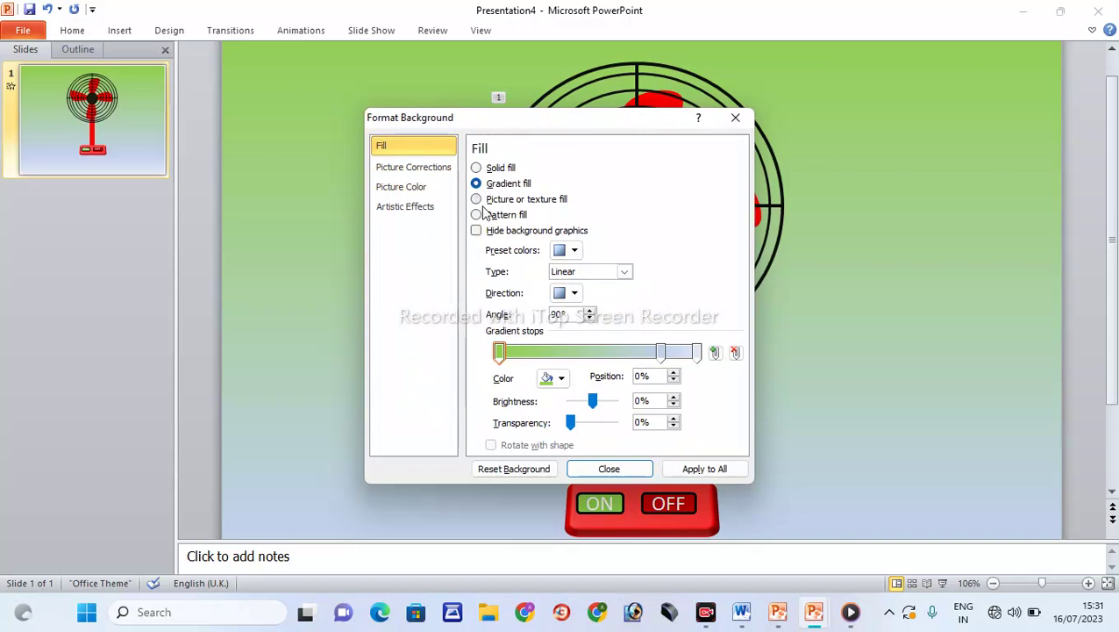
click(476, 199)
click(476, 215)
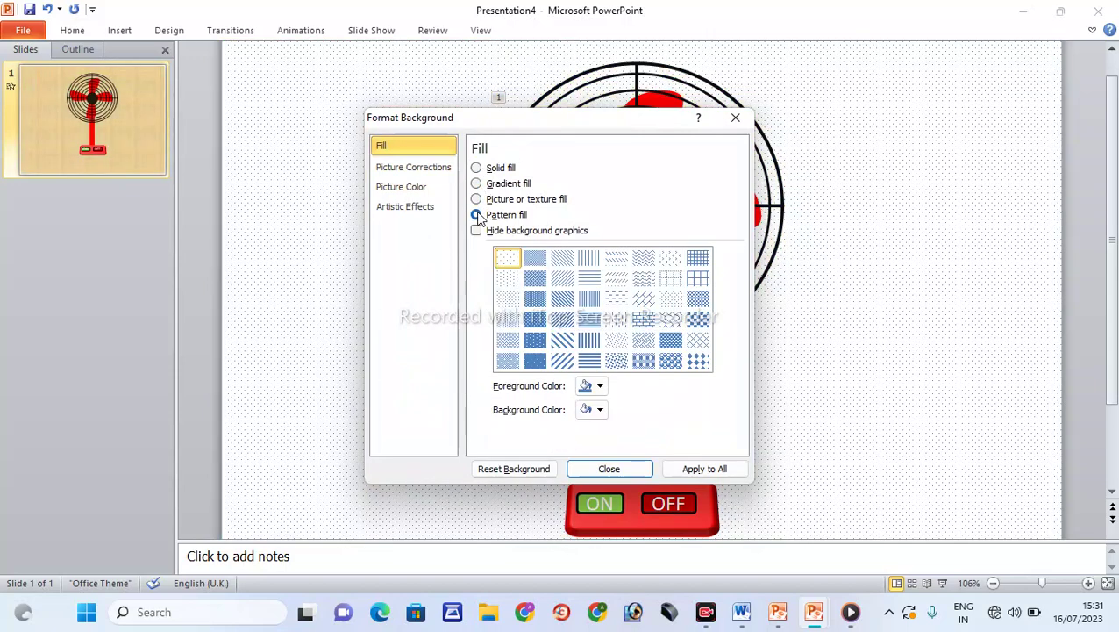
click(476, 183)
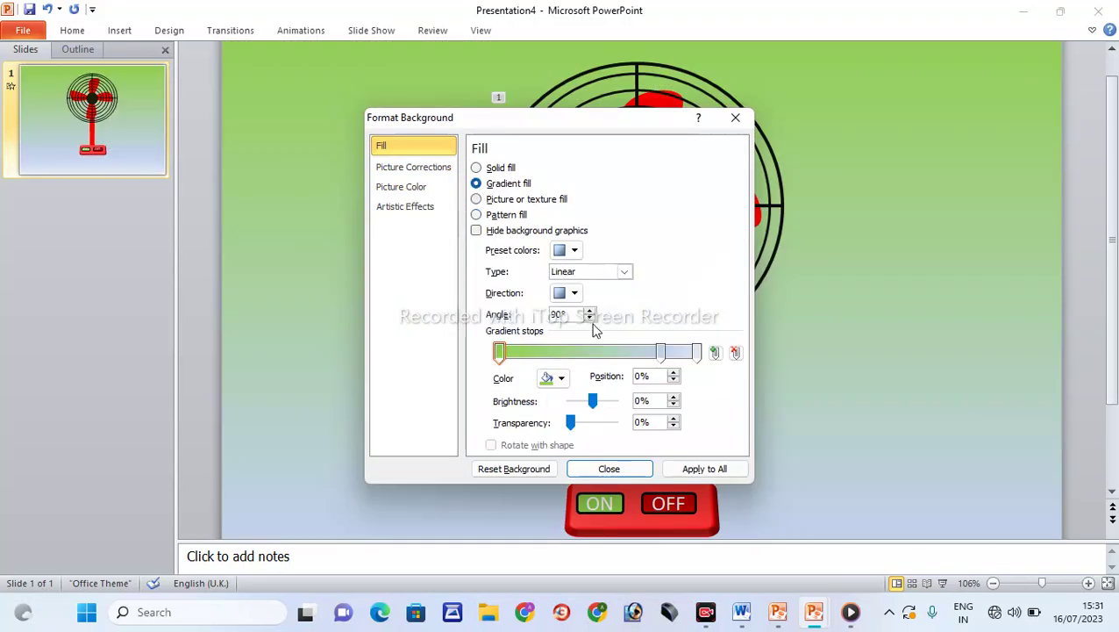
mouse_move(661, 352)
mouse_down()
mouse_move(693, 359)
mouse_move(676, 362)
mouse_up()
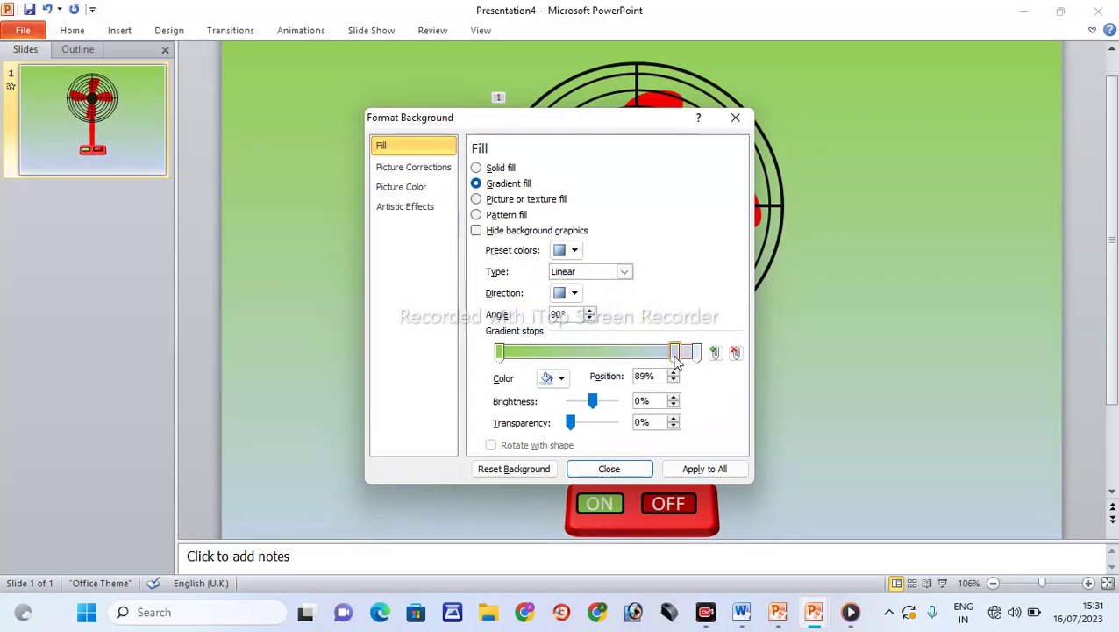
click(574, 250)
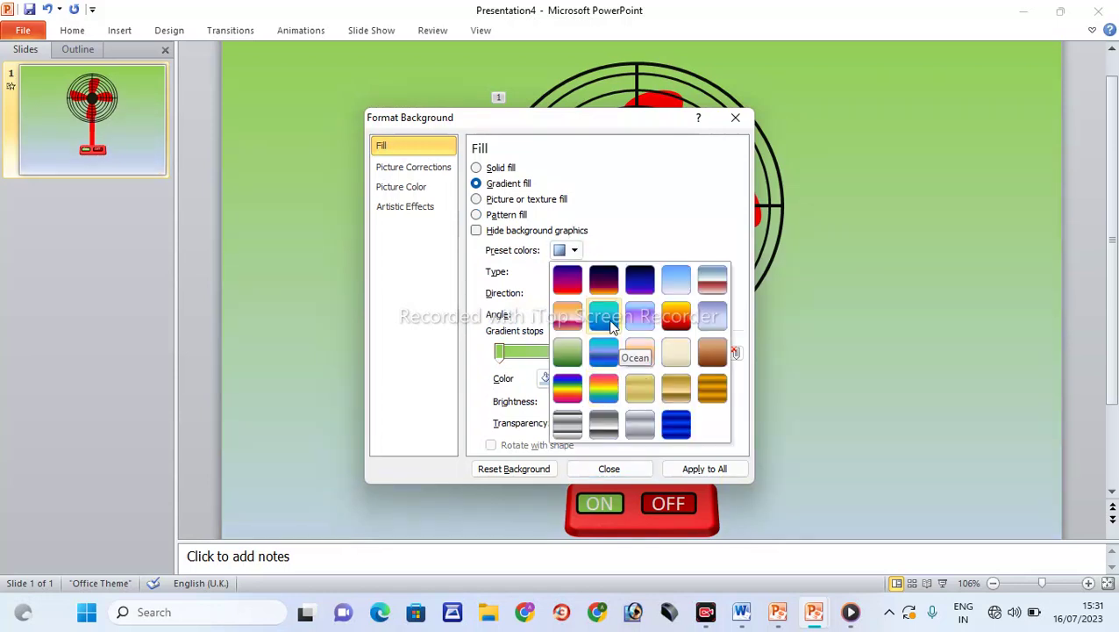
click(603, 316)
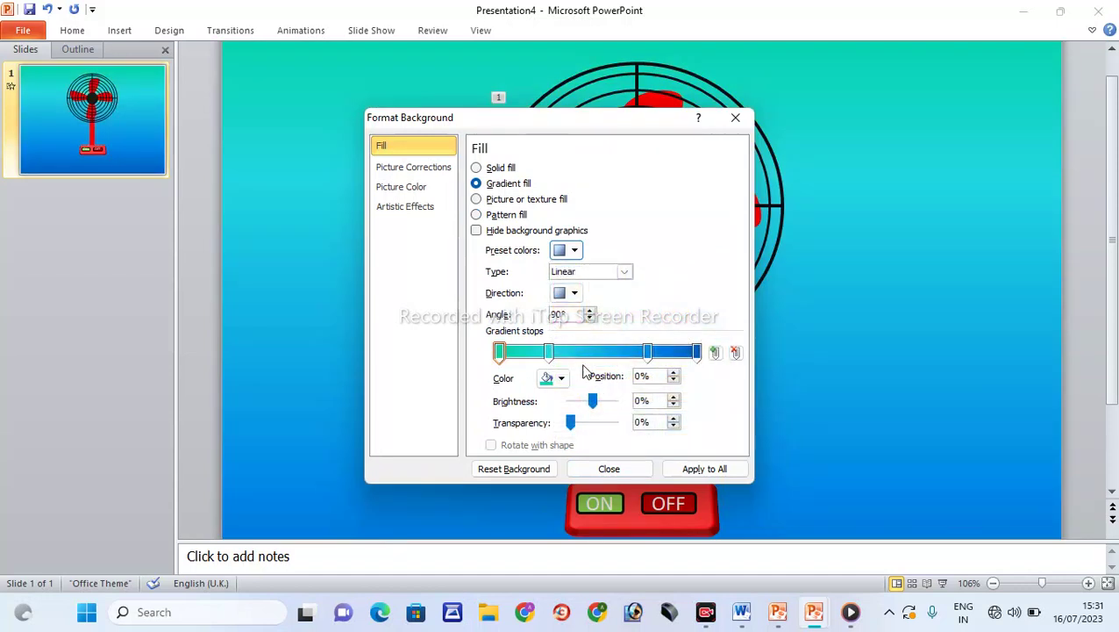
click(575, 293)
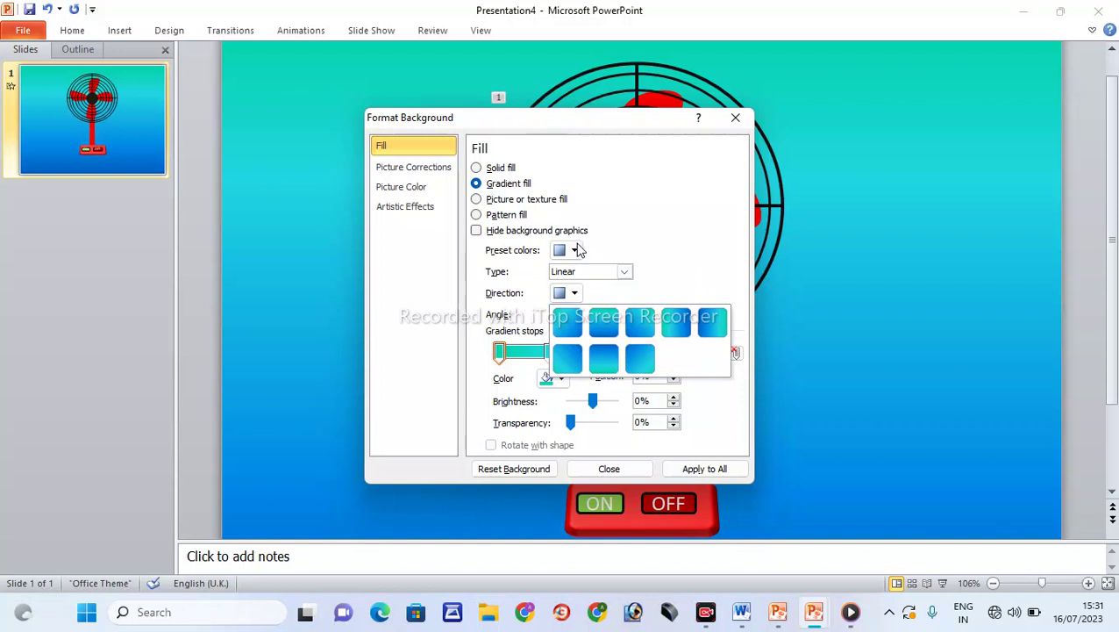
click(576, 250)
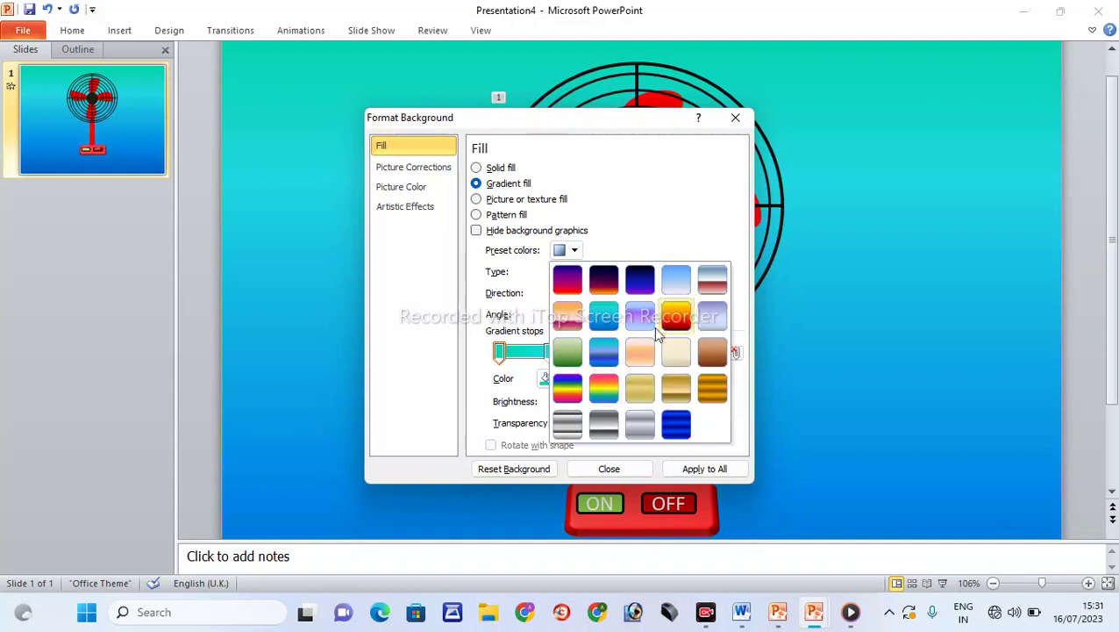
click(624, 202)
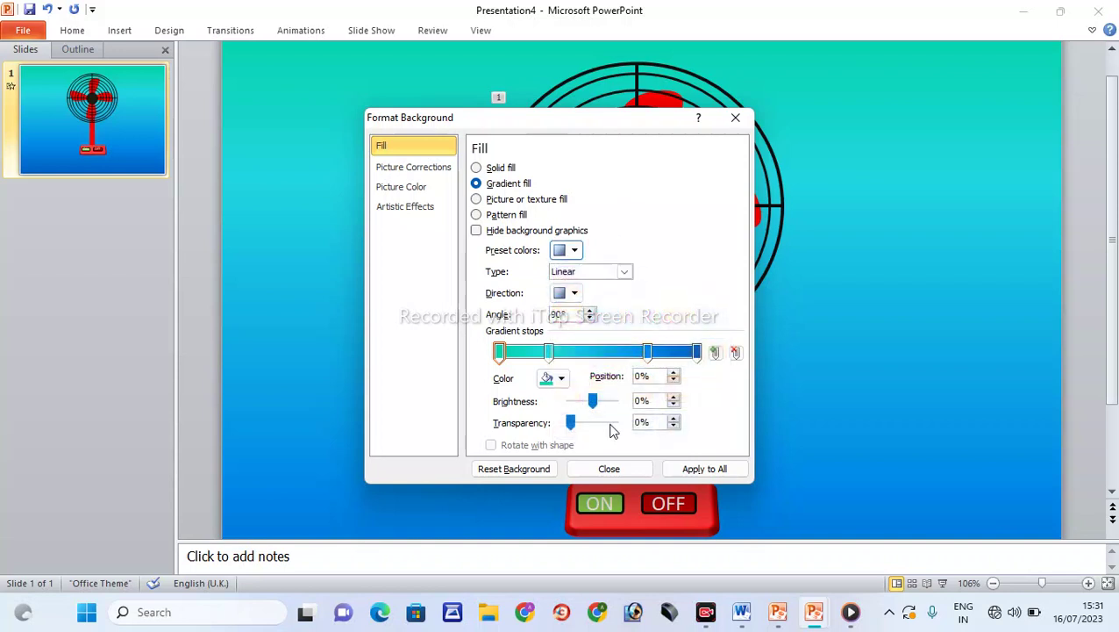
Step: Make the first gradient stop light green and move it to about 28%
click(561, 378)
click(599, 499)
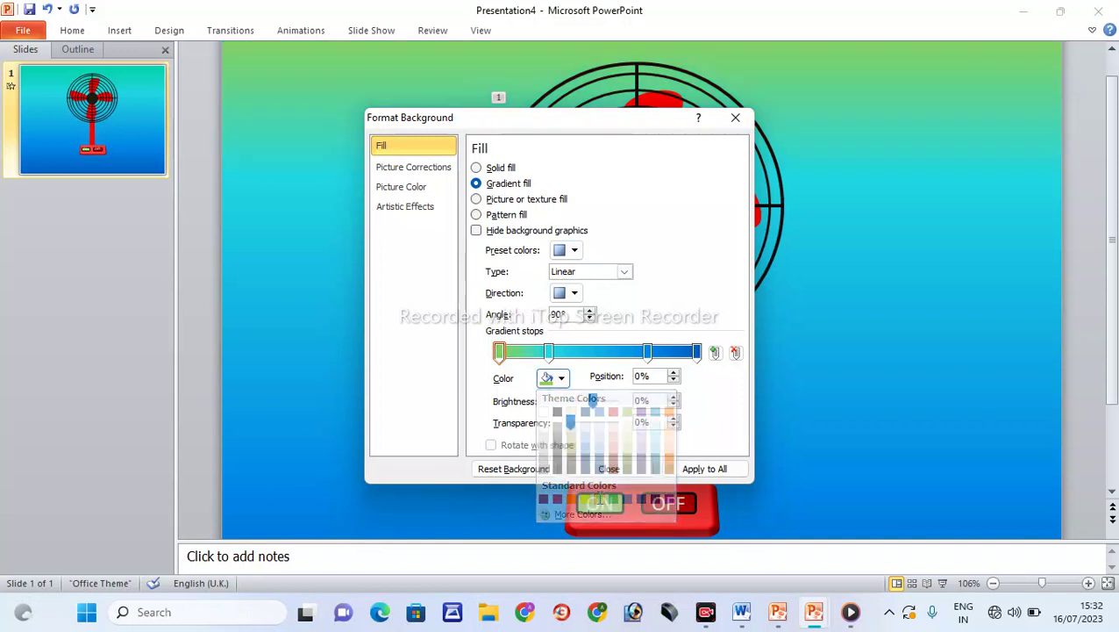
drag(501, 353, 559, 372)
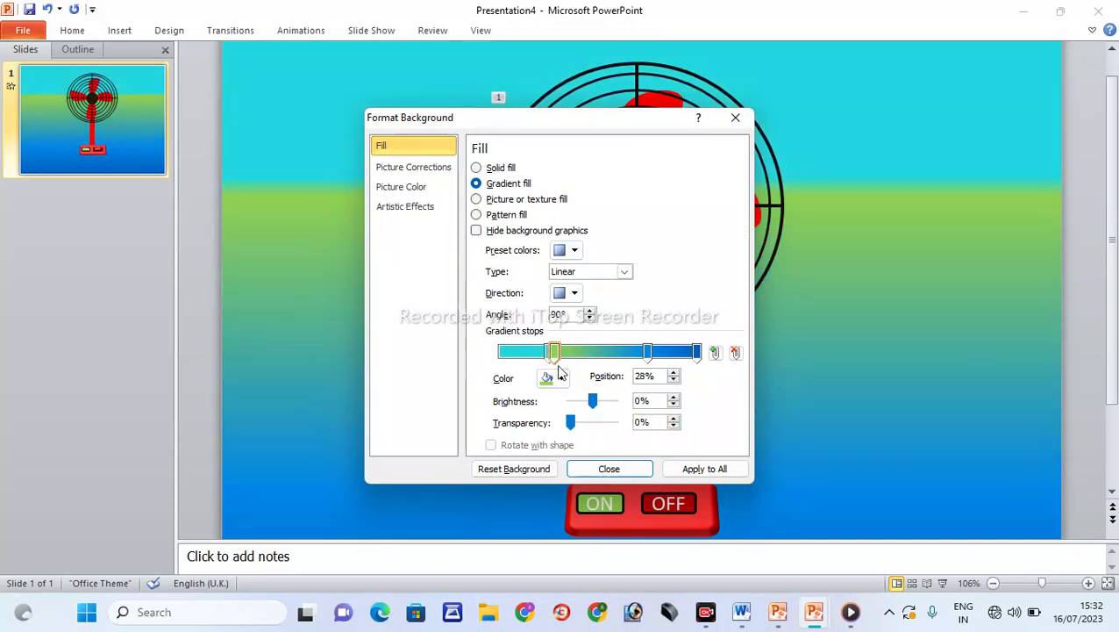
click(637, 468)
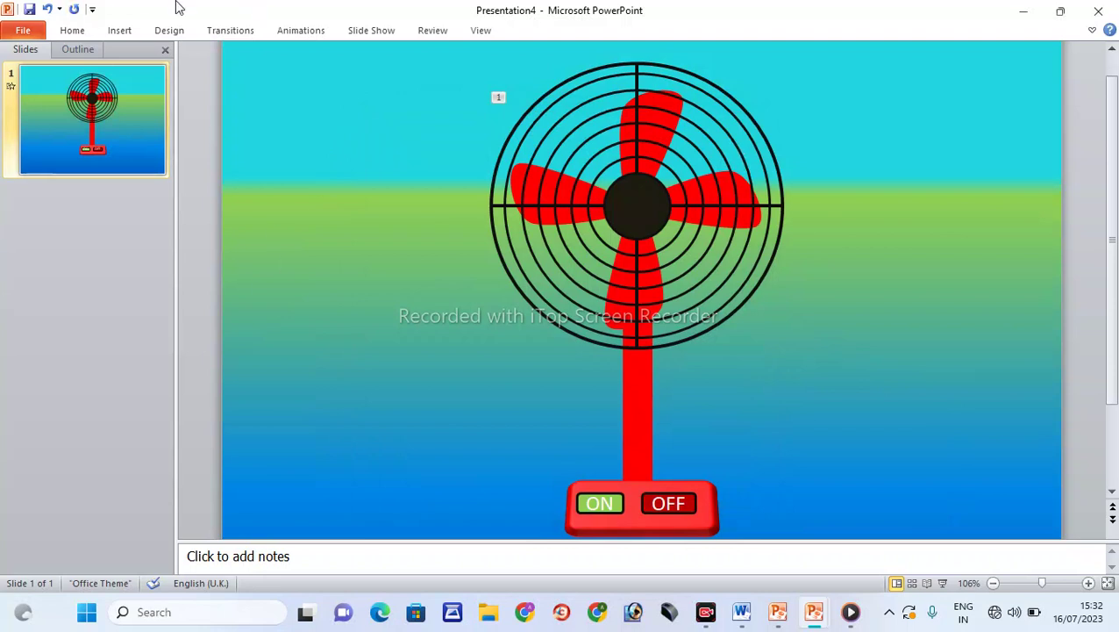
Step: Reopen the slide's Format Background settings and close them without changes
right_click(348, 200)
click(390, 386)
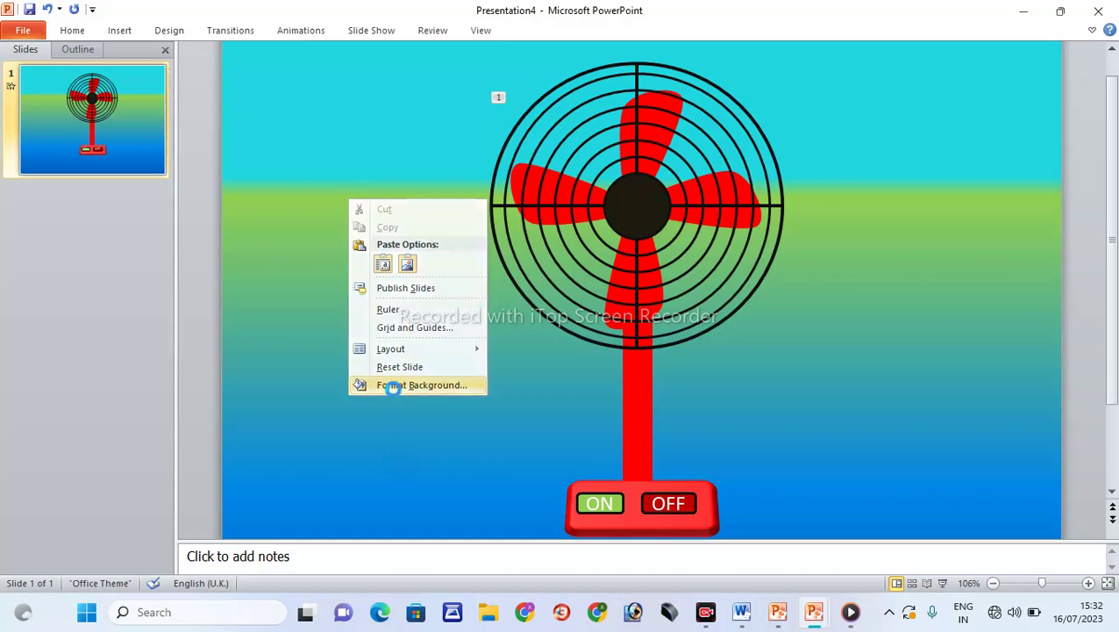
click(632, 469)
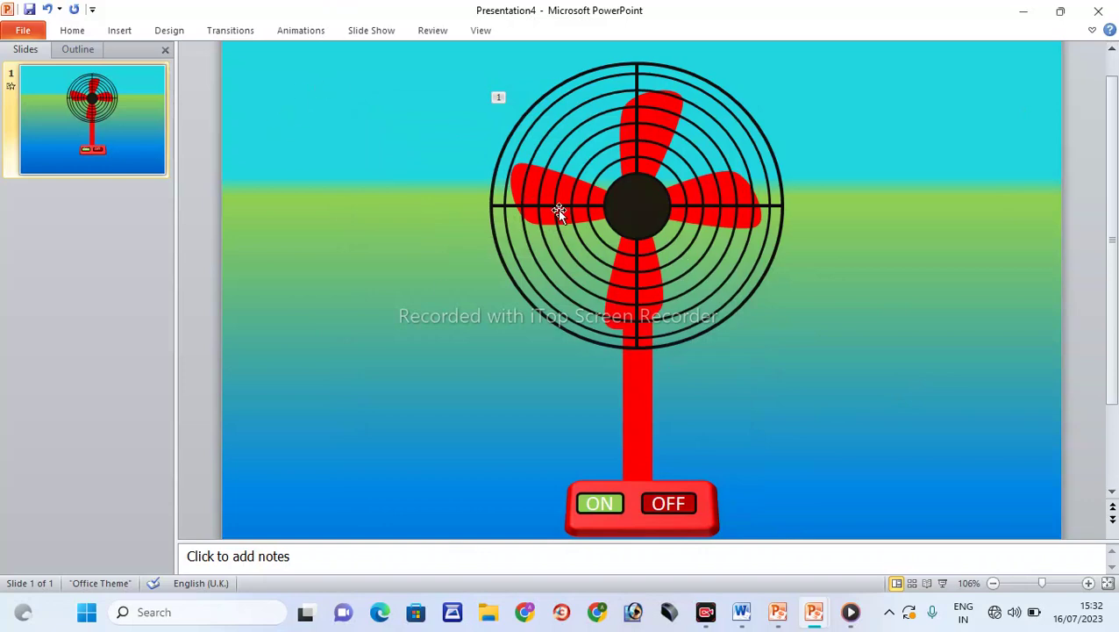
Step: Show the Animation Pane listing the Spin effect on Group 15
click(283, 30)
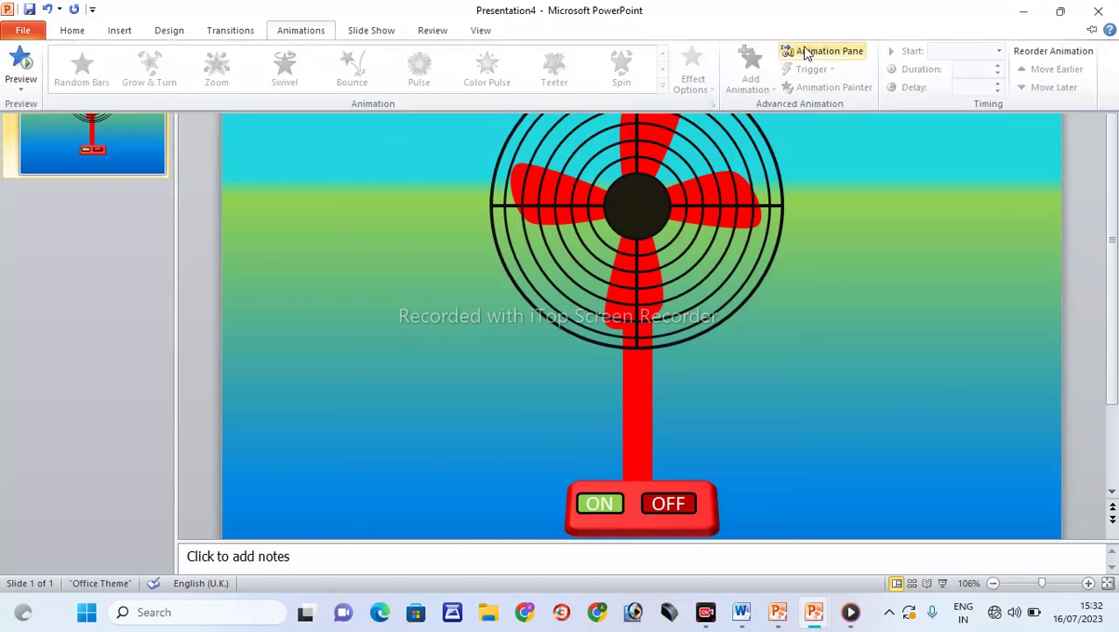
click(829, 51)
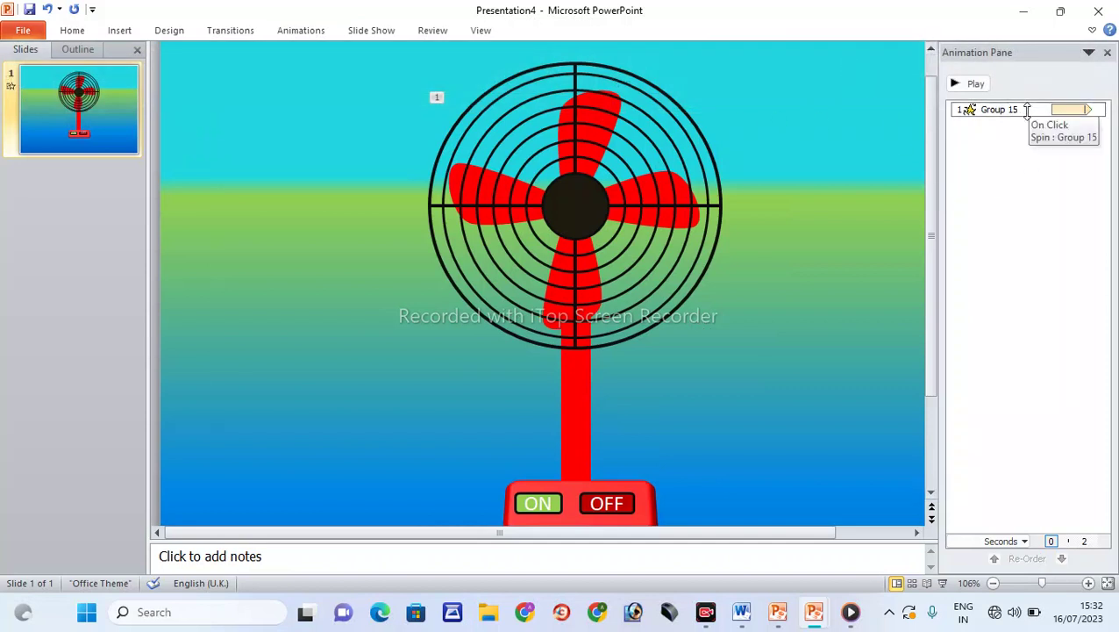
click(1097, 109)
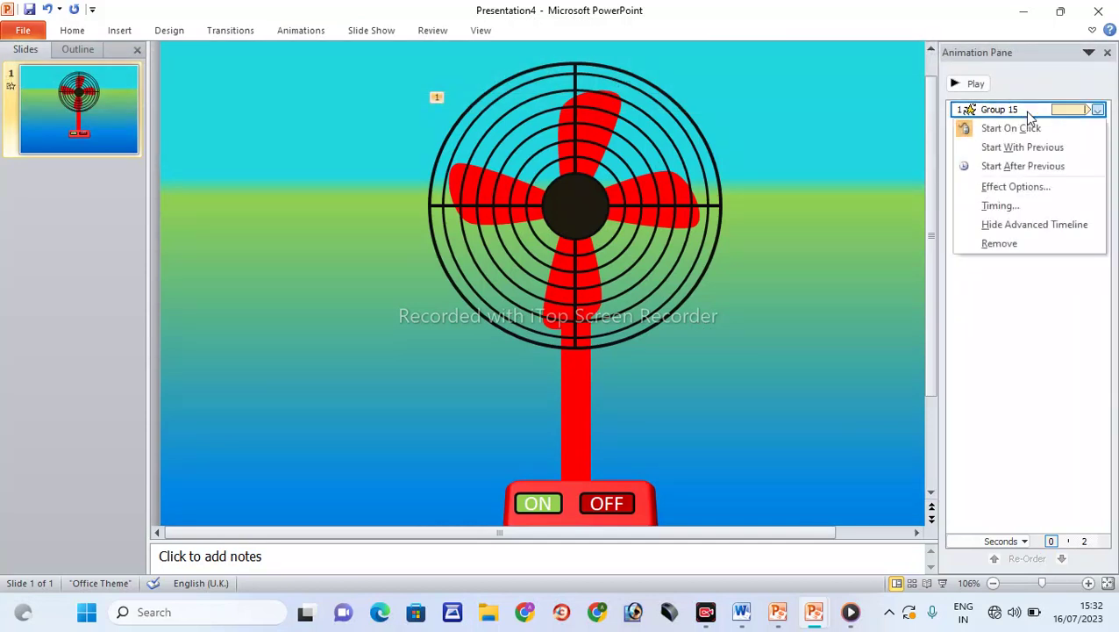
Step: Set the Spin timing to start With Previous, 2 seconds (Medium), repeating Until End of Slide
click(1001, 205)
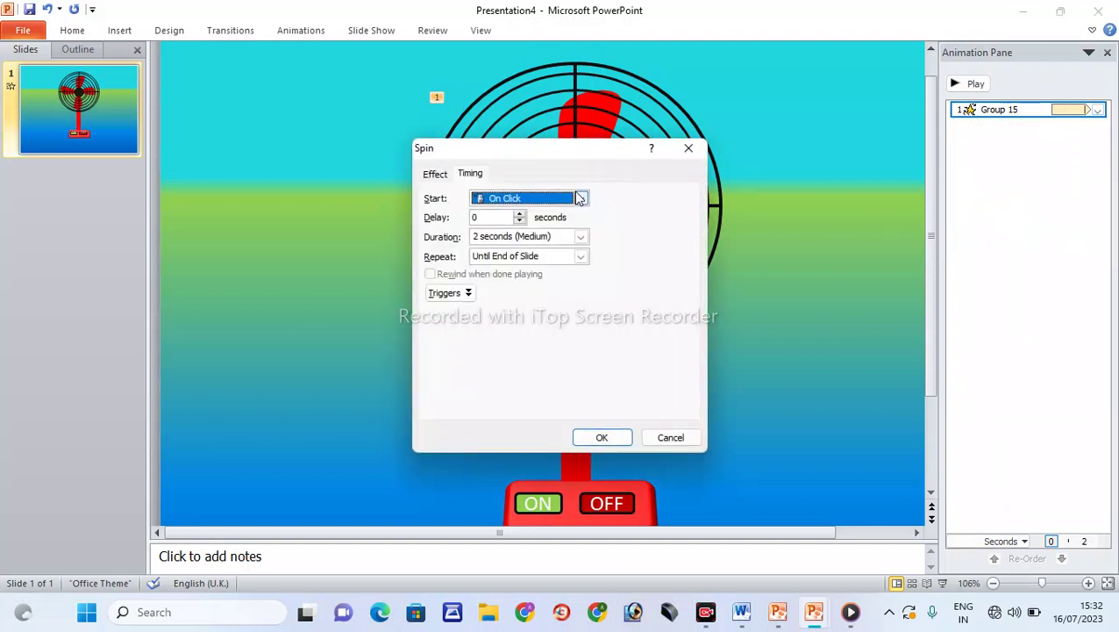
click(579, 199)
click(527, 231)
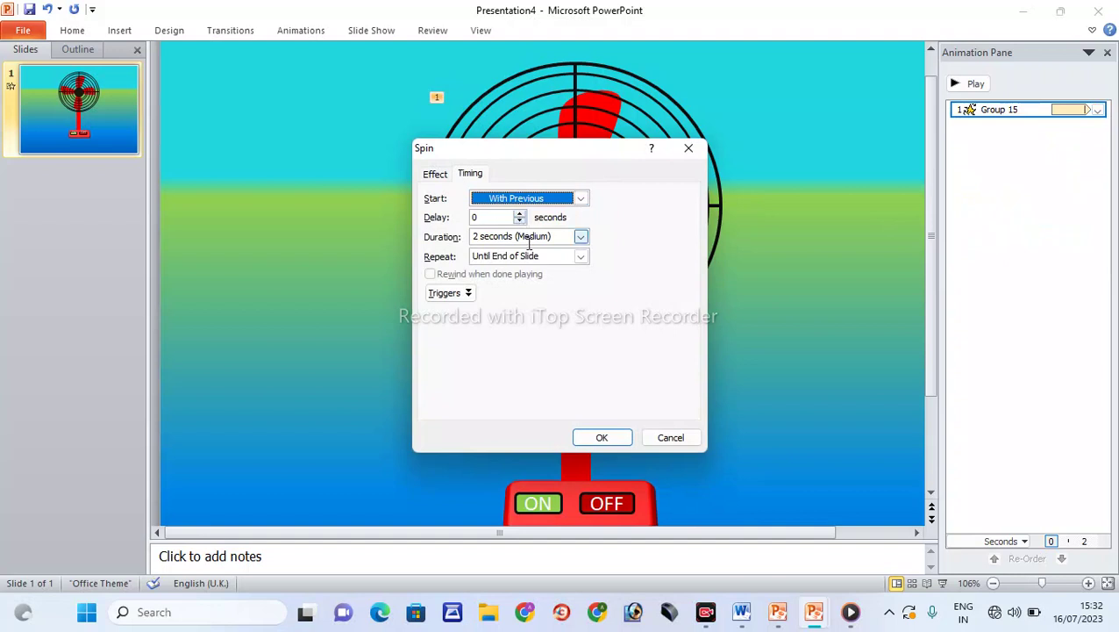
click(582, 239)
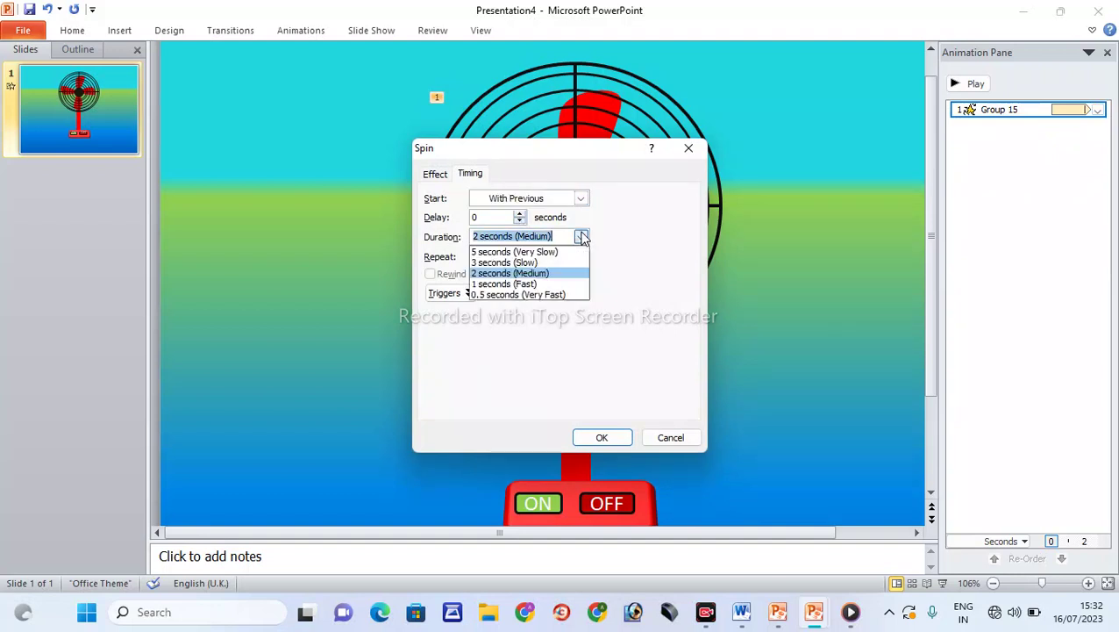
click(528, 274)
click(524, 256)
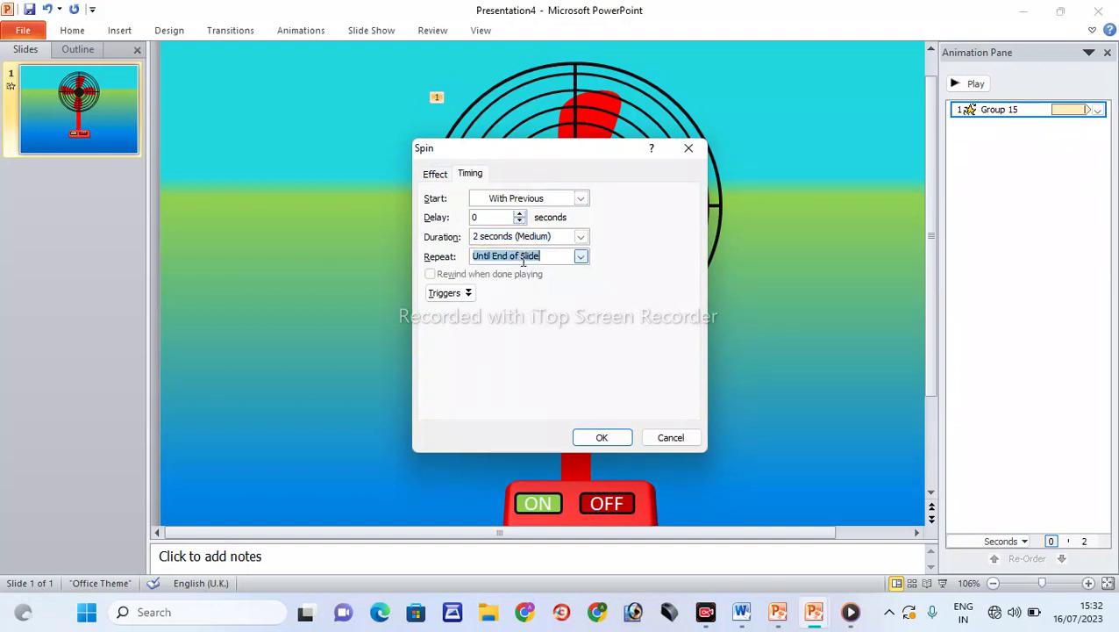
click(581, 256)
click(534, 346)
click(605, 437)
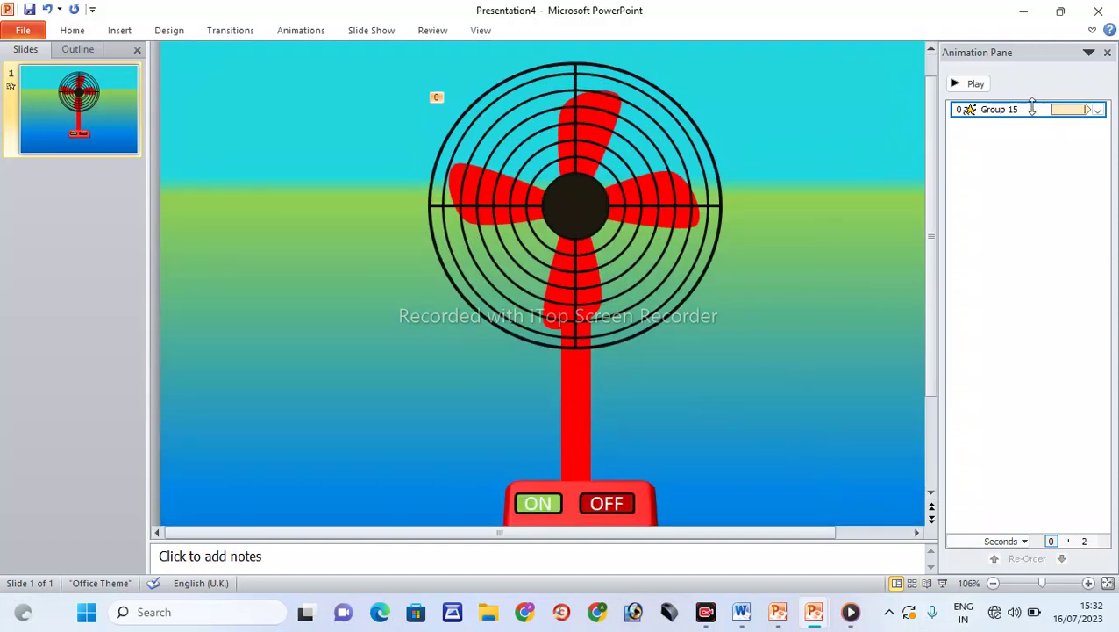
Step: Change the Spin duration to 0.5 seconds (Very Fast), keeping Repeat Until End of Slide
click(1098, 110)
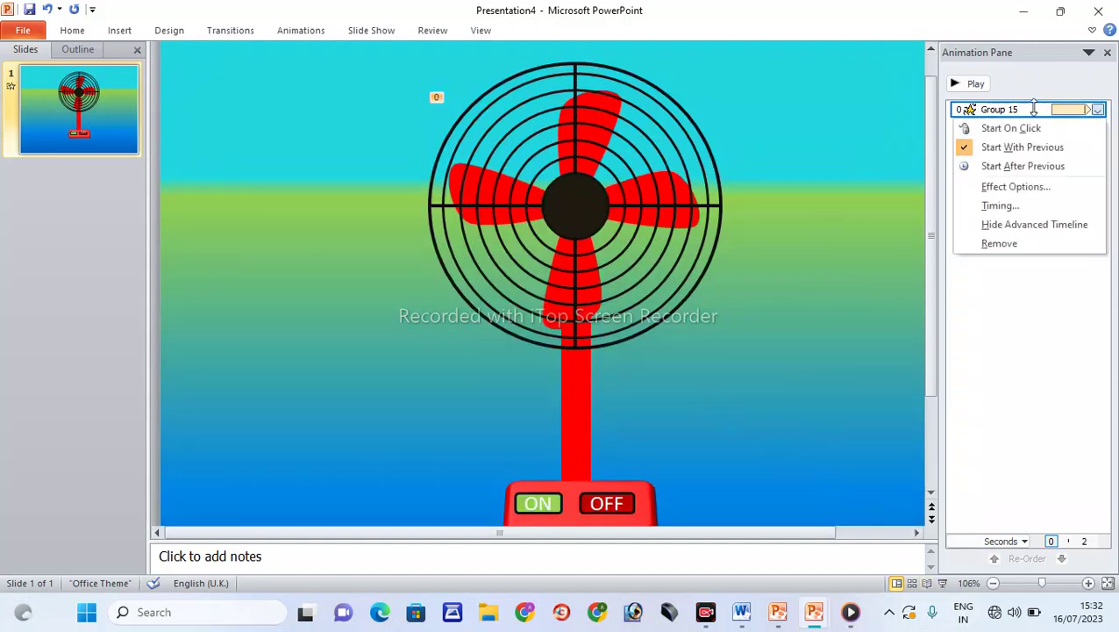
click(1021, 207)
click(581, 258)
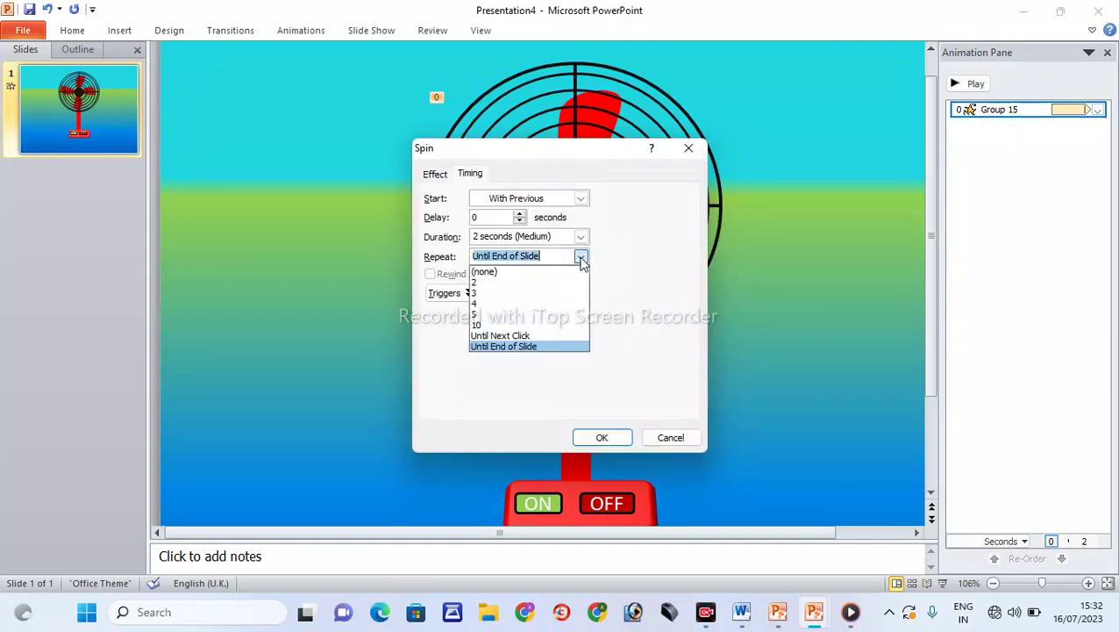
click(531, 348)
click(582, 238)
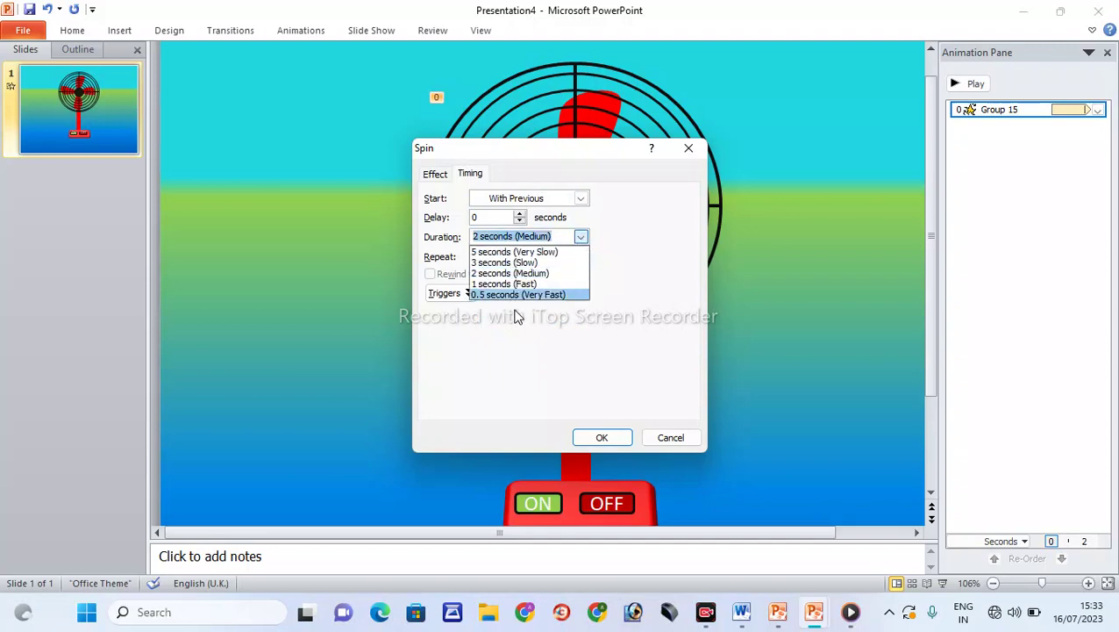
click(543, 296)
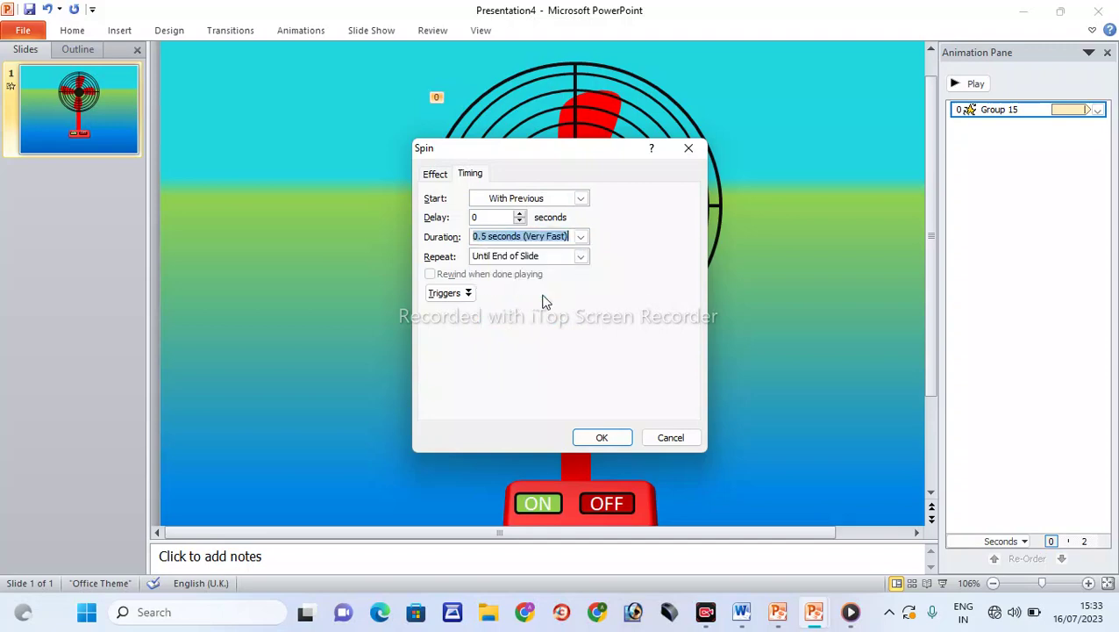
click(601, 436)
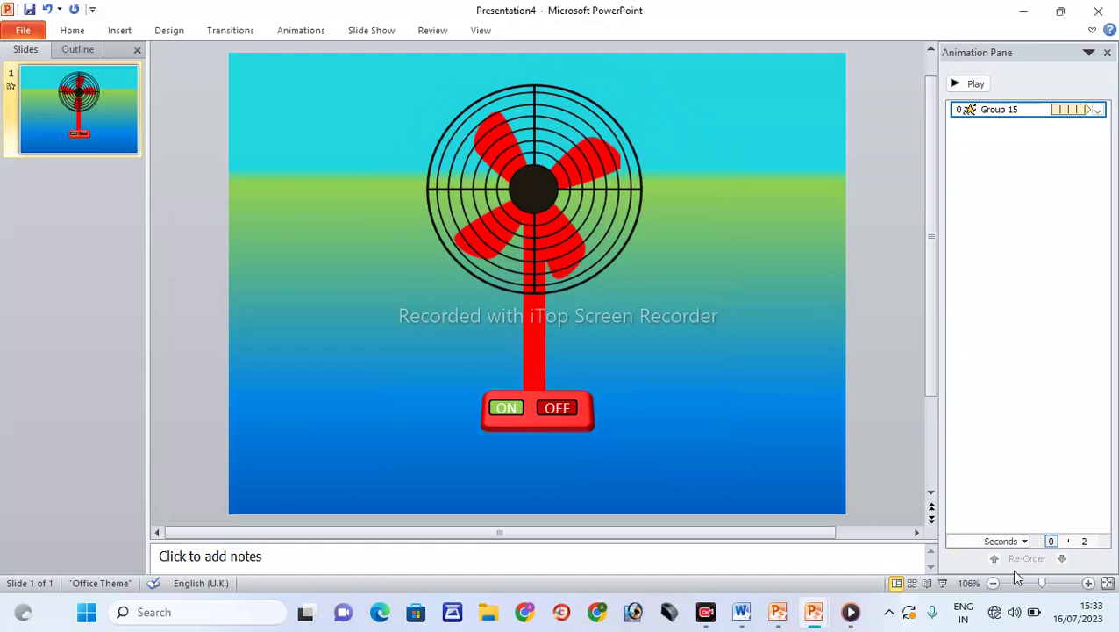
Step: Play the slide show to watch the fan spin, then return to editing
click(941, 583)
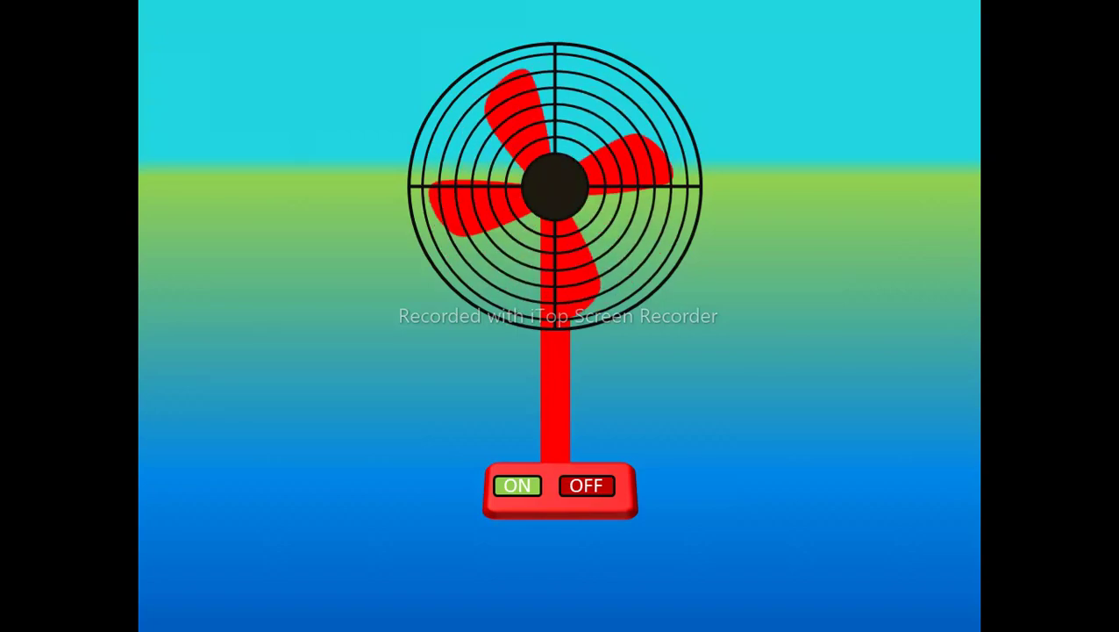
click(884, 457)
click(884, 458)
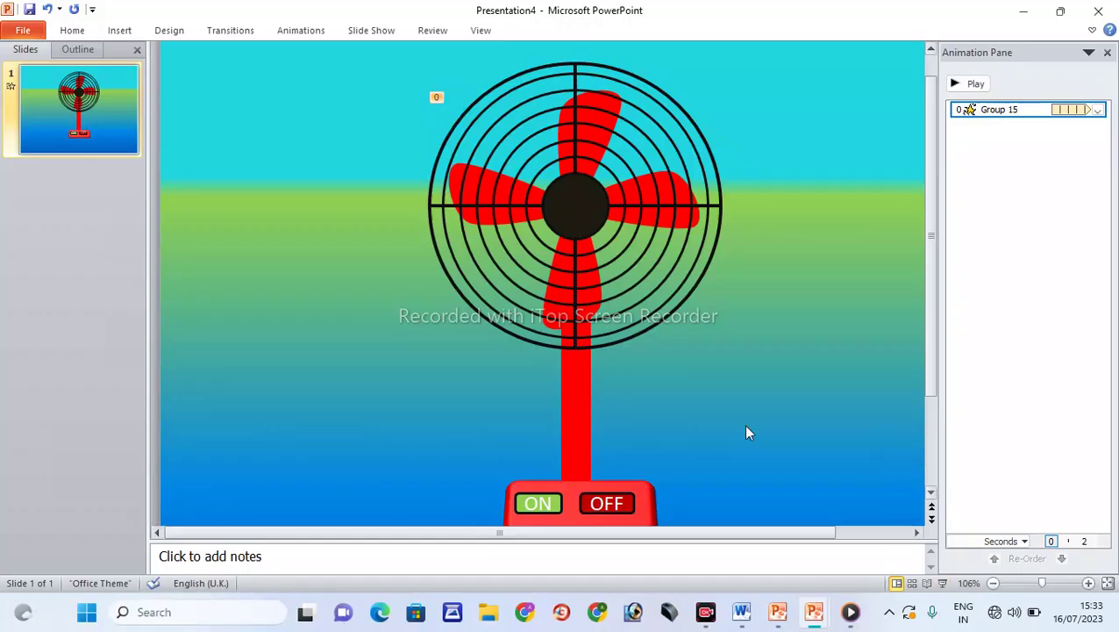
Step: Slow the Spin duration to 1 second (Fast) and replay the slide show
click(1097, 110)
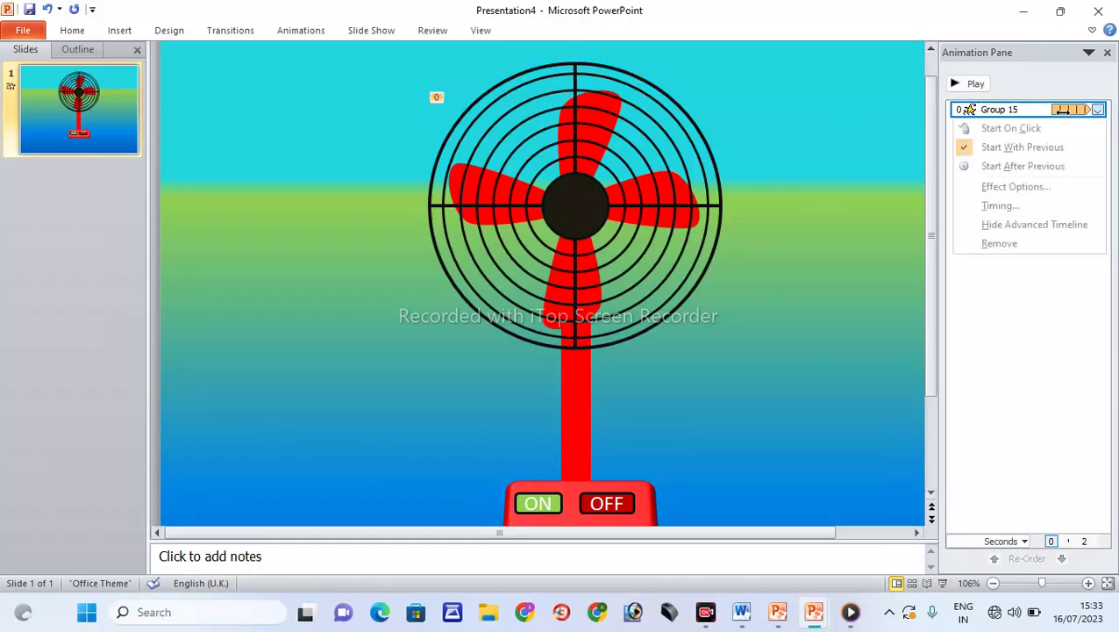
click(1017, 207)
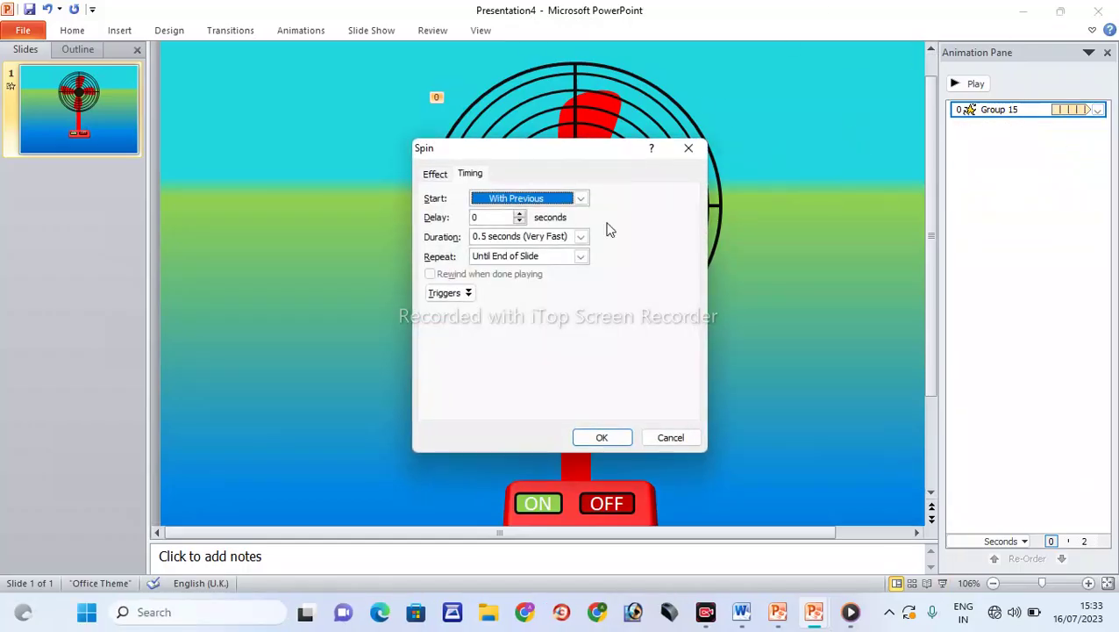
click(581, 237)
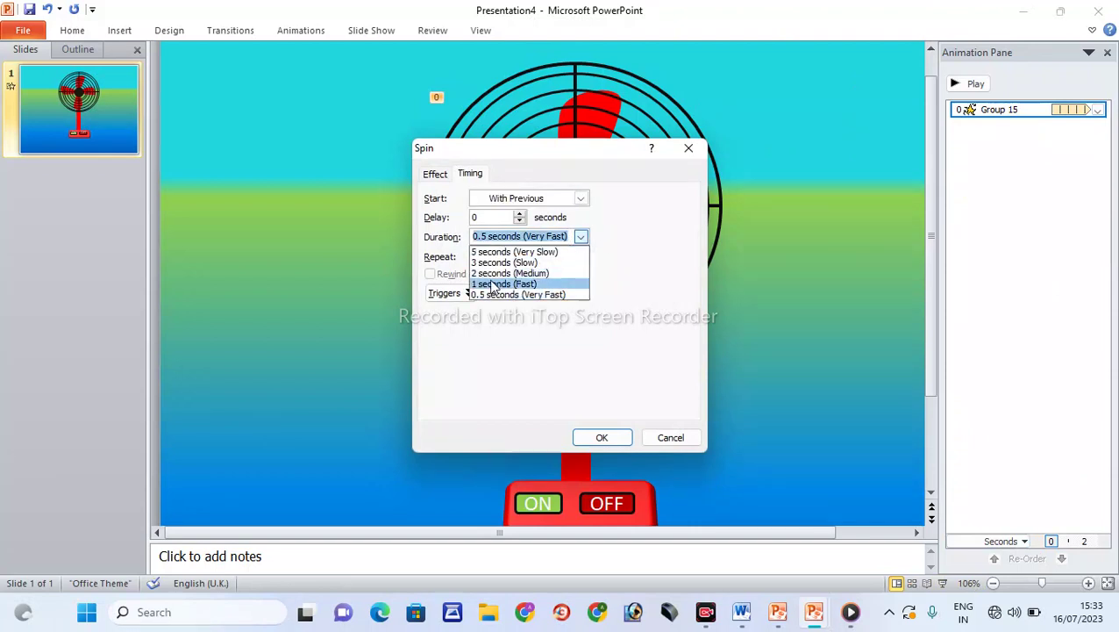
click(506, 285)
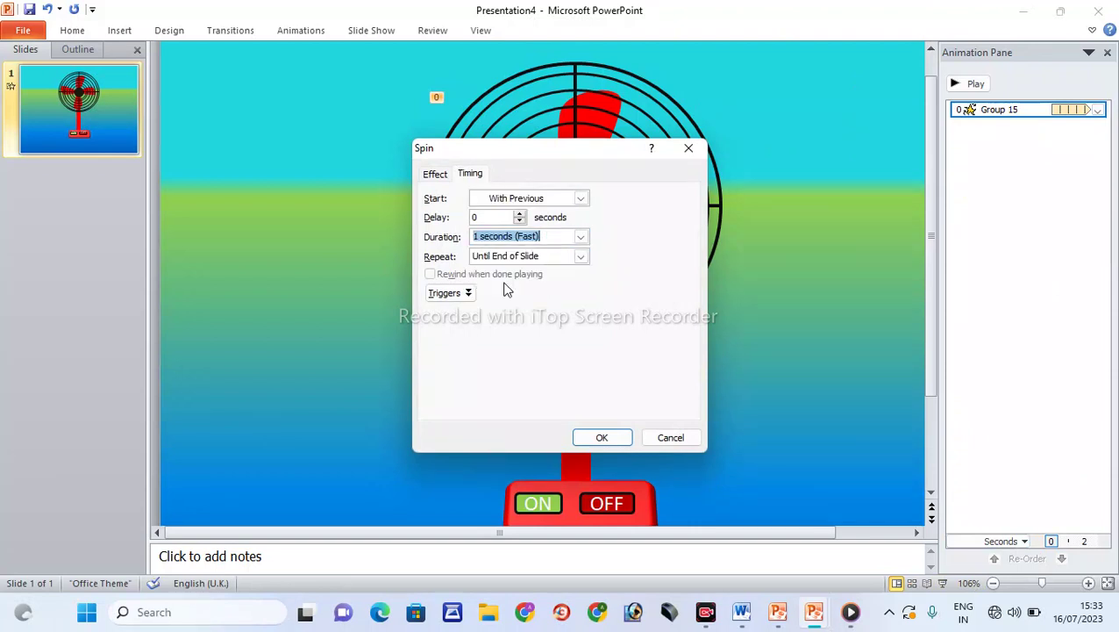
click(607, 437)
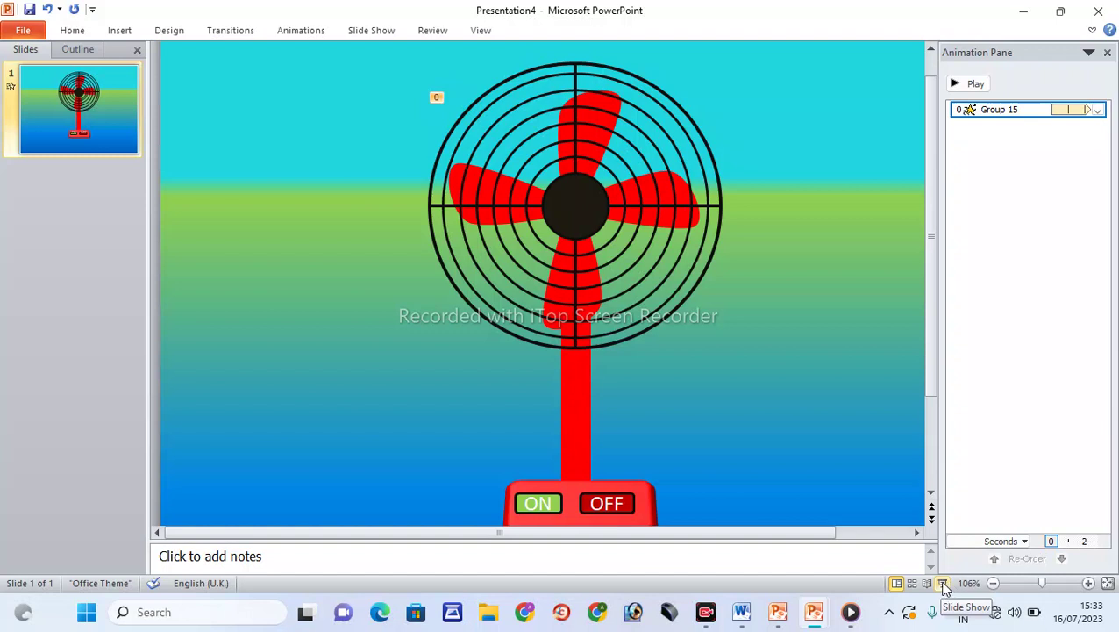
click(944, 585)
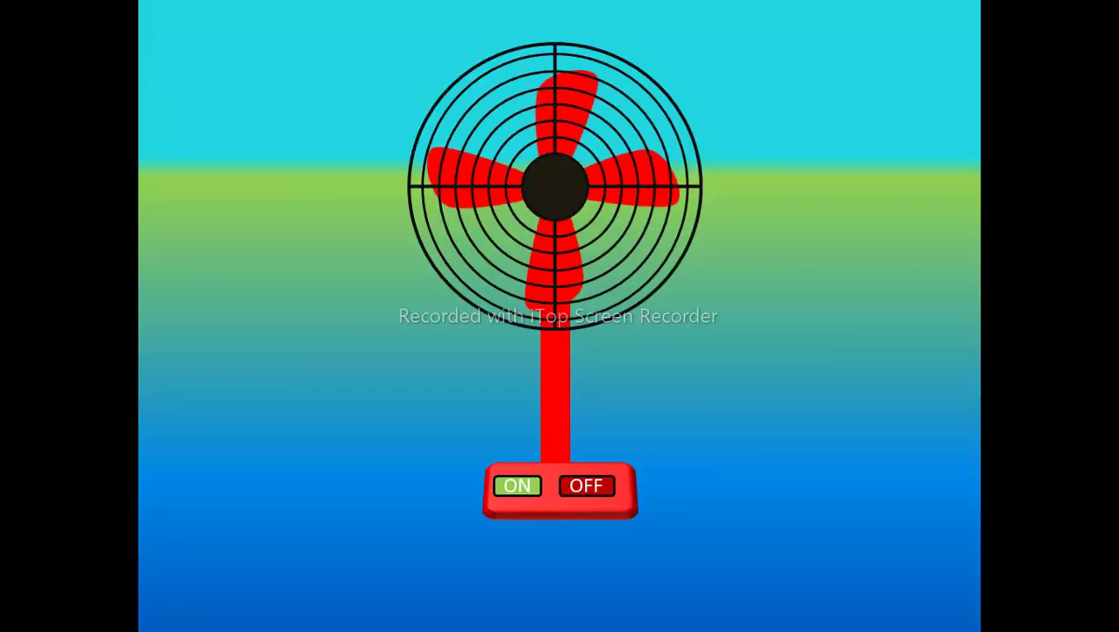
Step: Exit the show and switch the background gradient direction to diagonal in Format Background
click(863, 69)
click(600, 338)
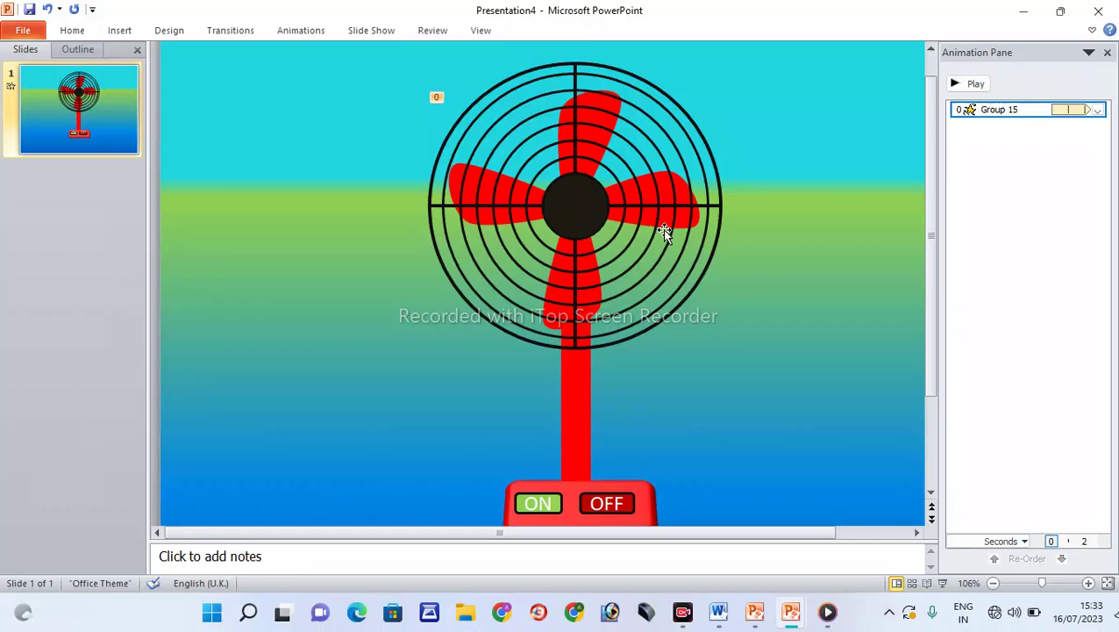
right_click(811, 265)
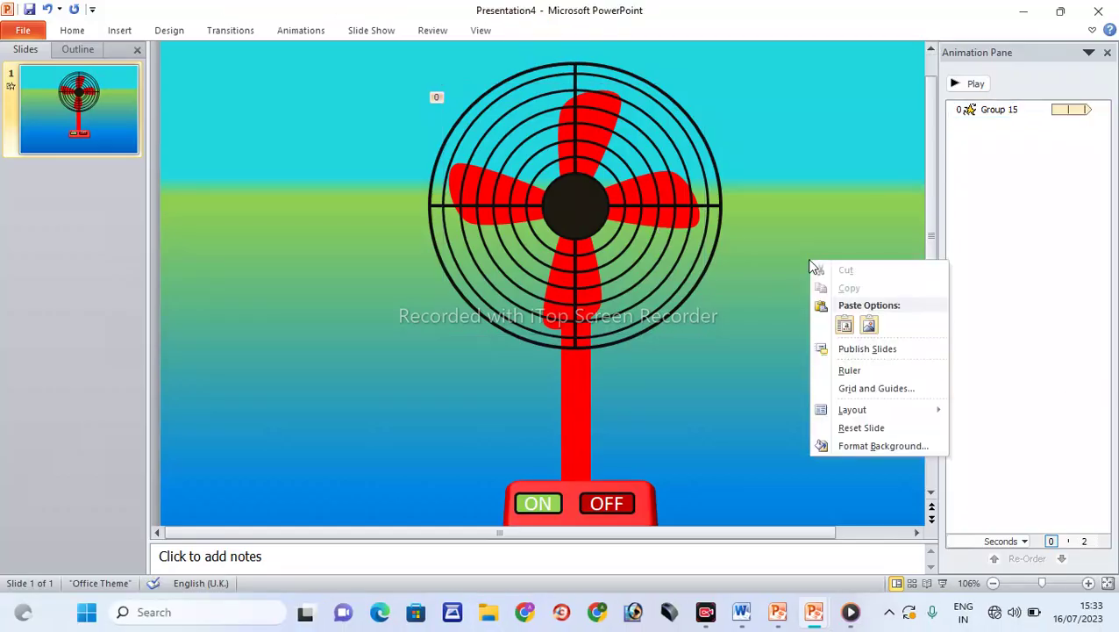
click(875, 446)
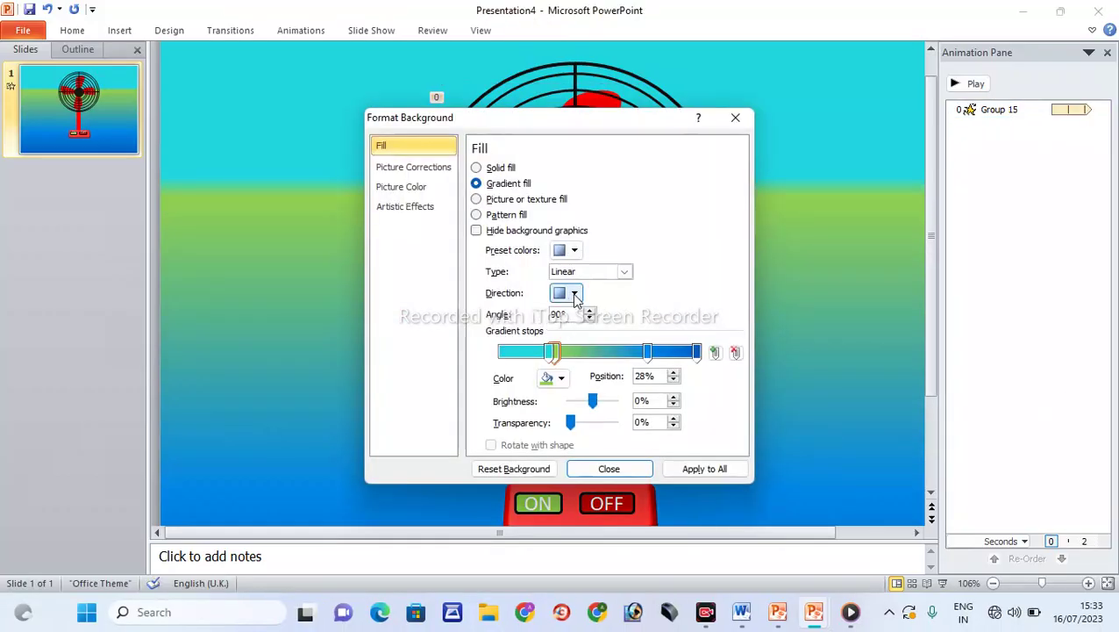
click(574, 293)
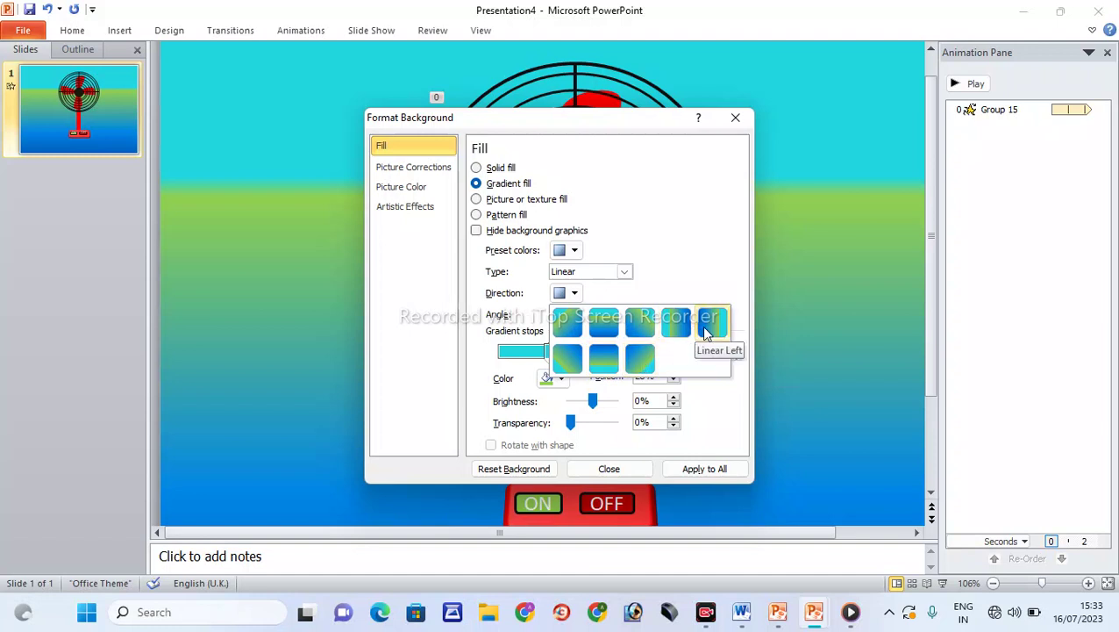
click(642, 323)
click(607, 469)
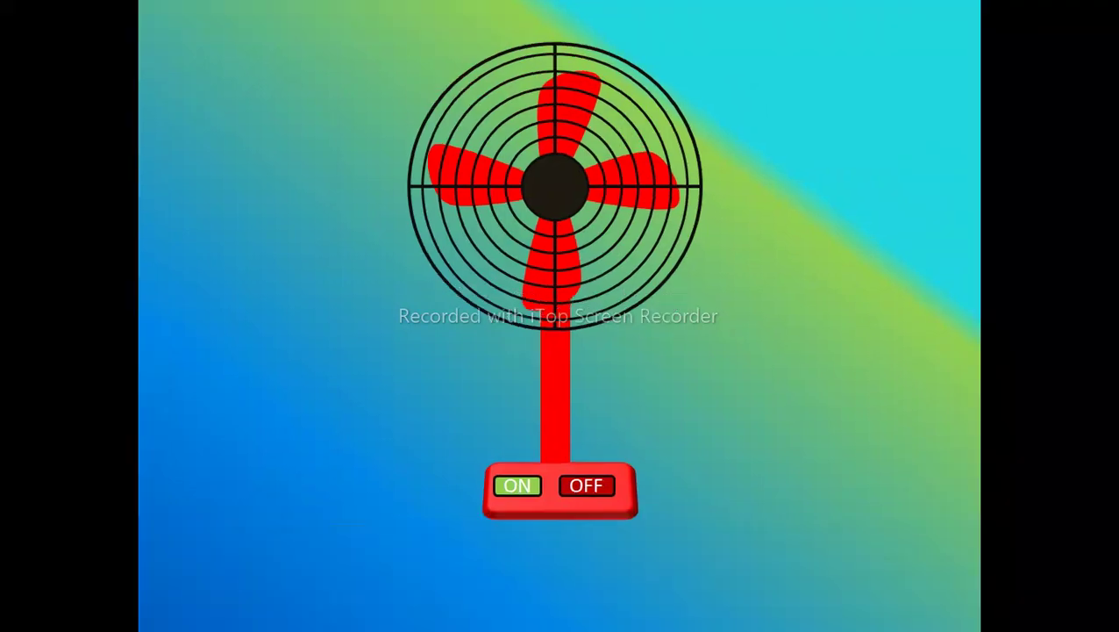
click(943, 583)
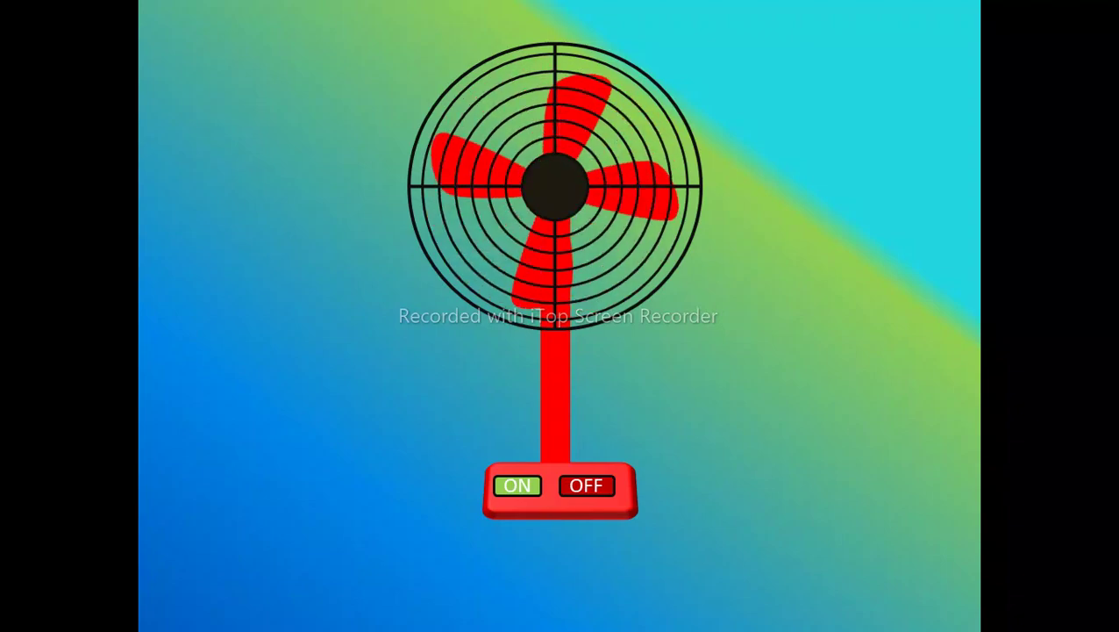
click(834, 309)
click(834, 308)
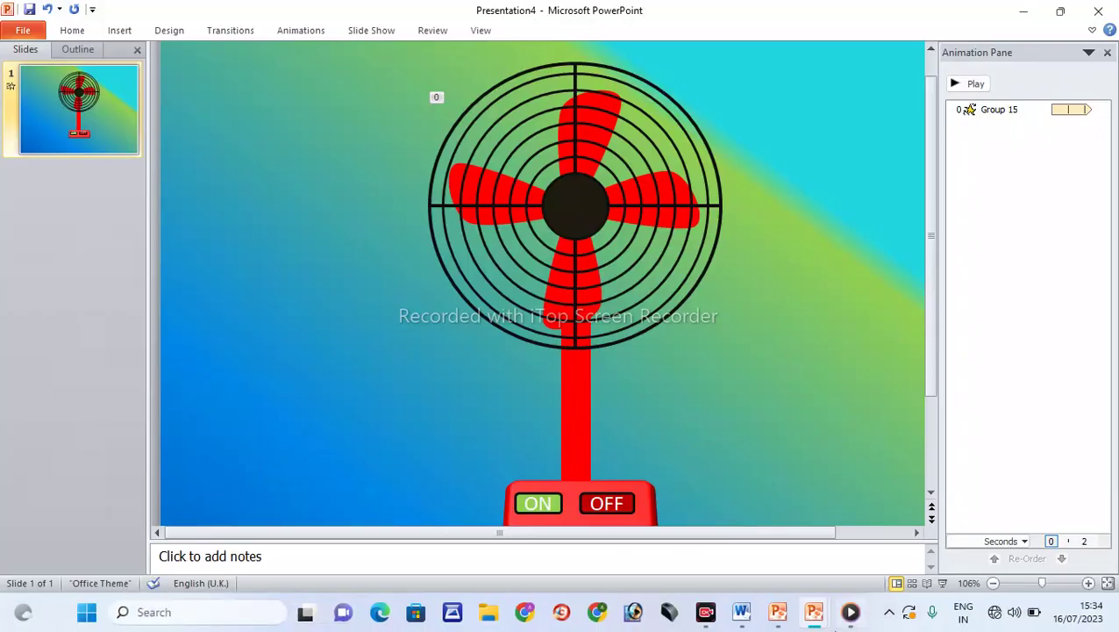